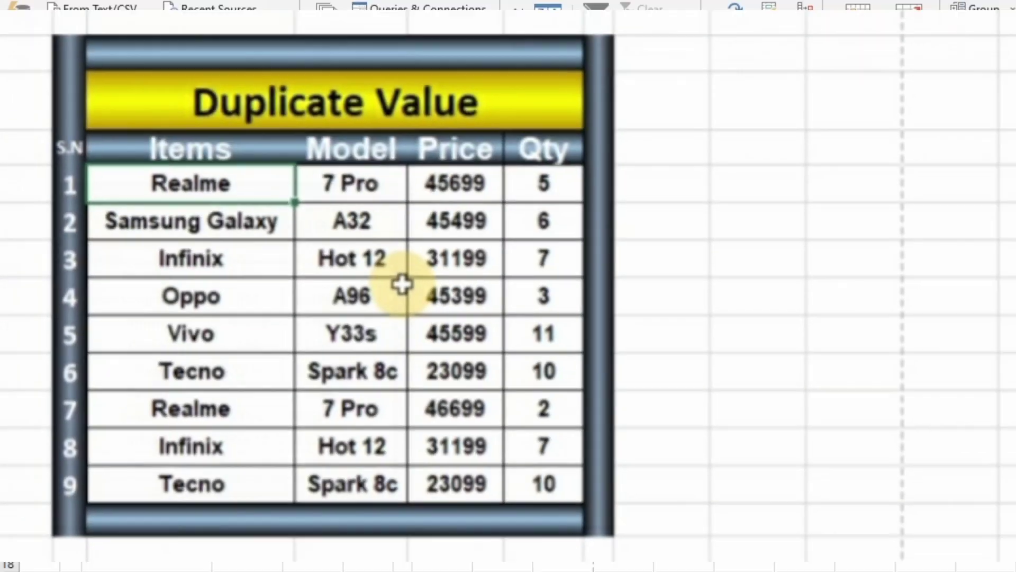
Select the nine phone data rows C5:F13 and bring up the Home commands.
mouse_move(141, 228)
mouse_down()
mouse_move(261, 216)
mouse_move(293, 422)
mouse_up()
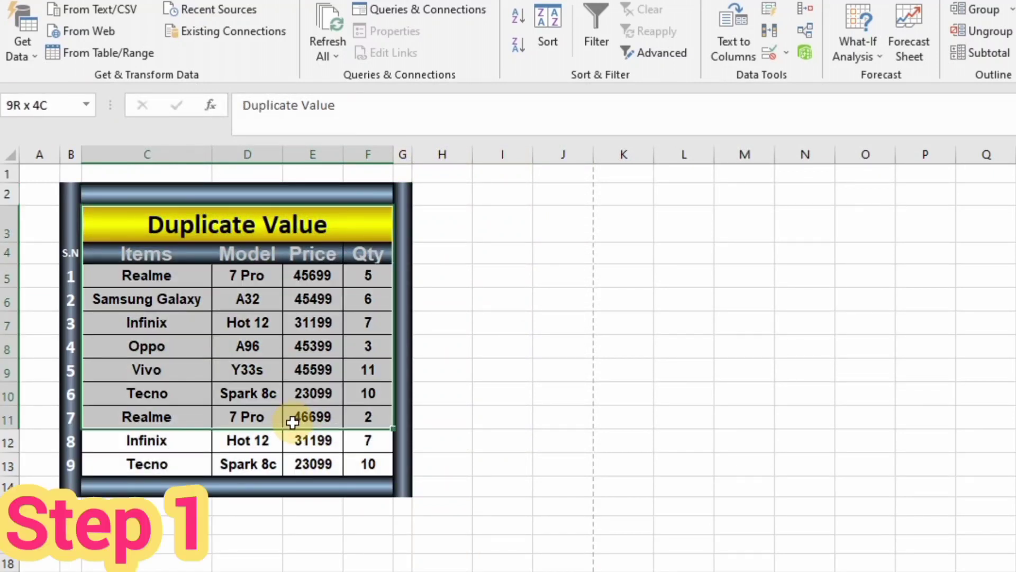
click(247, 416)
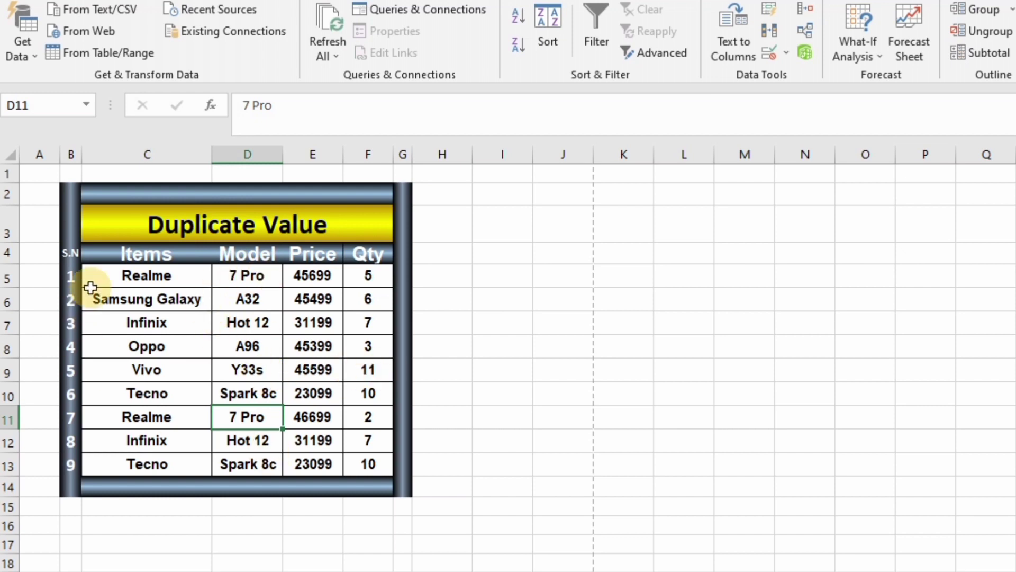
drag(104, 278, 371, 461)
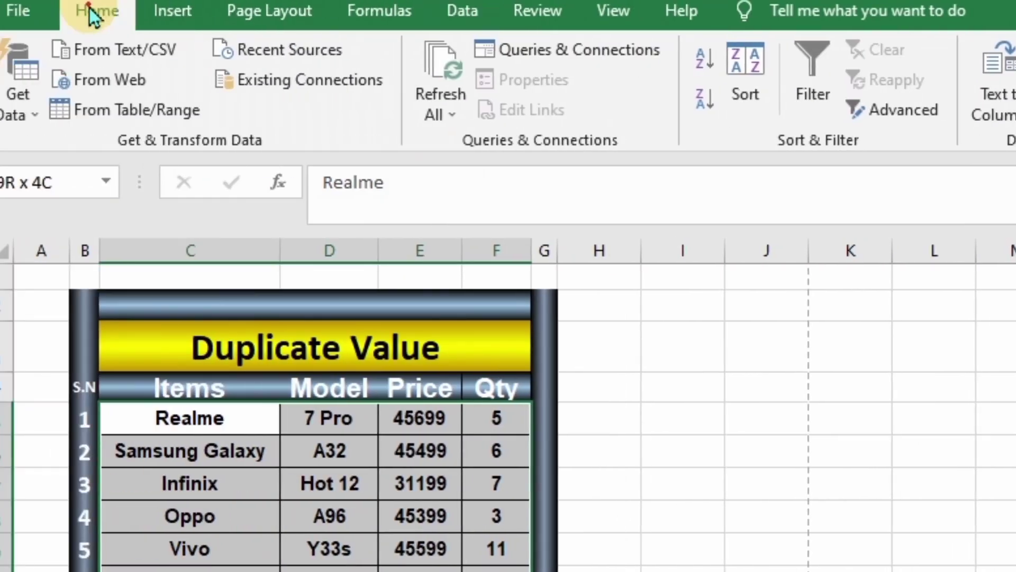
click(98, 11)
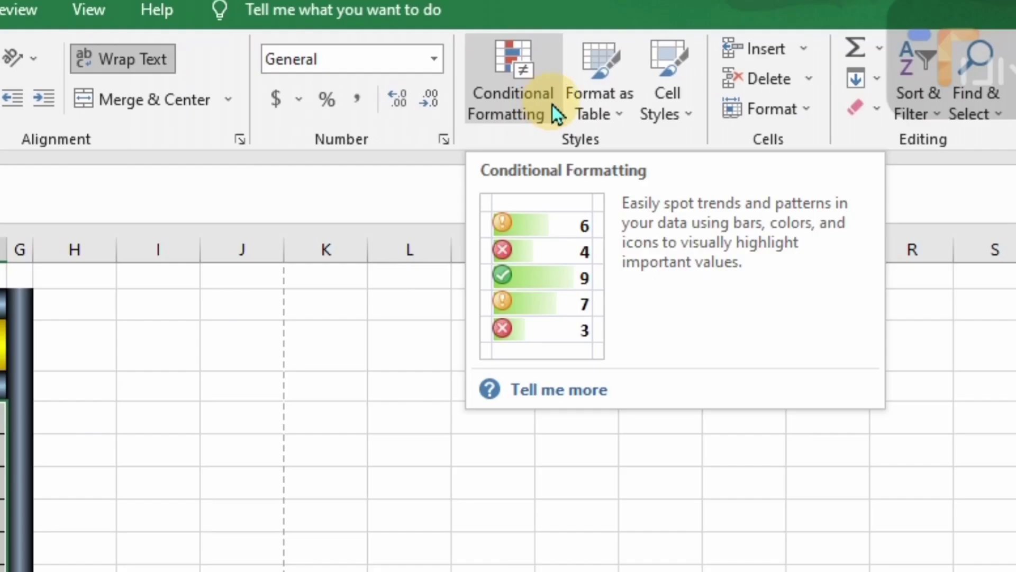
Apply a Duplicate Values rule to C5:F13 with Green Fill with Dark Green Text.
click(552, 104)
mouse_move(584, 158)
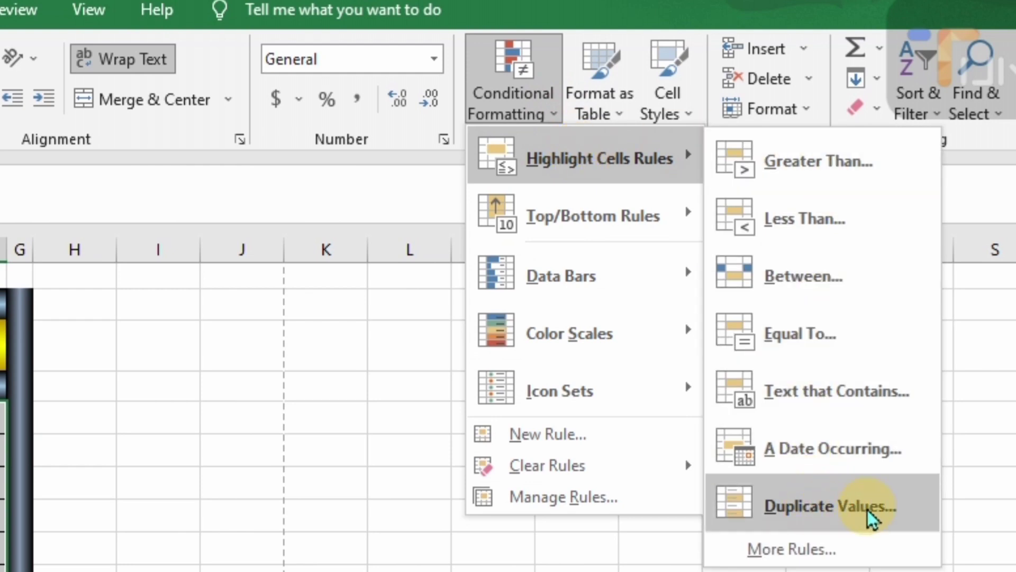
click(826, 507)
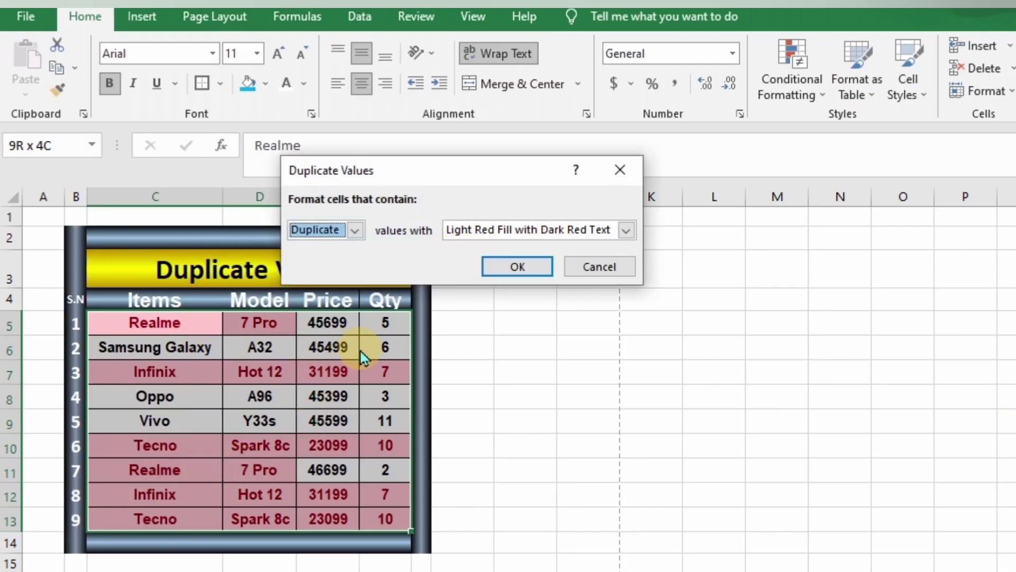
click(625, 230)
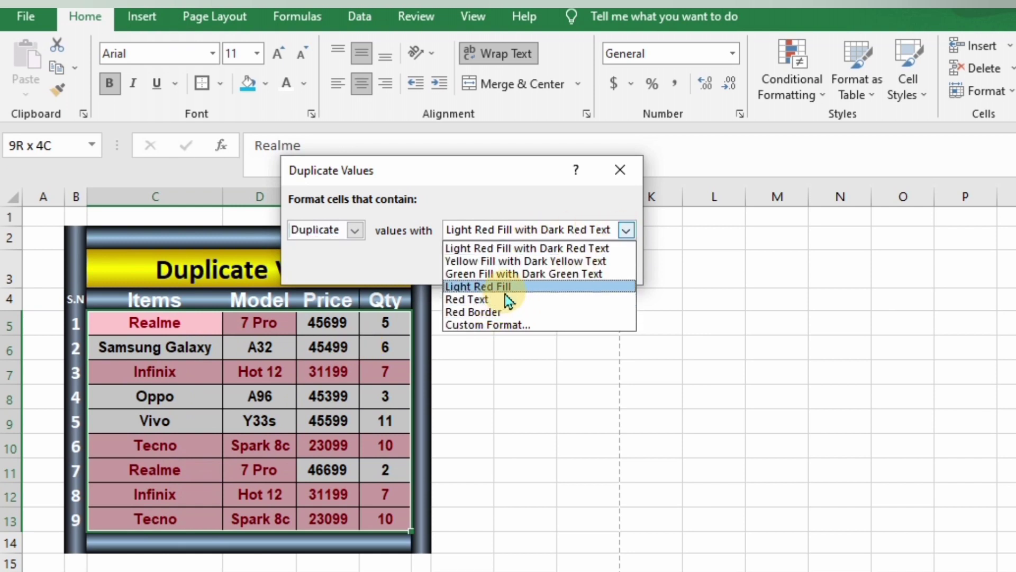
click(519, 279)
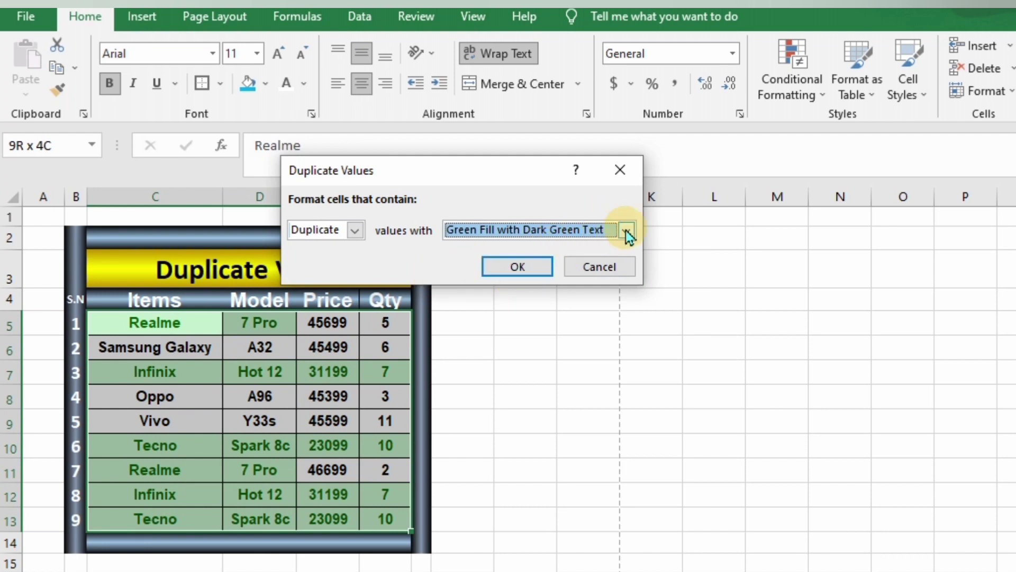
click(355, 230)
click(331, 261)
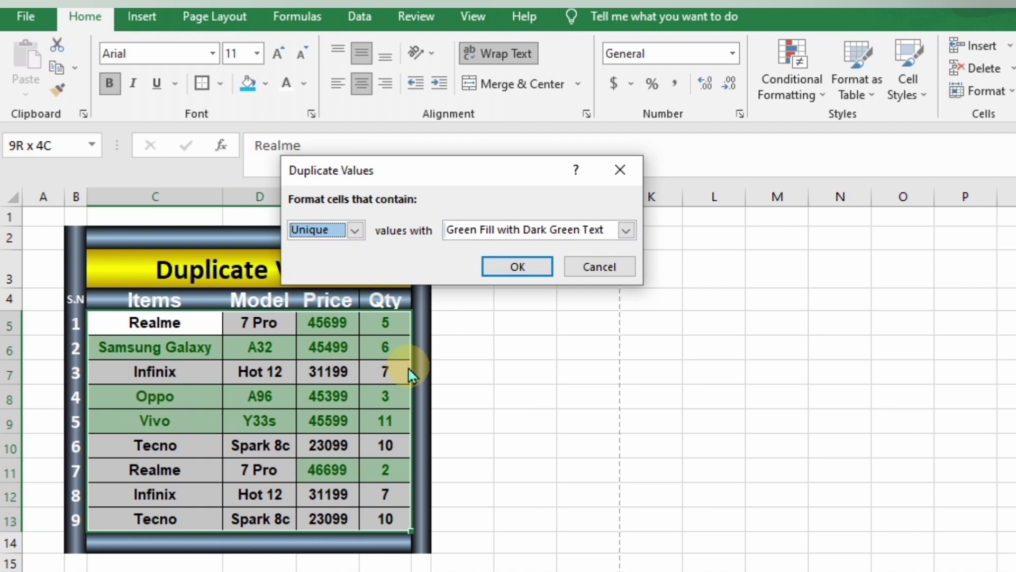
click(353, 231)
click(337, 247)
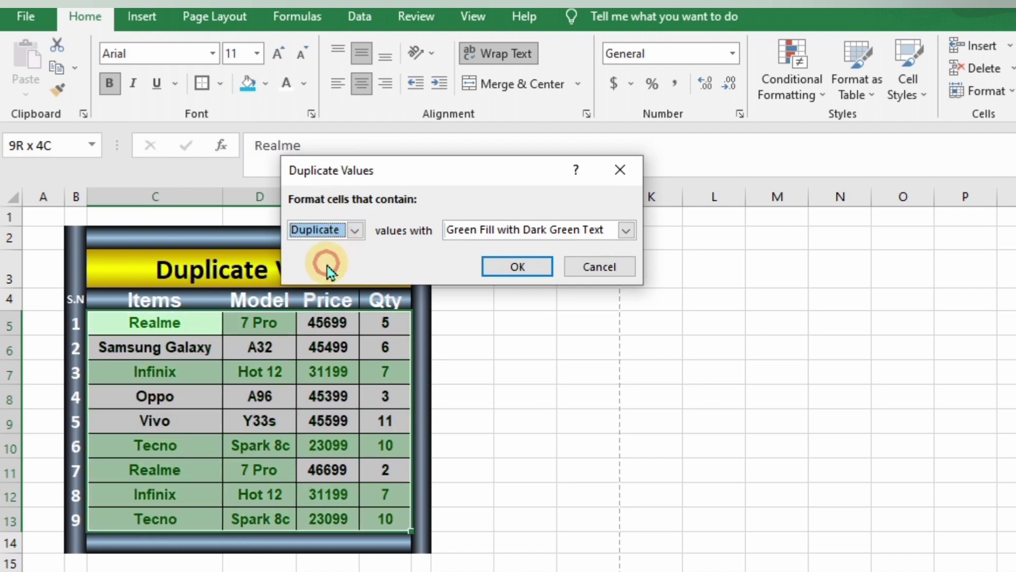
click(499, 264)
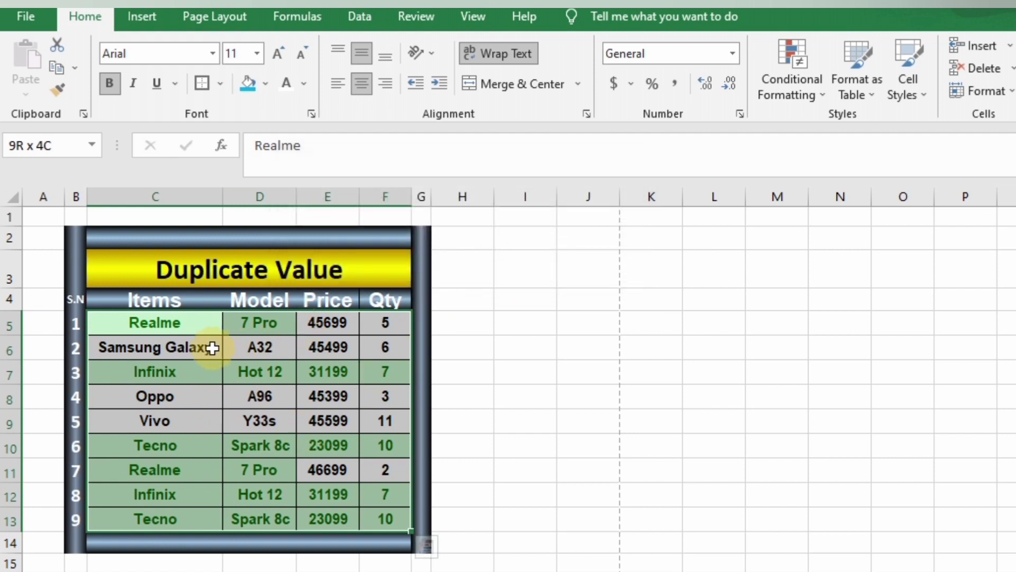
Clear all conditional formatting rules from the entire sheet.
click(167, 331)
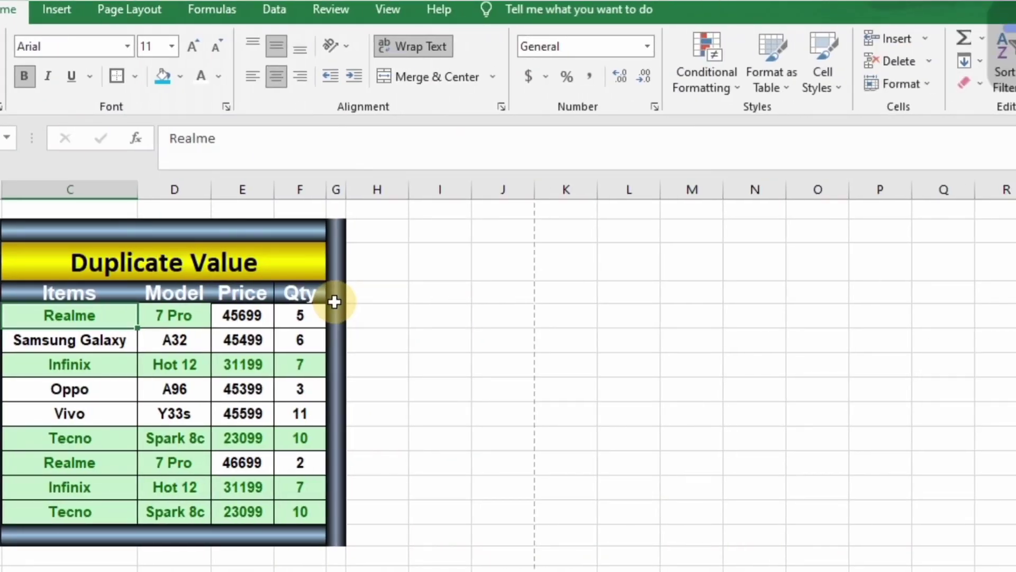
click(739, 88)
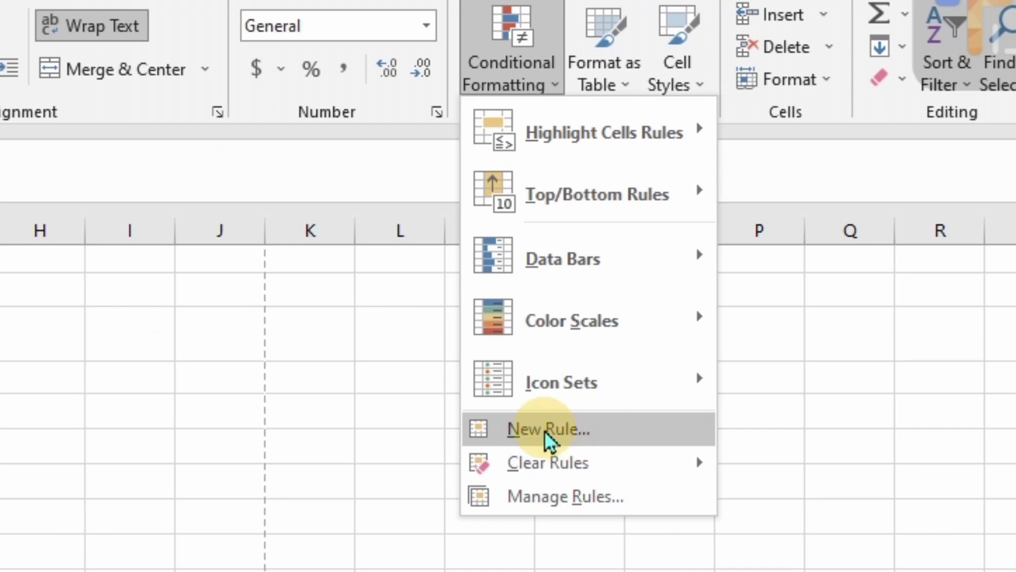
mouse_move(548, 462)
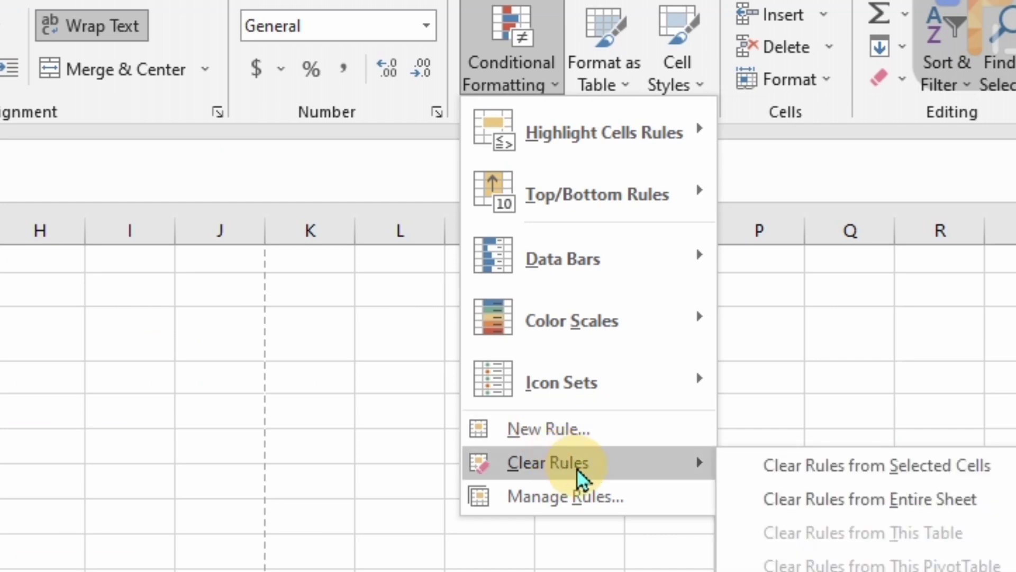
click(842, 502)
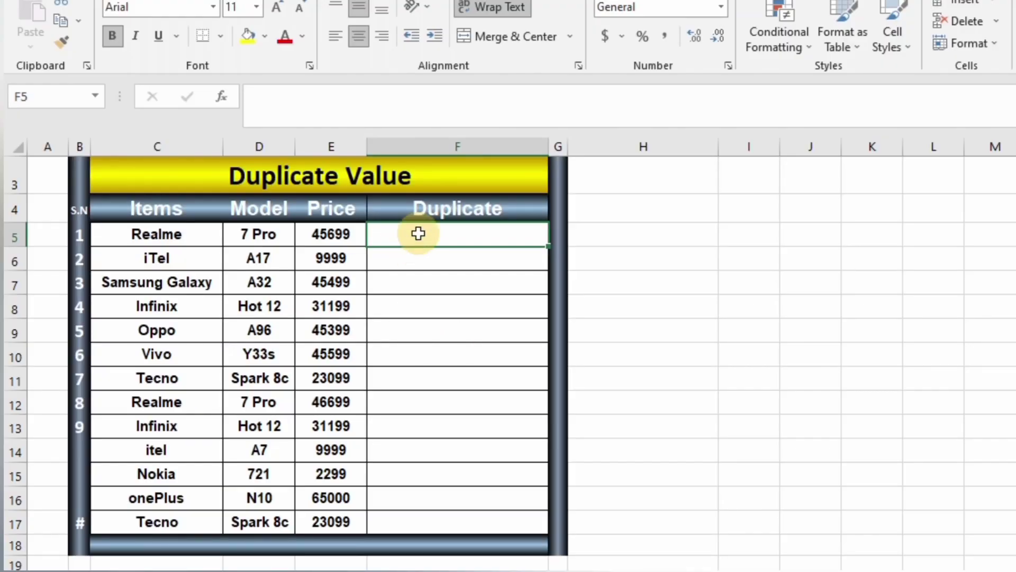
Enter =COUNTIF($C$5:$C$17,C5) in F5, returning 2 for Realme.
drag(154, 240, 156, 522)
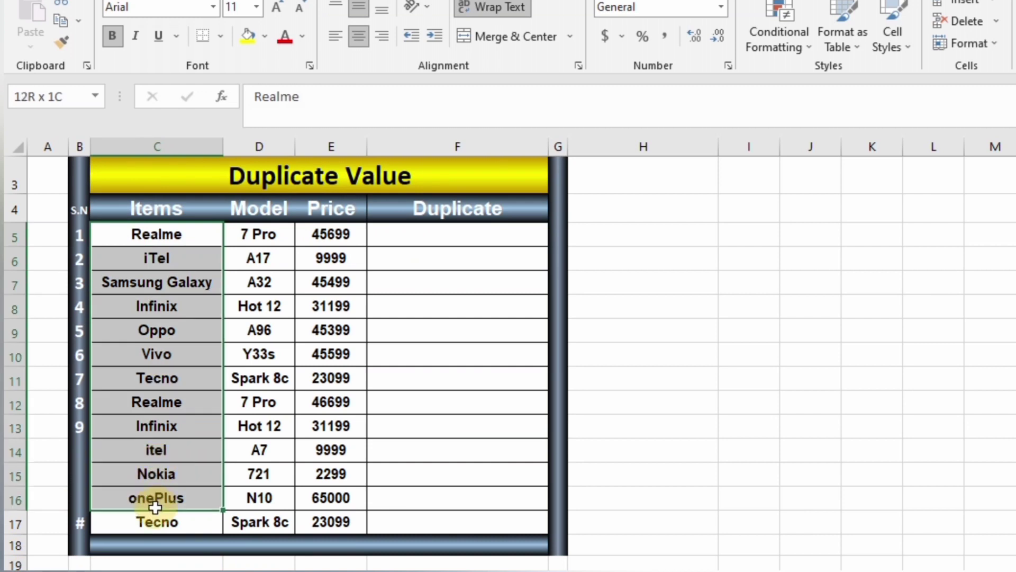
drag(237, 225, 259, 517)
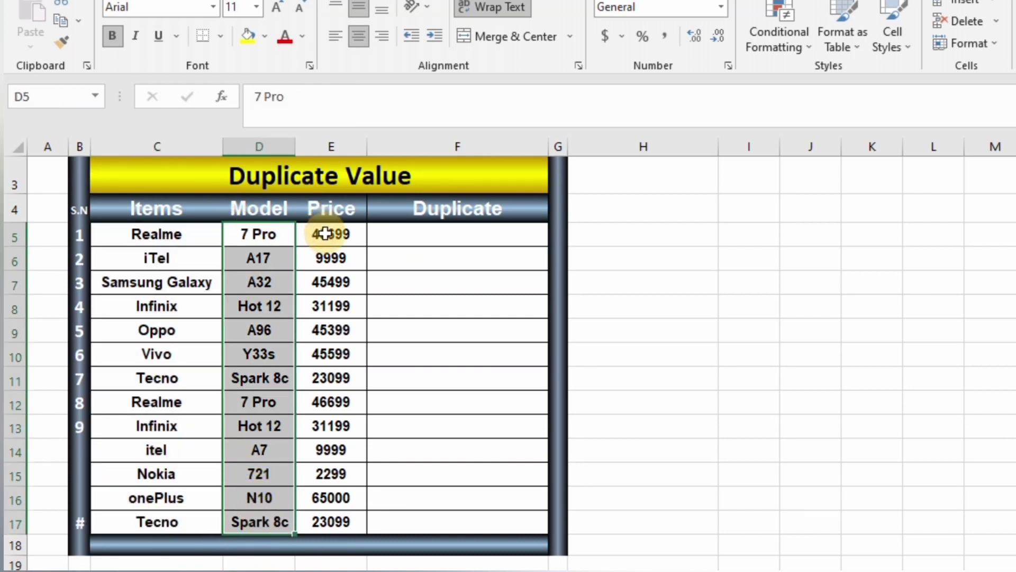
drag(331, 233, 323, 527)
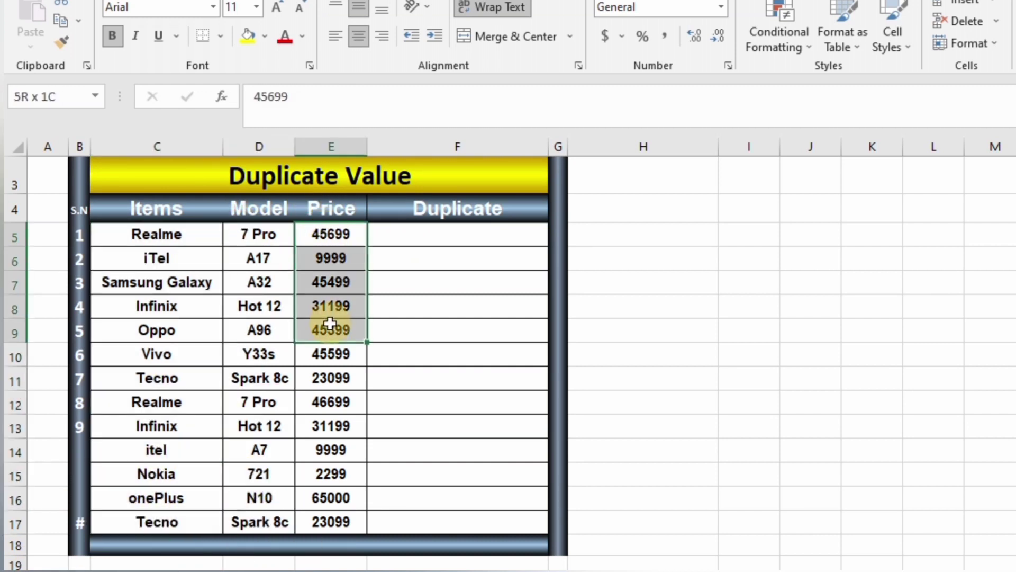
click(462, 239)
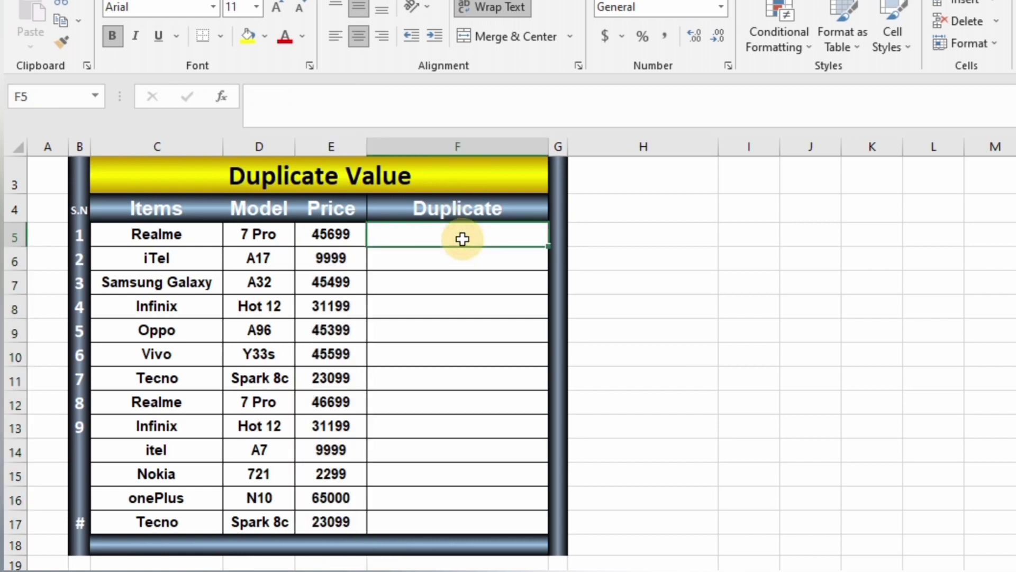
text(=countif()
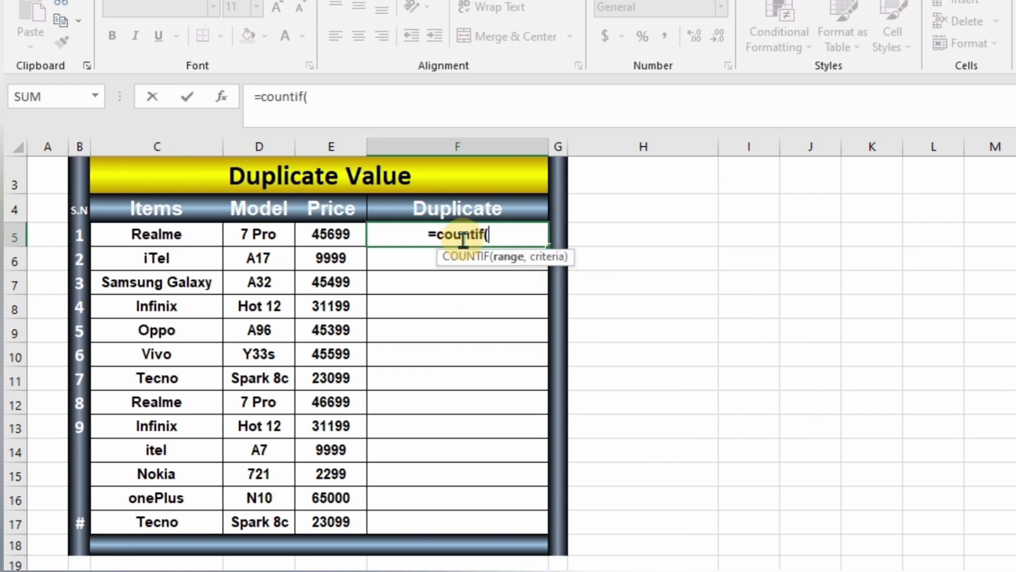
drag(103, 233, 152, 524)
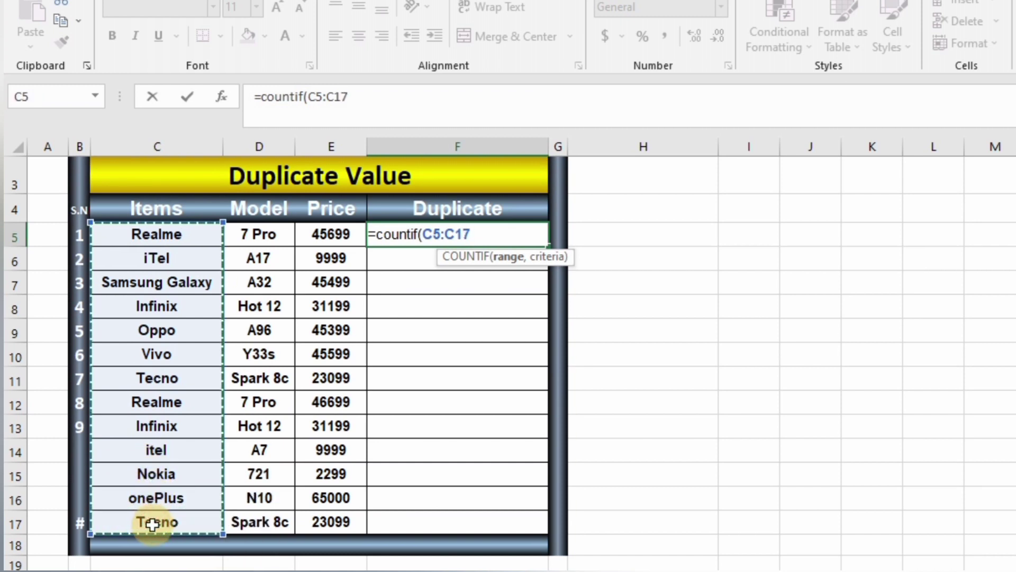
key(F4)
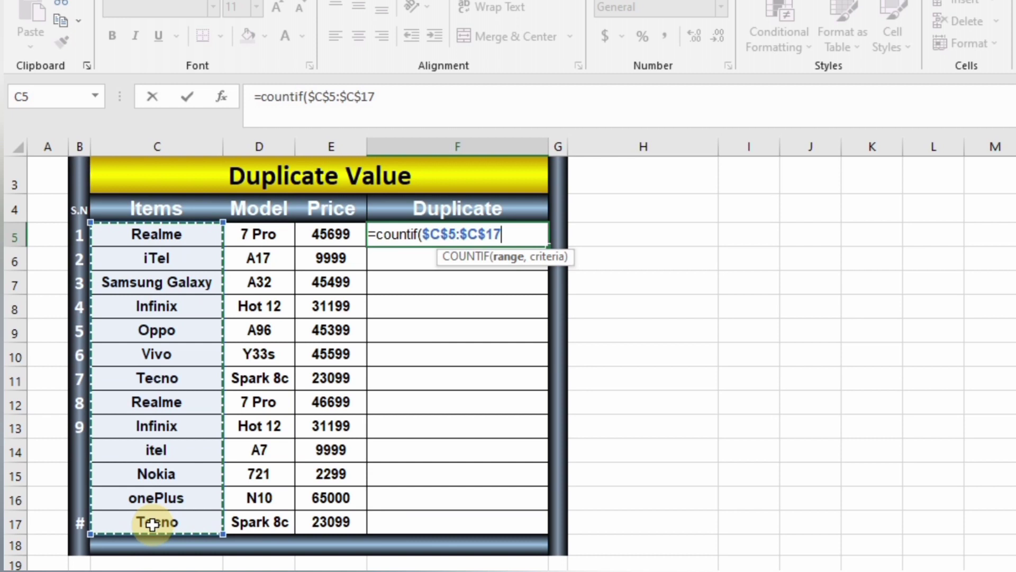
text(,)
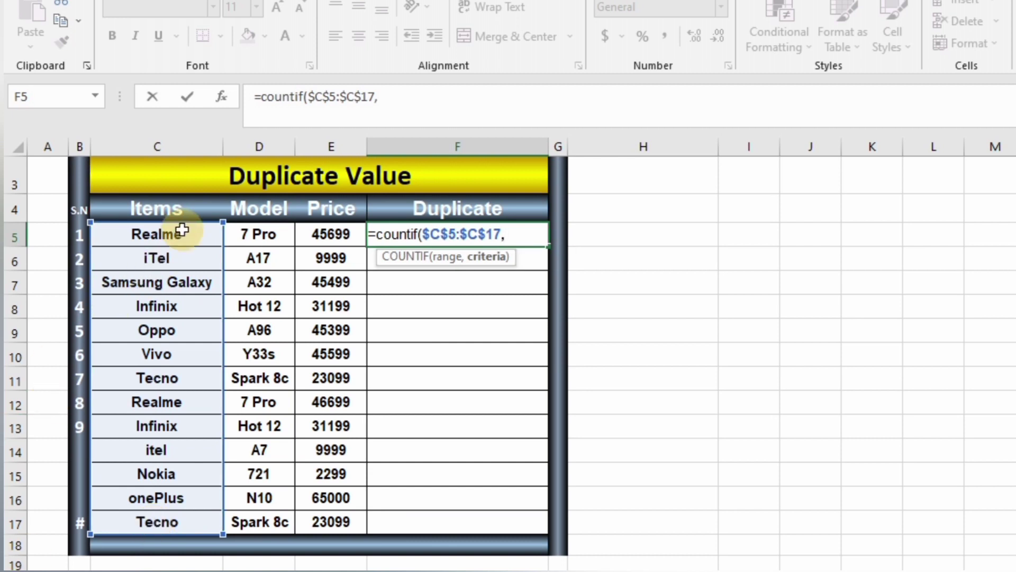
click(182, 231)
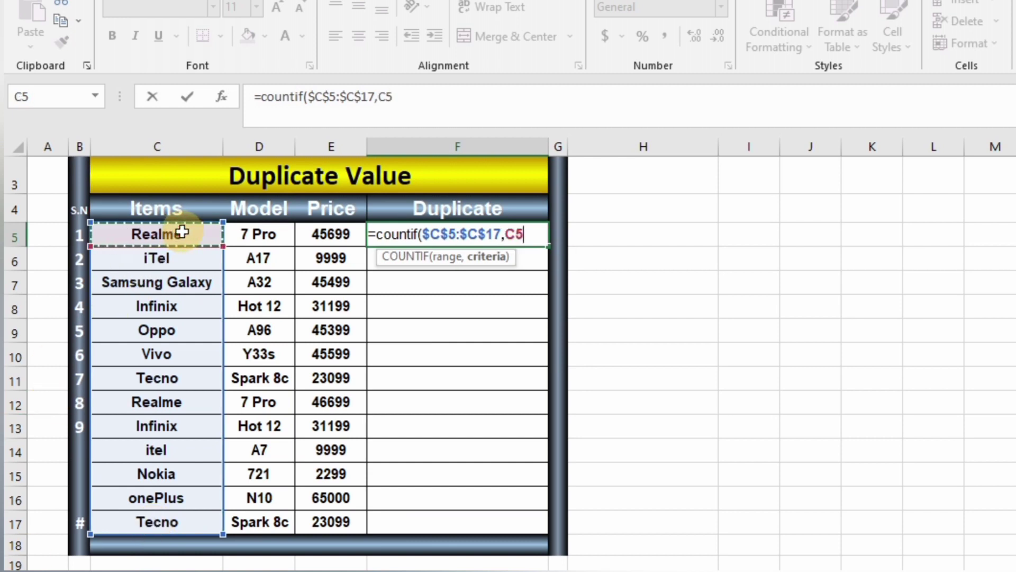
key(Return)
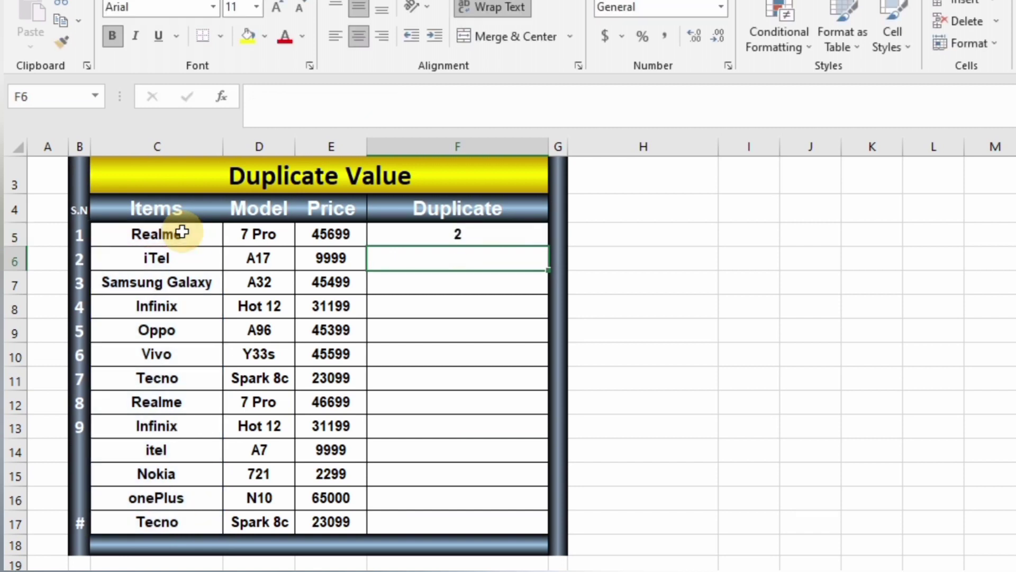
click(527, 235)
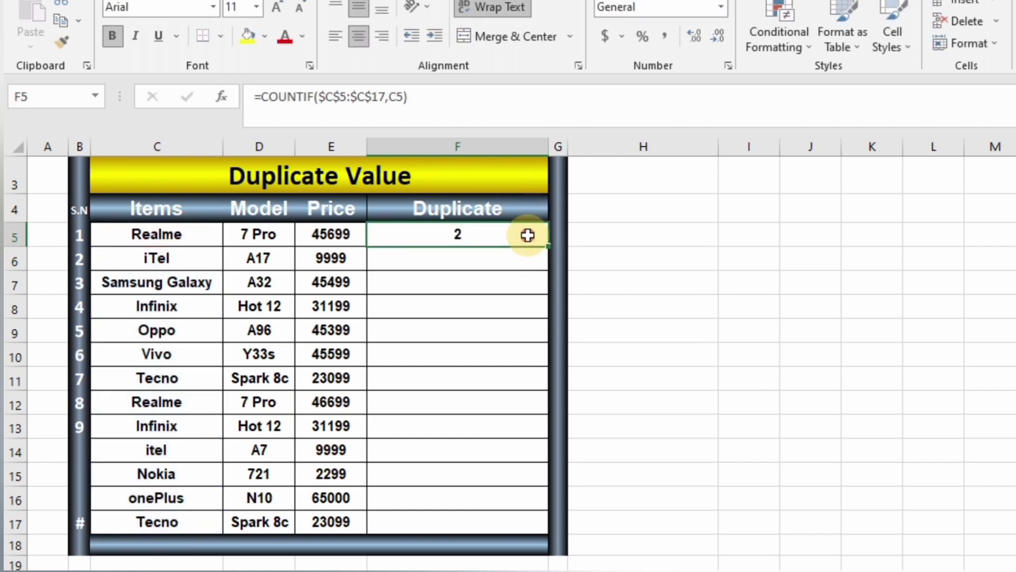
Fill the COUNTIF down to F17, then delete the whole Duplicate column F.
drag(550, 246, 530, 533)
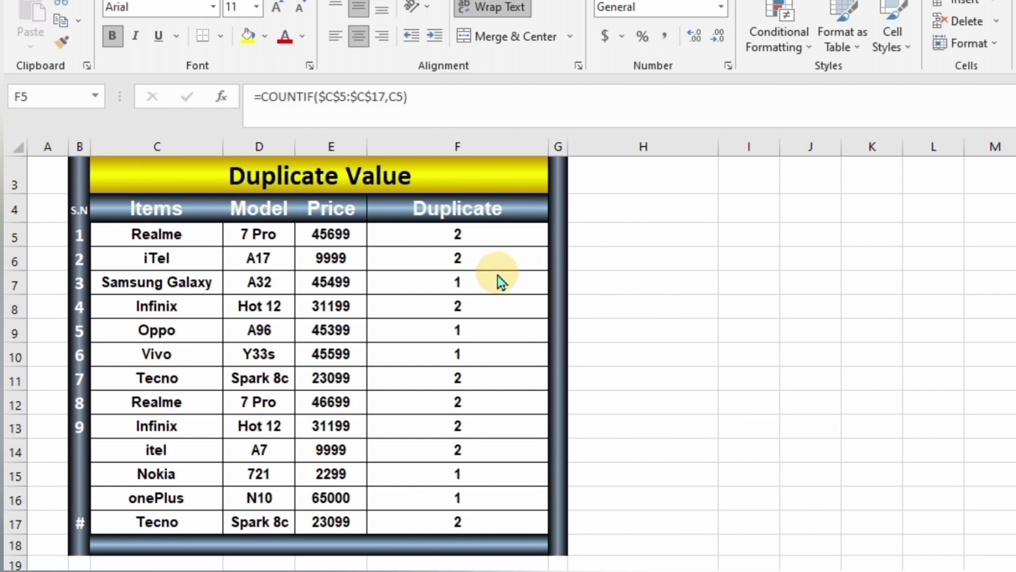
click(493, 138)
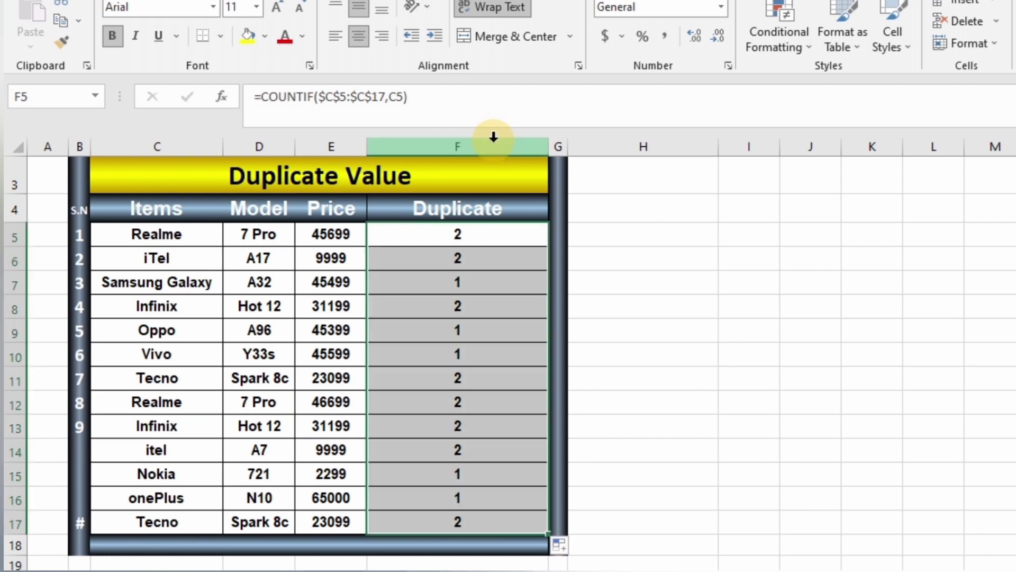
right_click(494, 138)
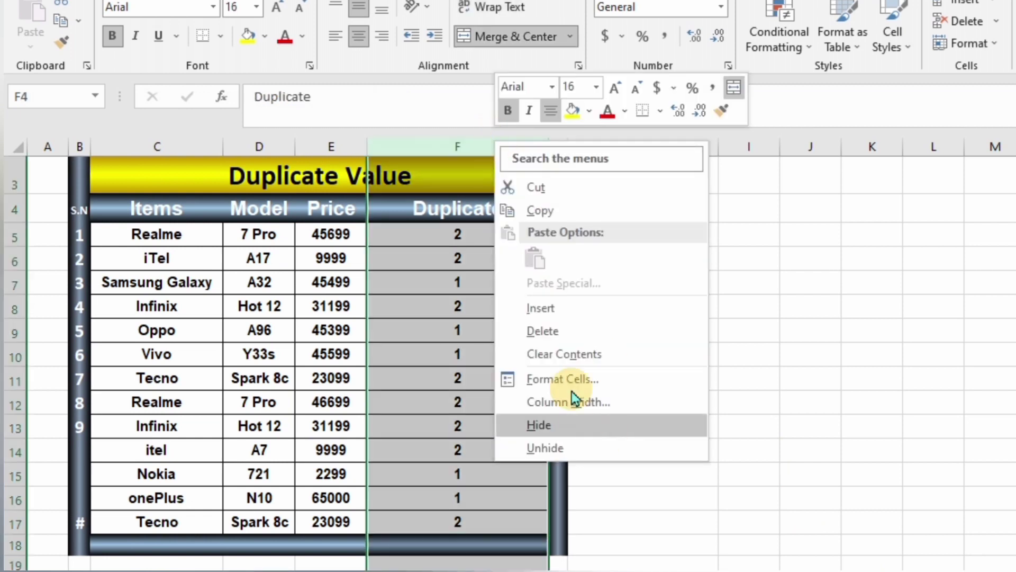
click(574, 339)
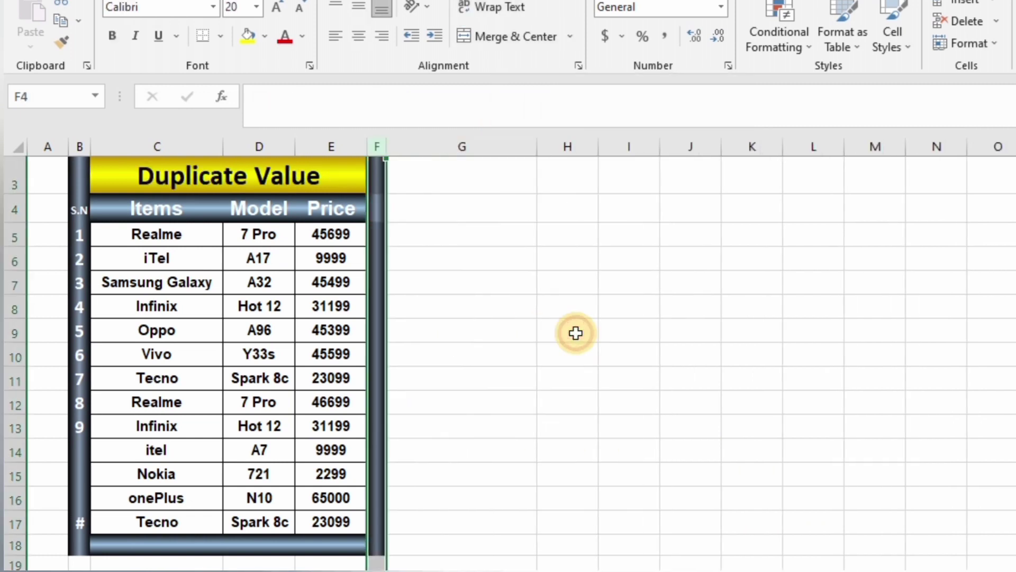
Add the header Duplicate in G4 and enter =COUNTIF($C$5:$C$17,C5) in G5.
click(507, 207)
text(Du)
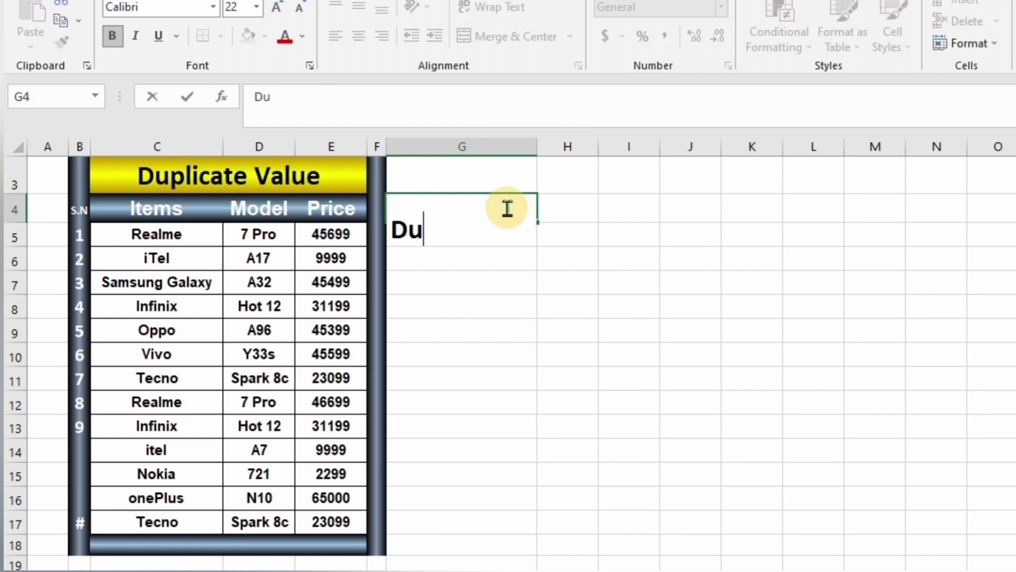
text(plicate)
key(Return)
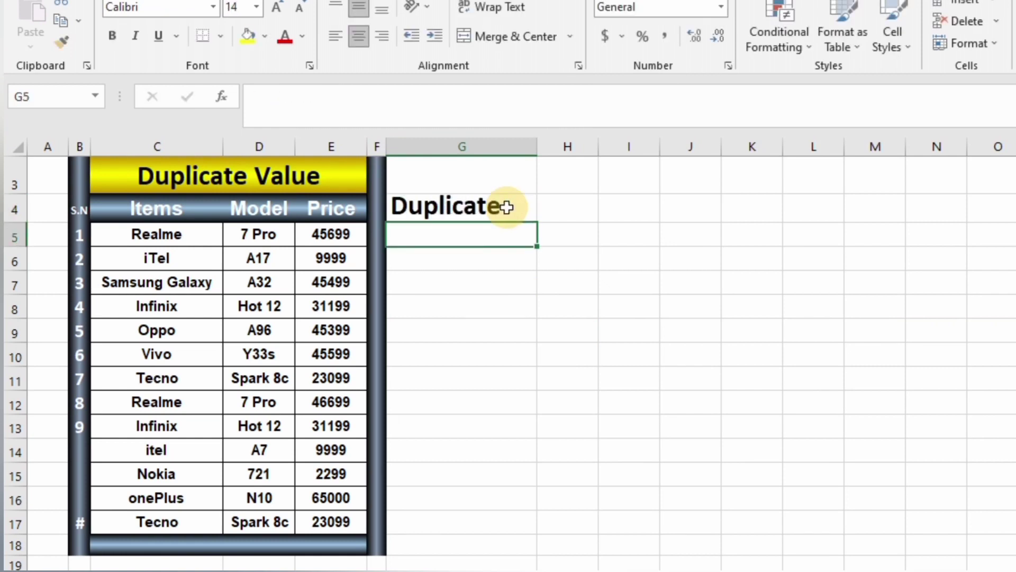
text(=countif()
drag(180, 233, 212, 520)
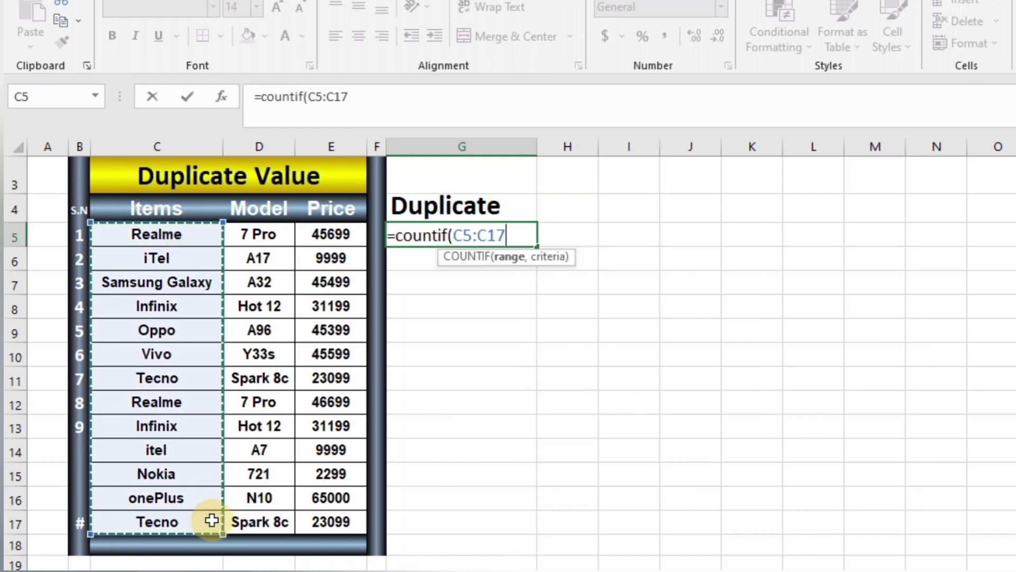
key(F4)
text($C$17,)
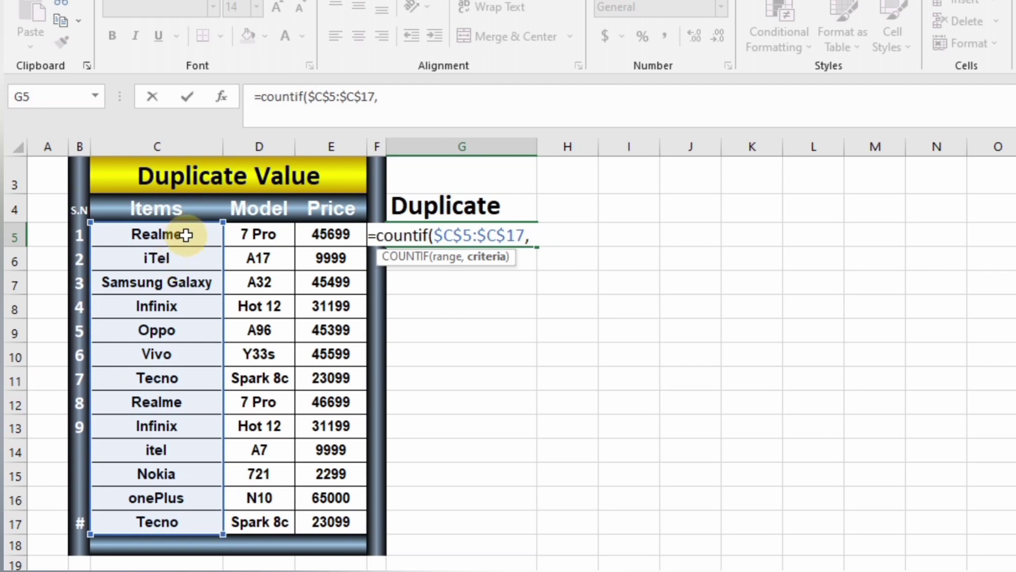
click(186, 235)
key(Return)
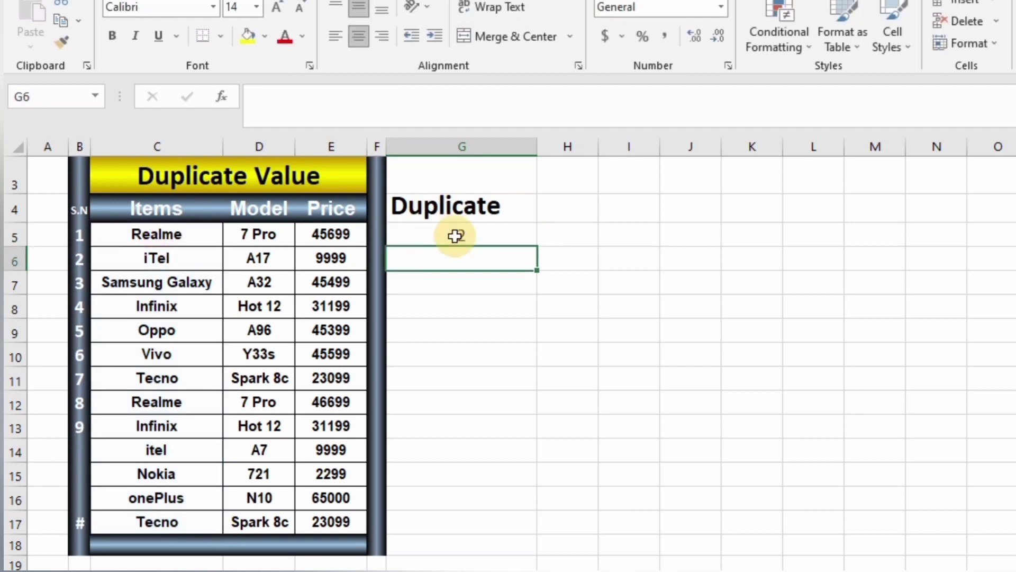
Fill the G5 COUNTIF formula down to G17, undoing an overlong fill first.
click(455, 235)
mouse_move(536, 247)
mouse_down()
mouse_move(536, 415)
mouse_move(531, 342)
mouse_up()
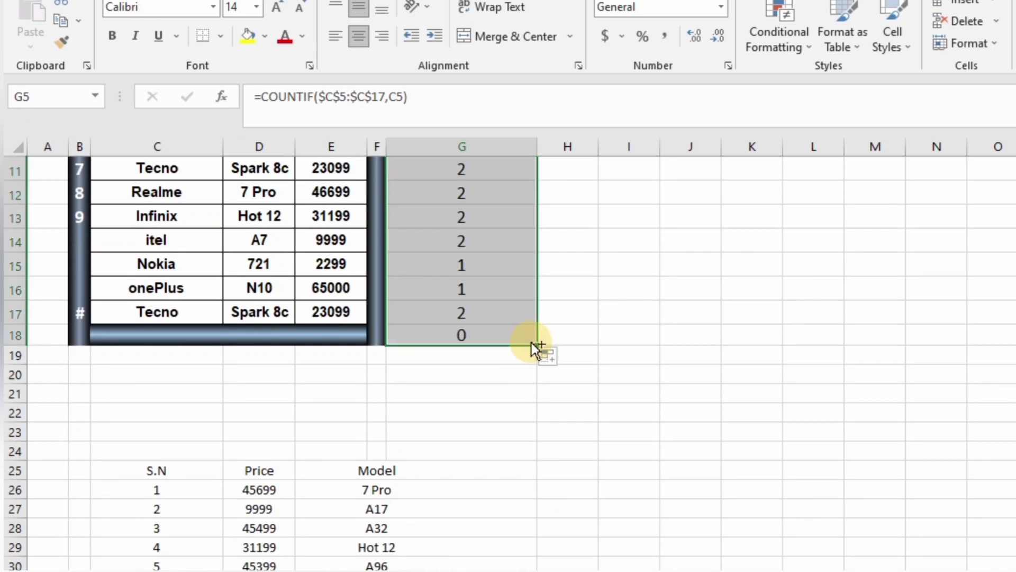
key(ctrl+z)
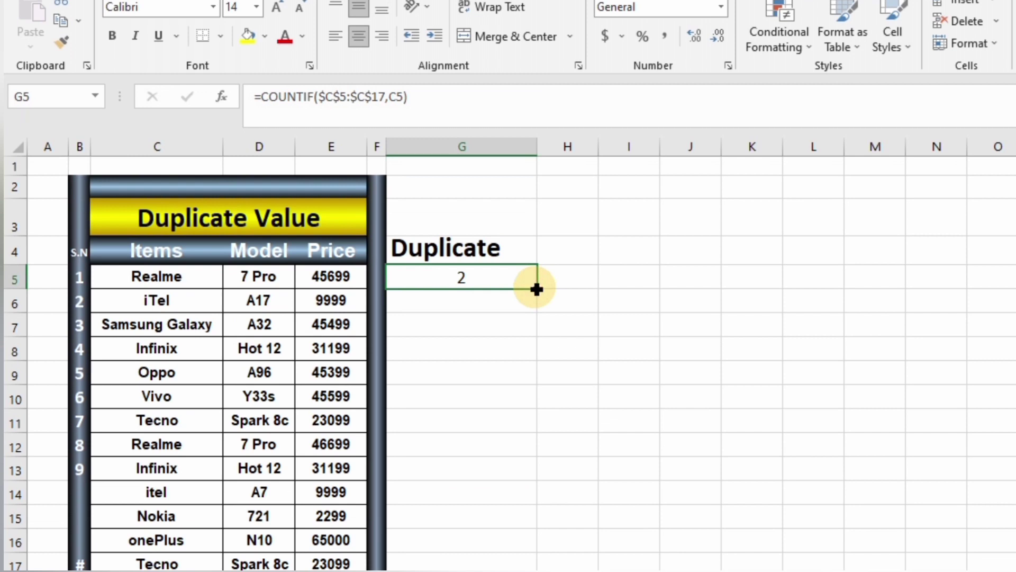
drag(537, 289, 520, 565)
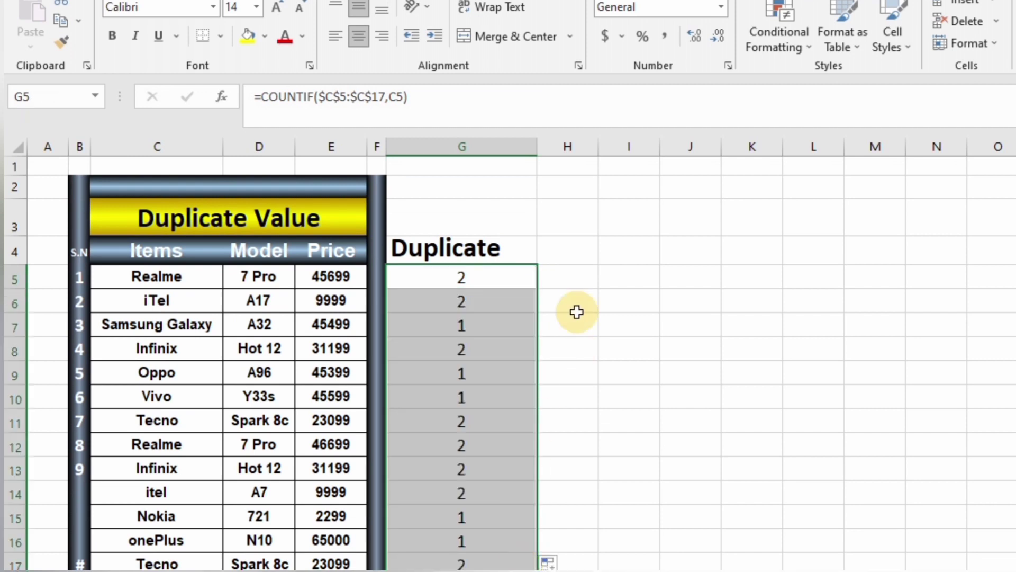
click(577, 277)
click(490, 244)
click(488, 271)
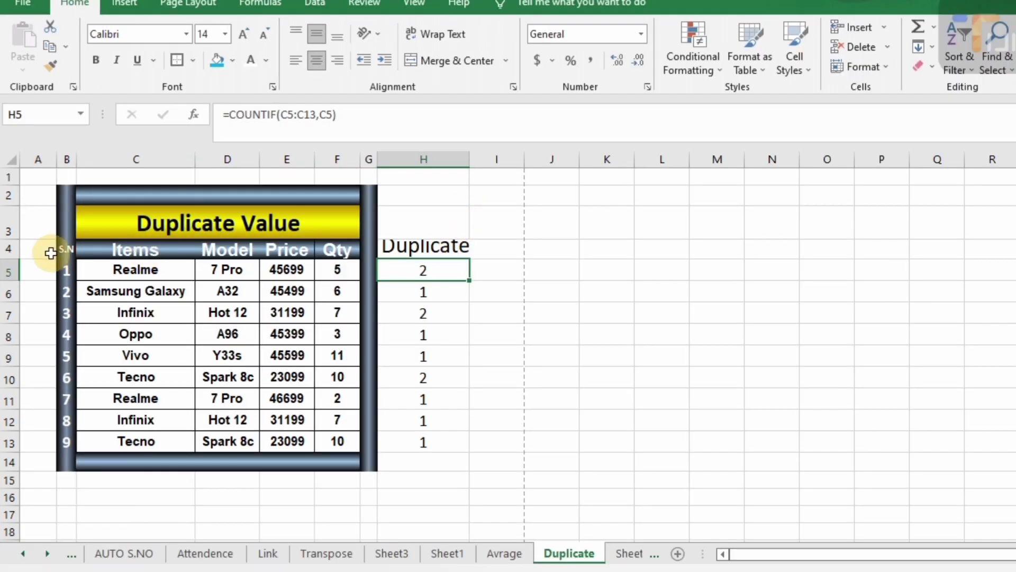
Make row 4 taller and rewrite H5 as =IF(COUNTIF(C5:C13,C5)>1,"Duplicate","").
drag(11, 260, 12, 265)
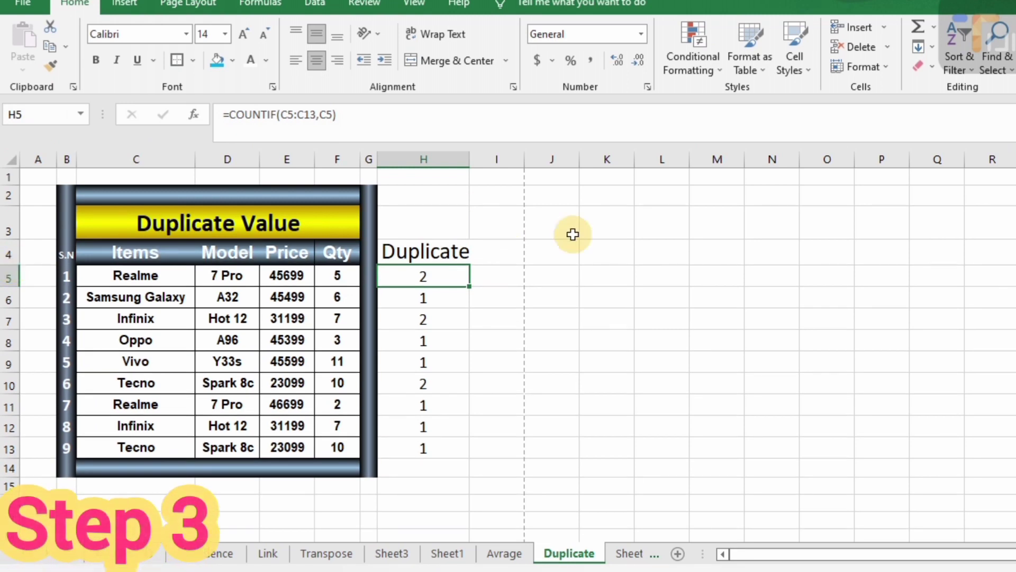
double_click(452, 276)
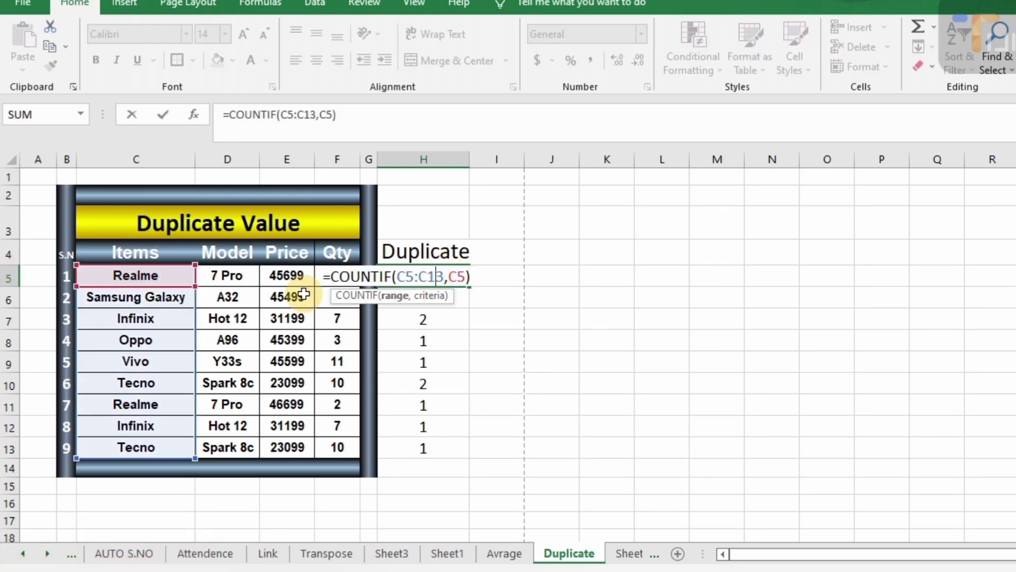
click(332, 276)
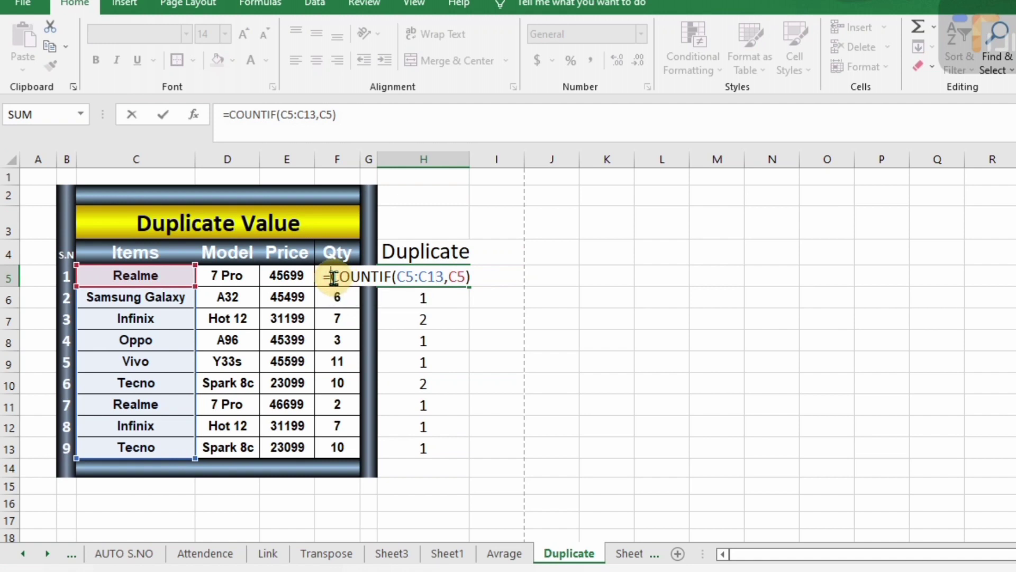
text(if)
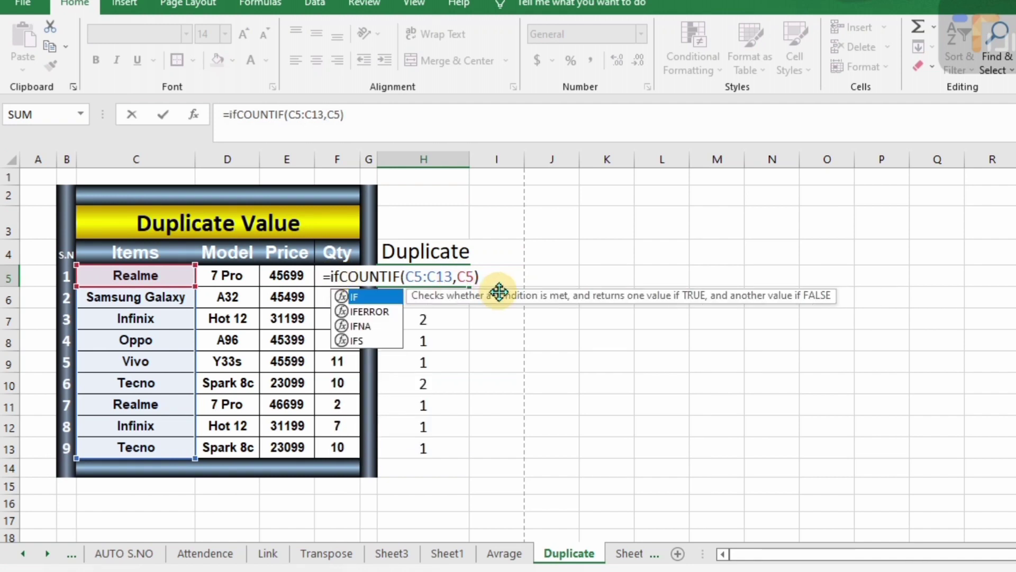
text(()
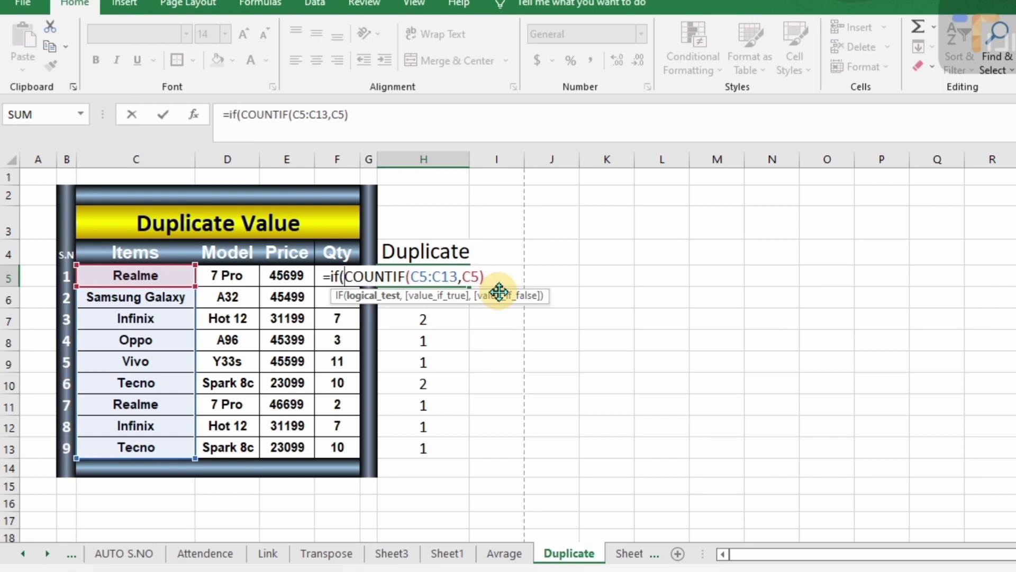
key(Right)
key(Right)
key(Right)
key(Right)
key(Right)
key(Right)
key(Right)
key(Right)
key(Right)
text(>)
text(1)
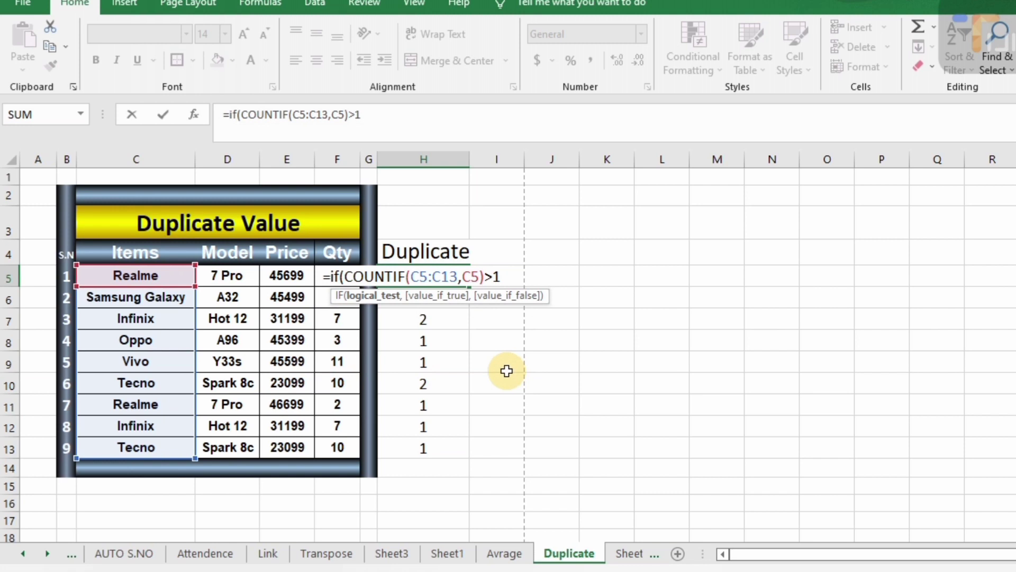
text(,)
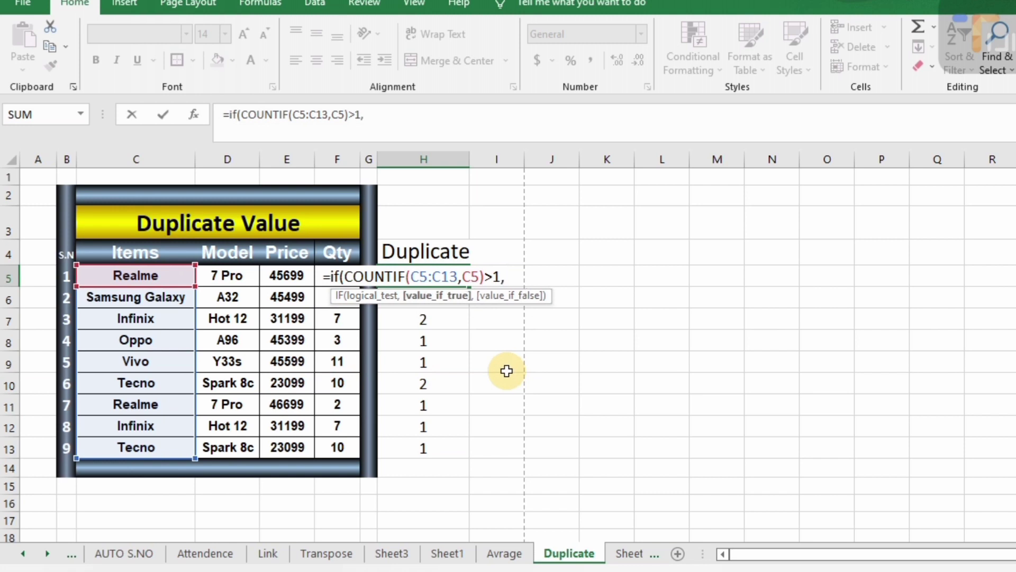
text("Du)
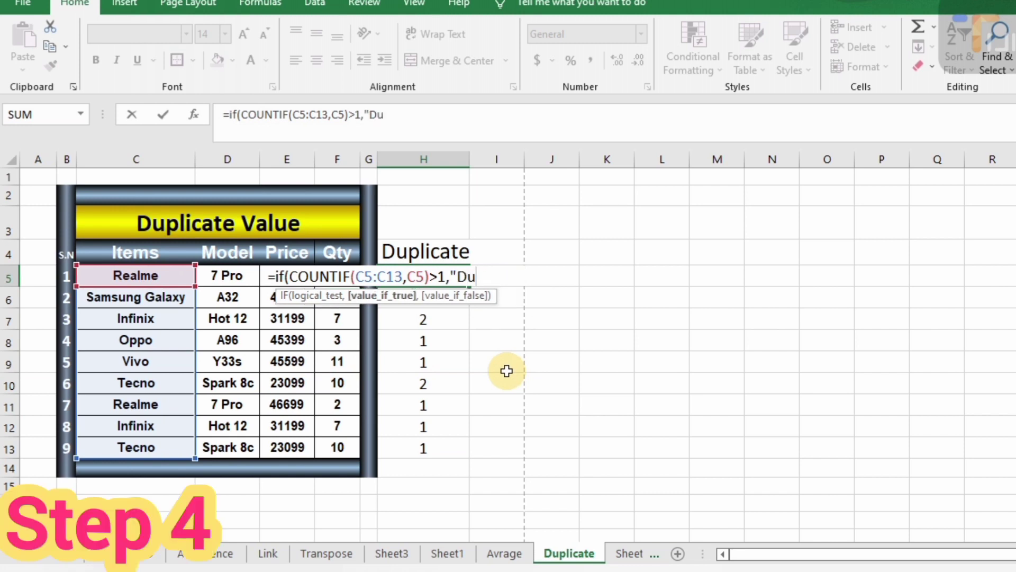
text(plicate")
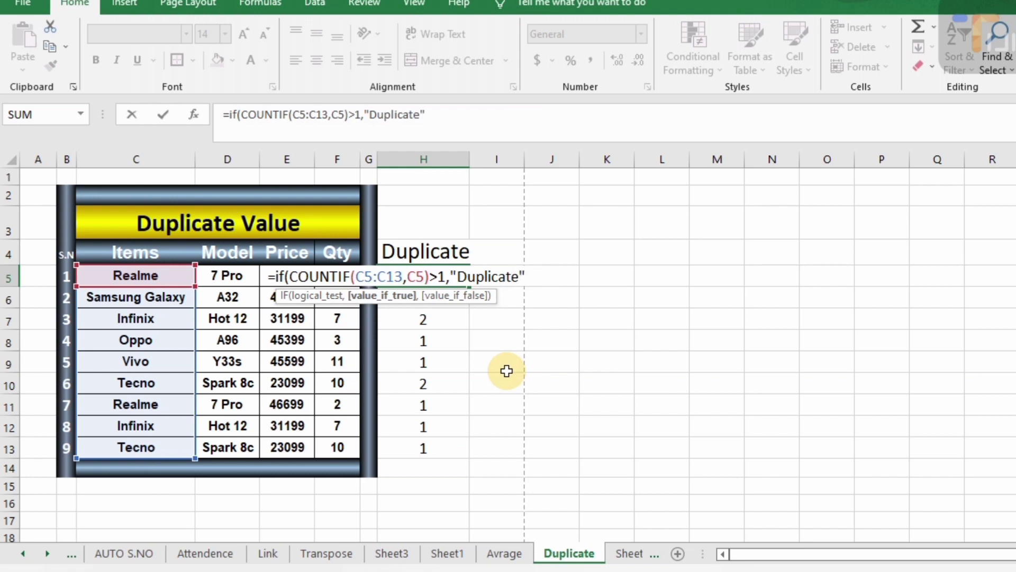
text(,")
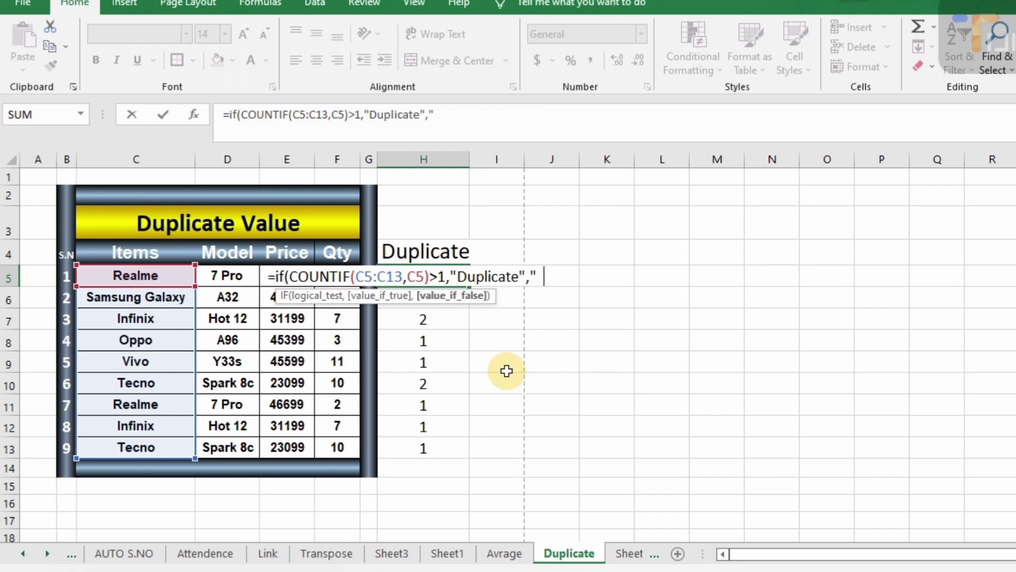
text("))
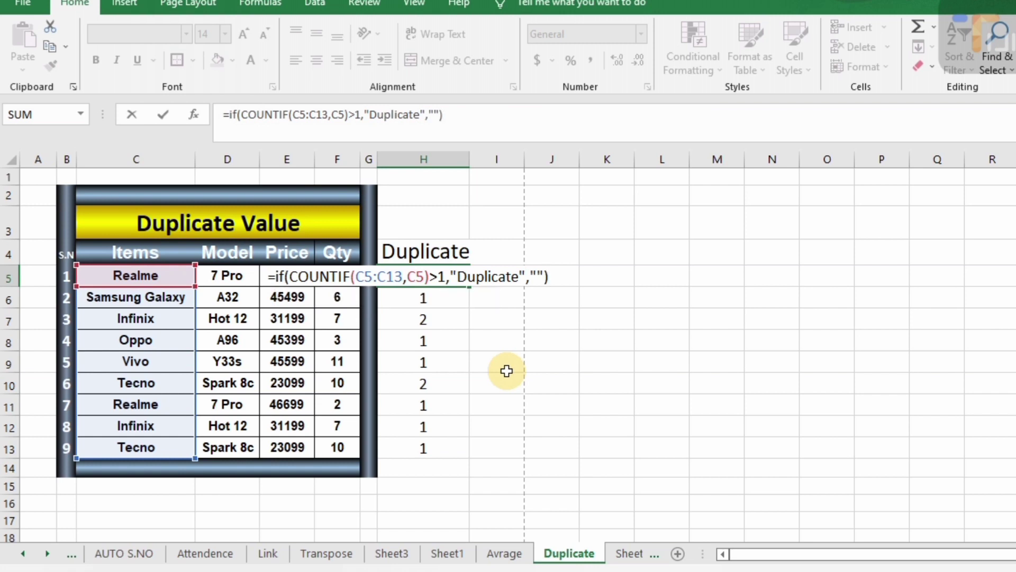
Commit the H5 duplicate-flag formula and put all borders on H4:H14.
key(Return)
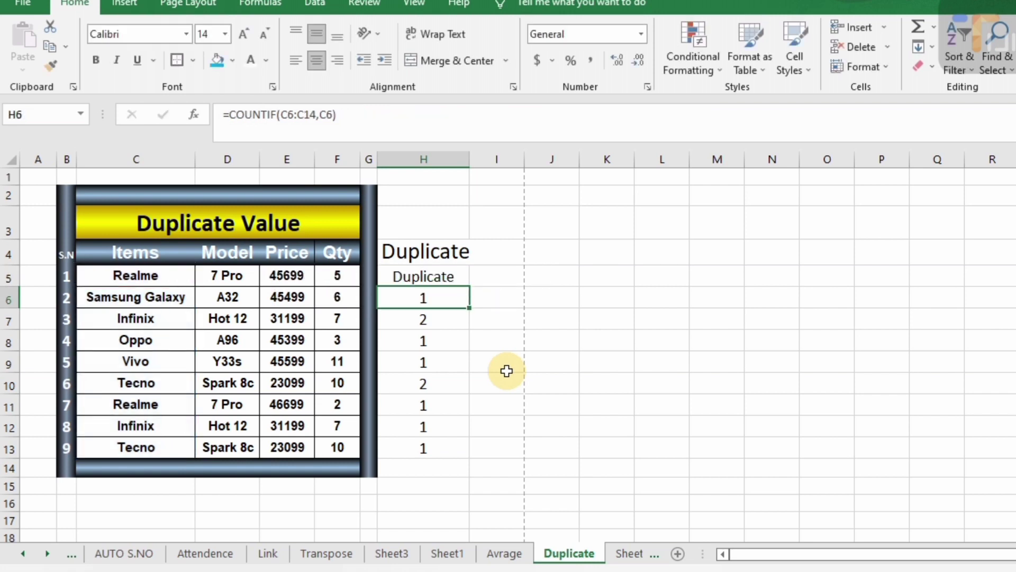
click(431, 275)
drag(400, 250, 447, 474)
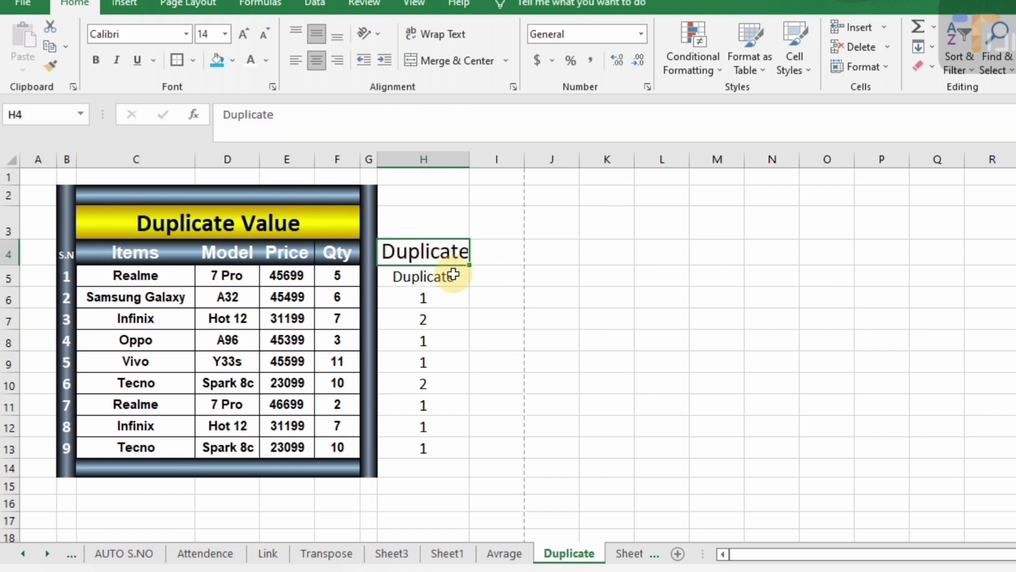
click(192, 60)
click(198, 212)
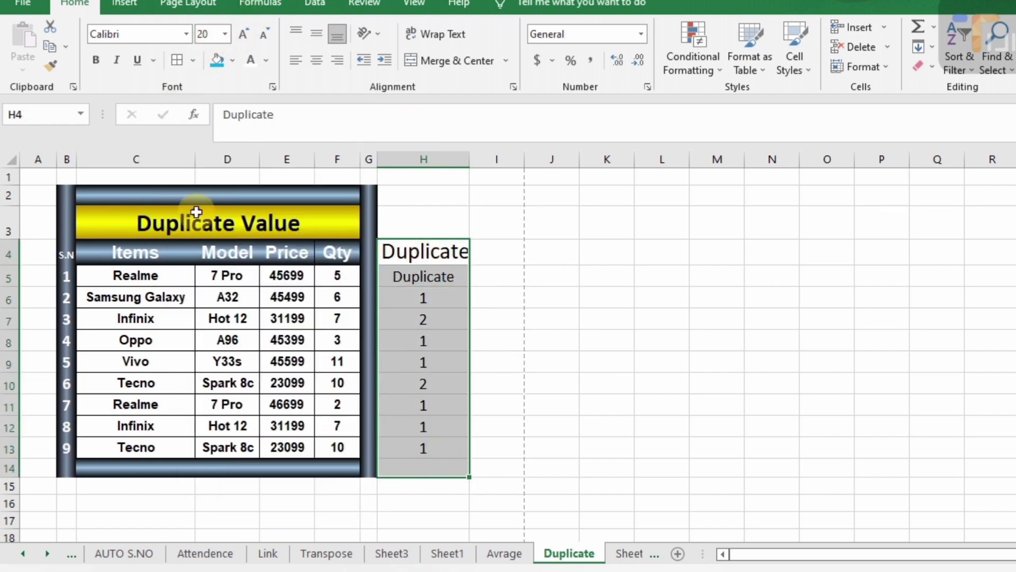
Fill the flag formula down to H13 and widen column H to fit.
click(454, 280)
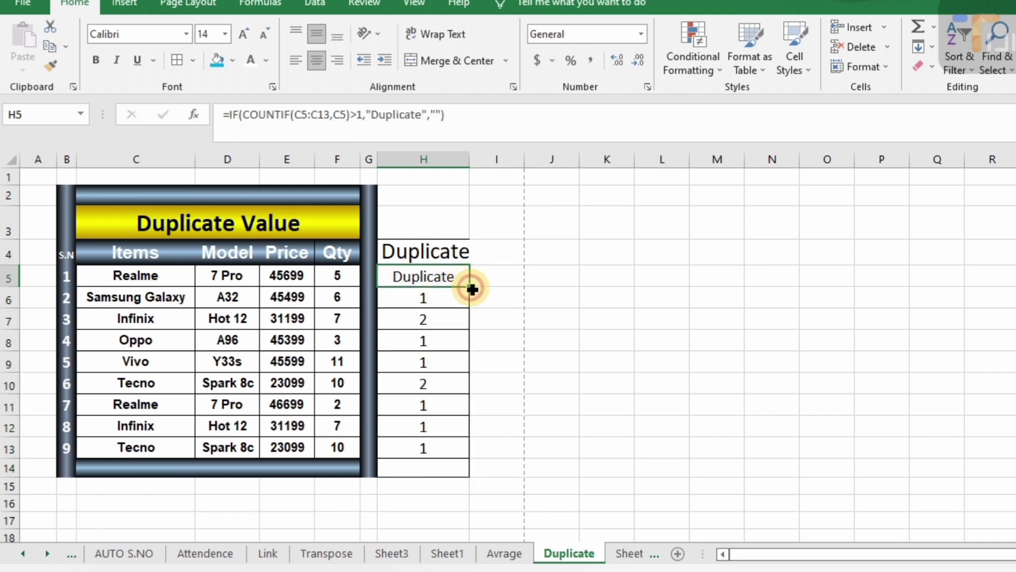
double_click(468, 291)
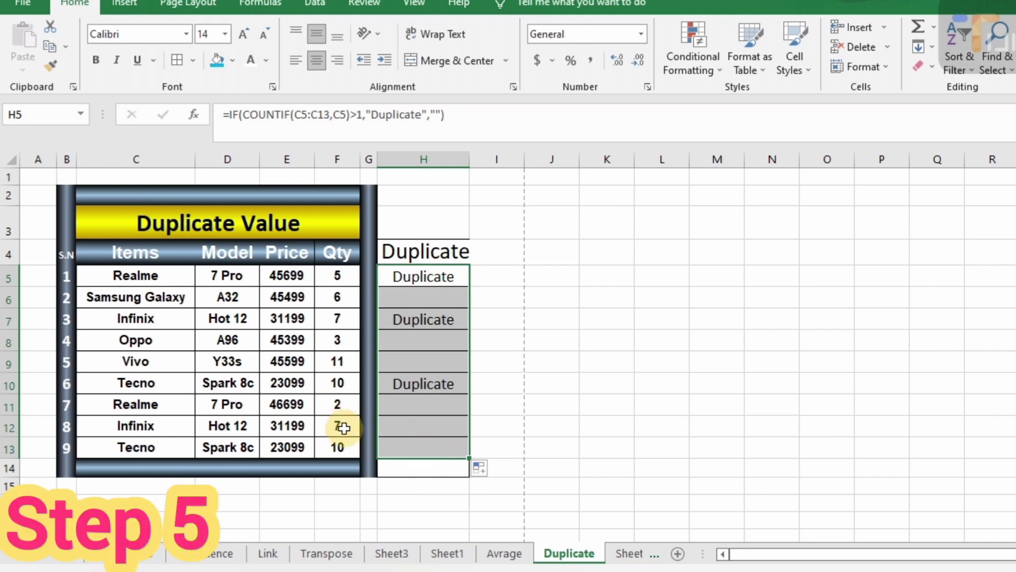
click(443, 271)
click(490, 271)
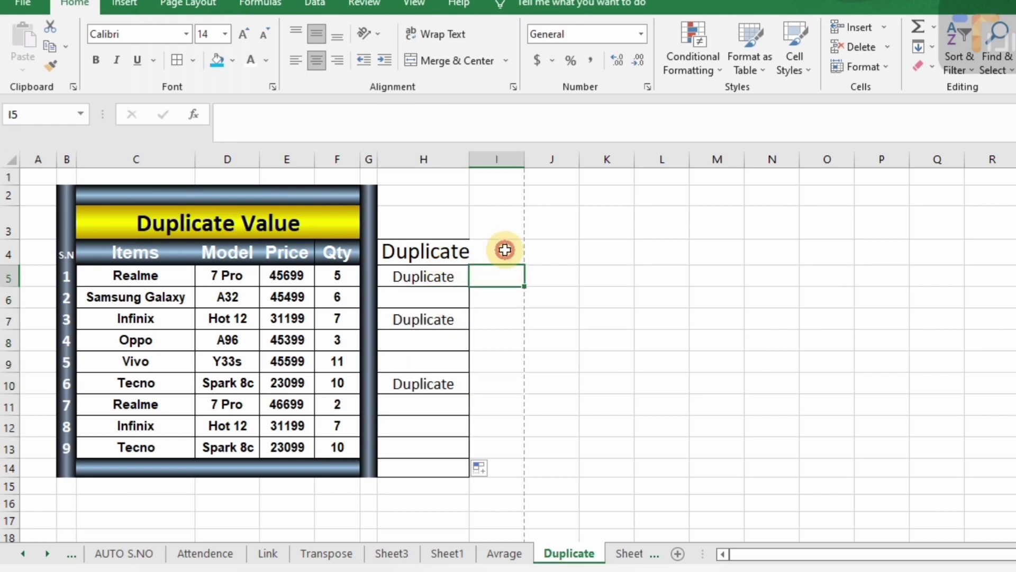
click(505, 250)
drag(450, 249, 453, 458)
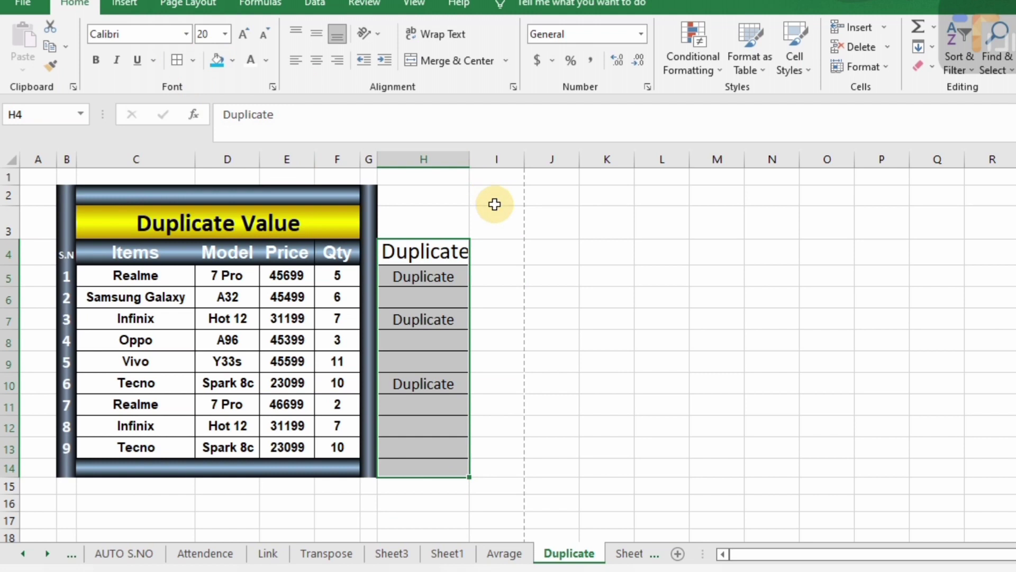
drag(468, 159, 476, 158)
Type a second Duplicate heading into I4.
click(444, 375)
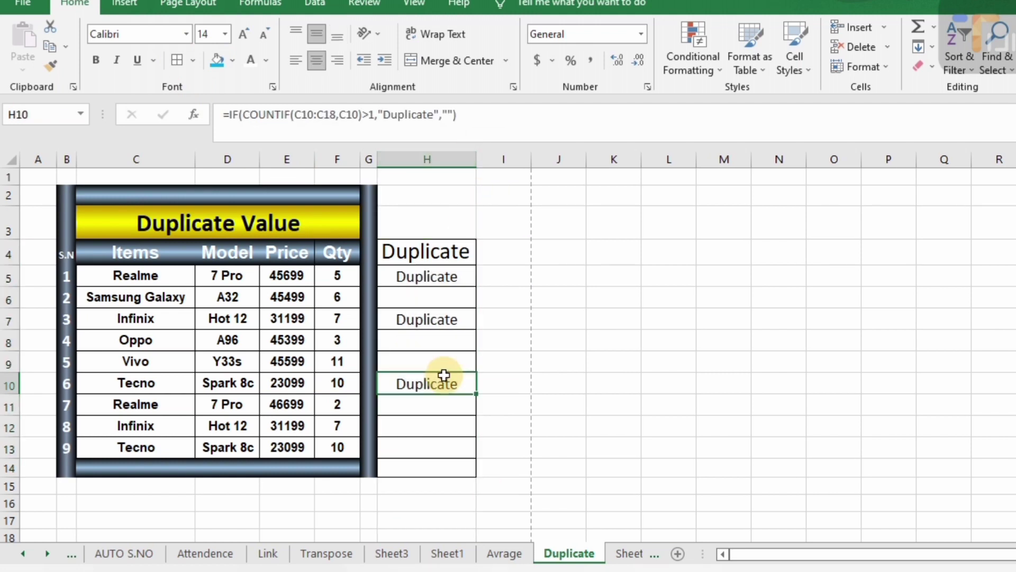
click(504, 251)
text(=)
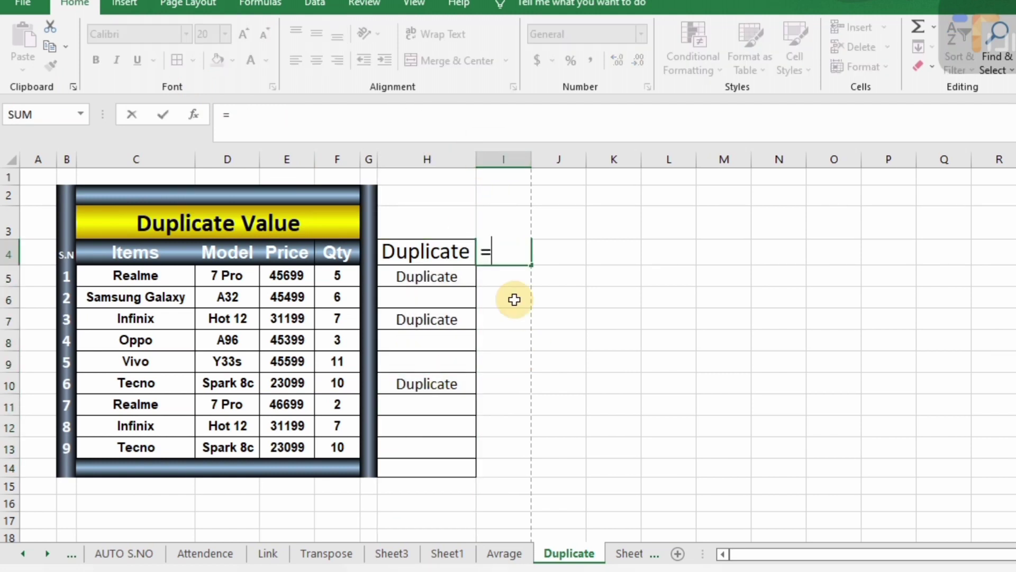
key(Escape)
text(Duplicate)
key(Return)
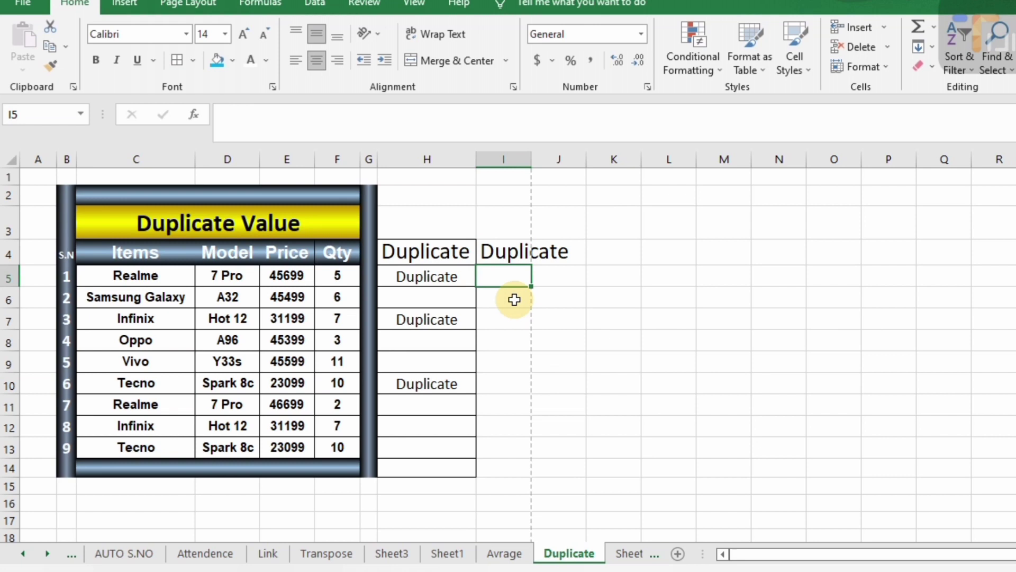
Enter =EXACT(C5,$C$5:$C$13) in I5 via the EXACT autocomplete.
text(=exect)
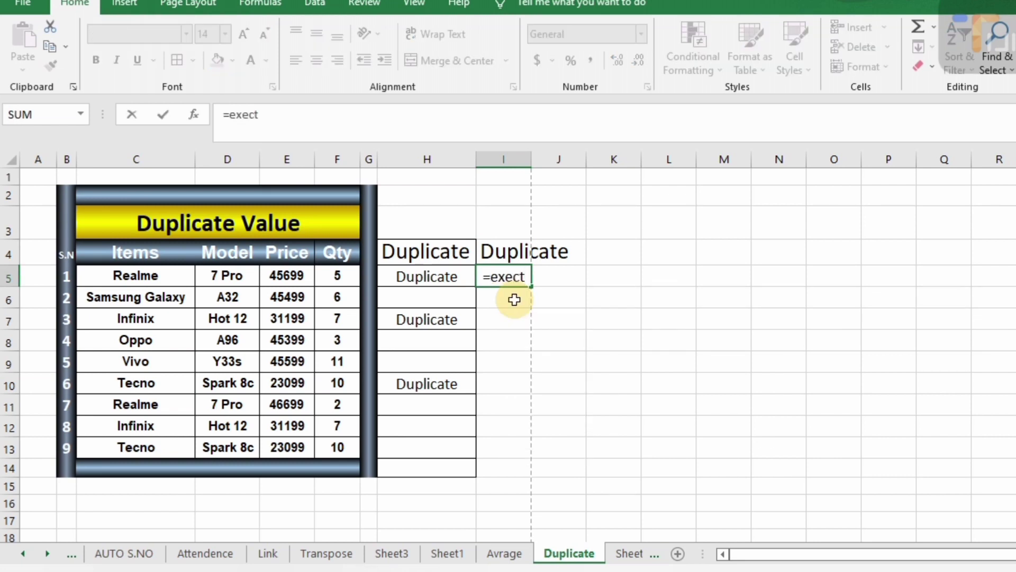
key(BackSpace)
key(BackSpace)
key(BackSpace)
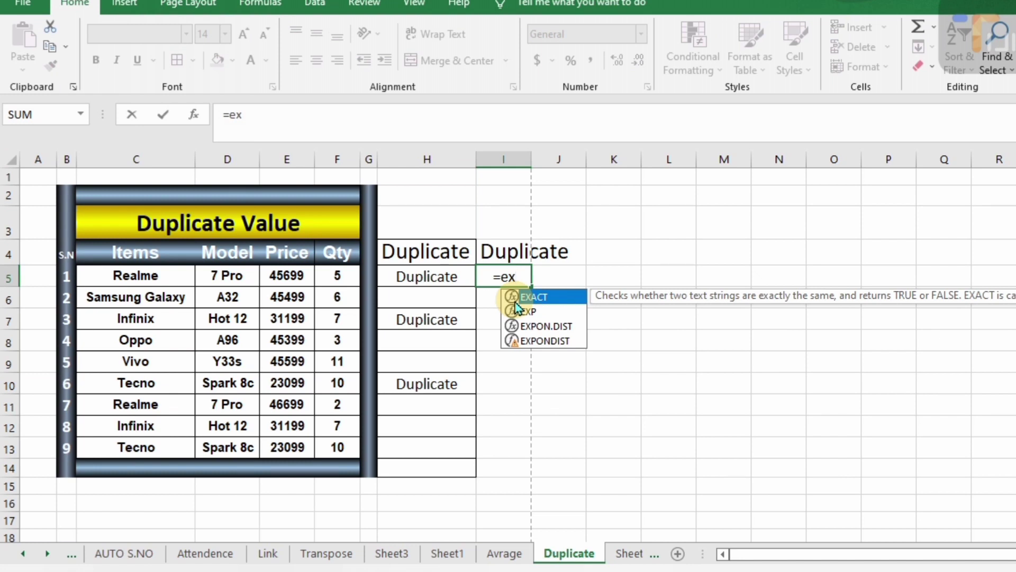
double_click(527, 296)
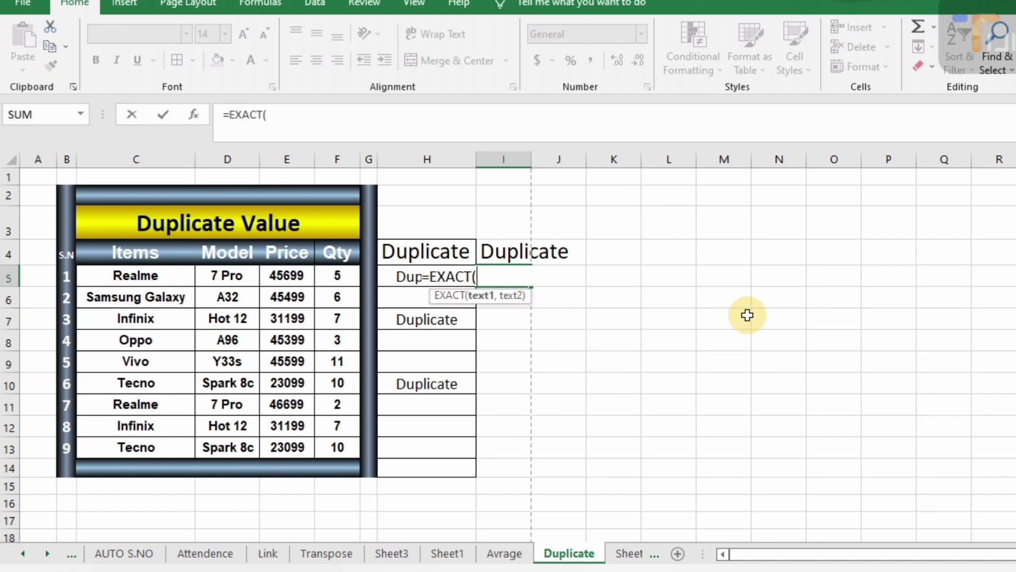
click(175, 273)
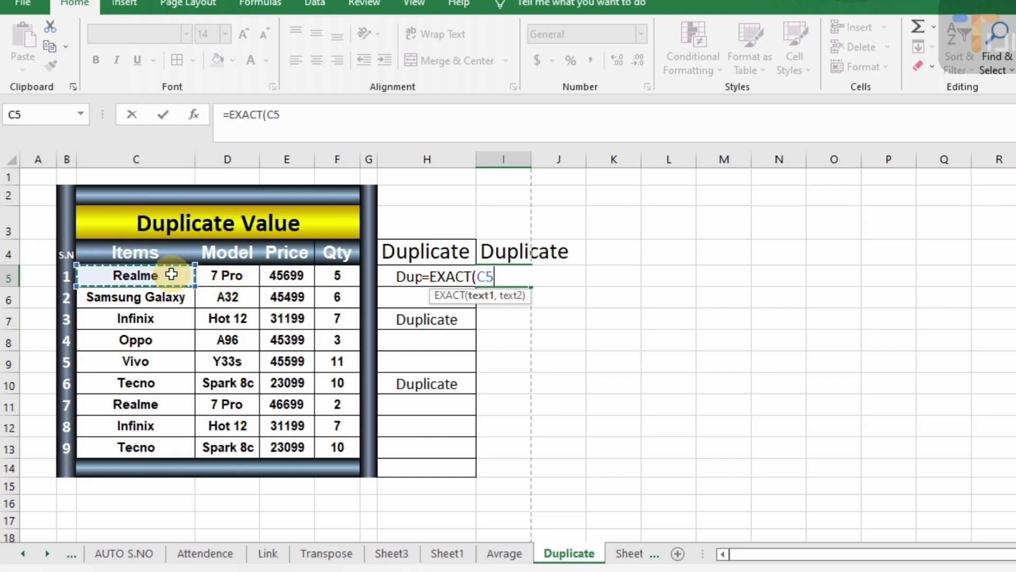
text(,)
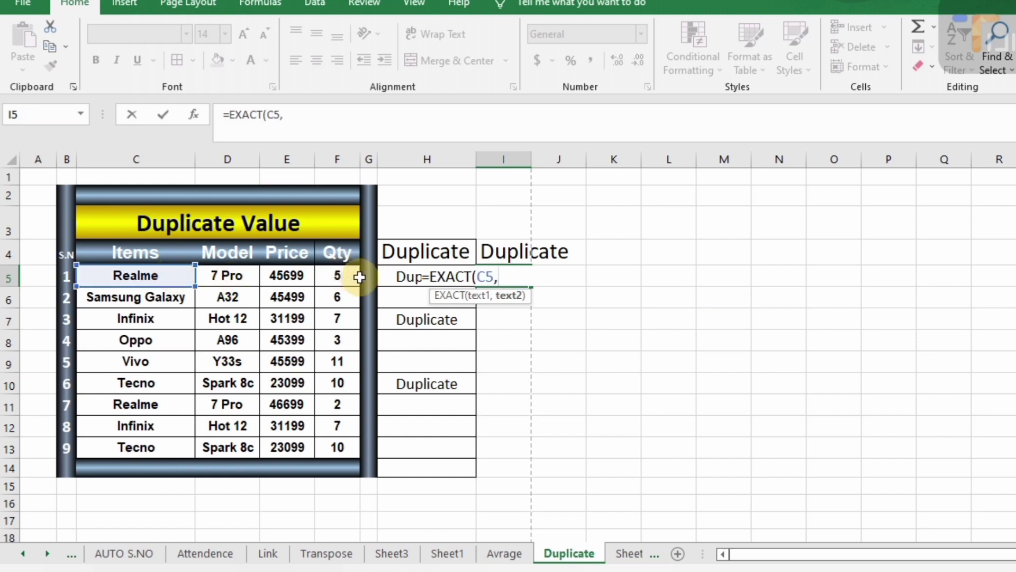
drag(118, 274, 147, 447)
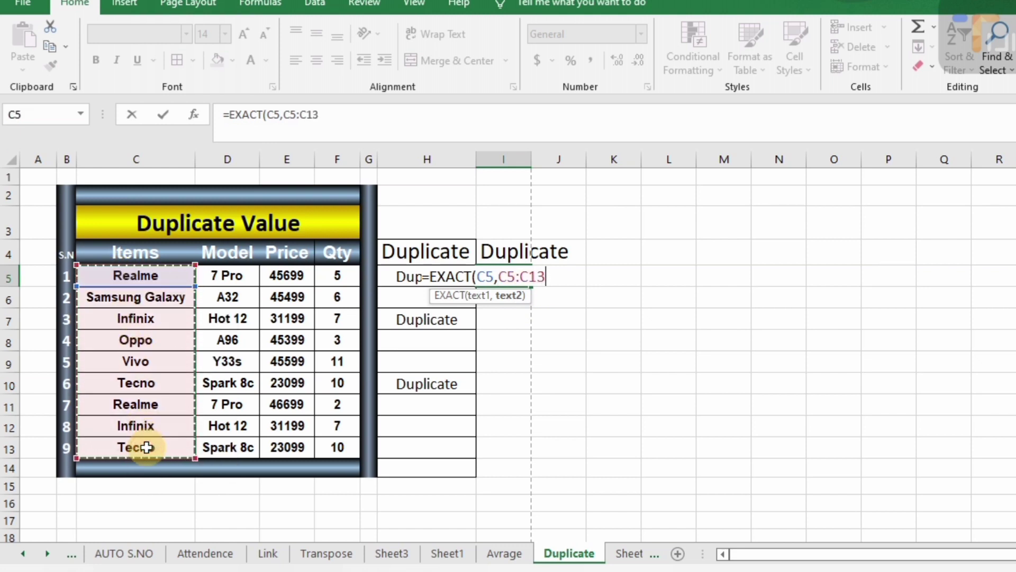
key(F4)
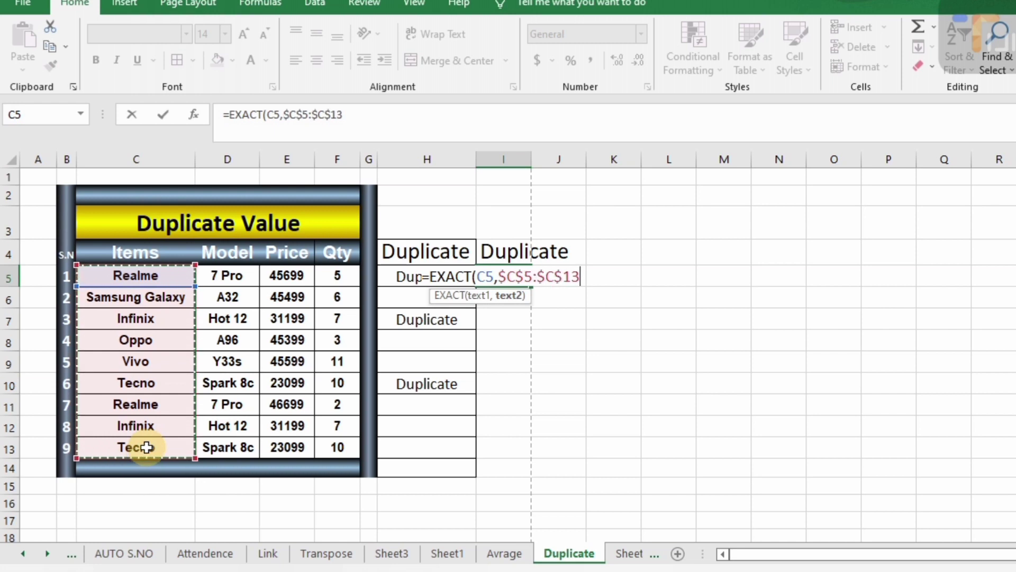
text())
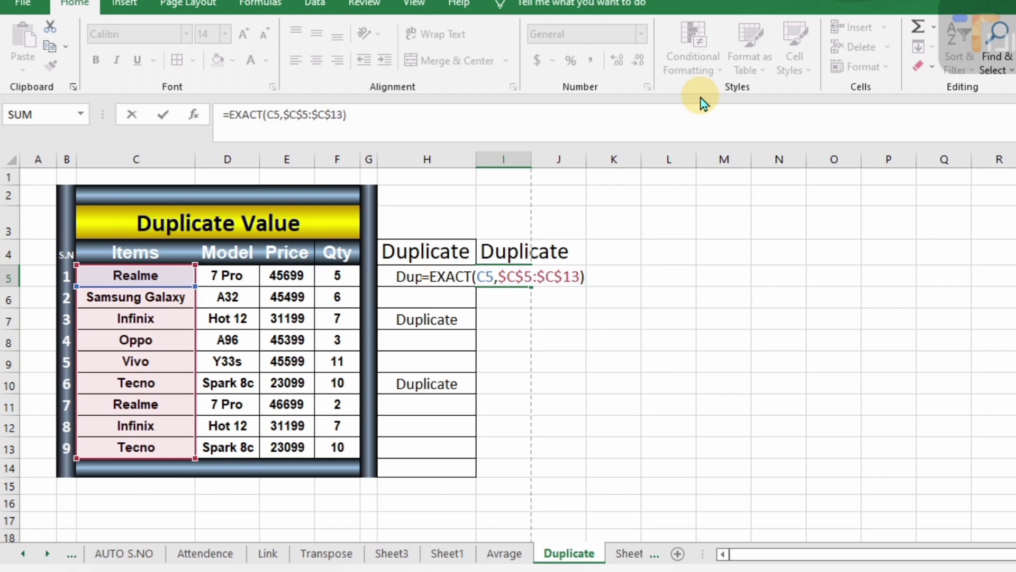
Array-enter the EXACT formula, fill it to I13, and shade TRUE cells I5 and I11 blue.
key(ctrl+shift+Return)
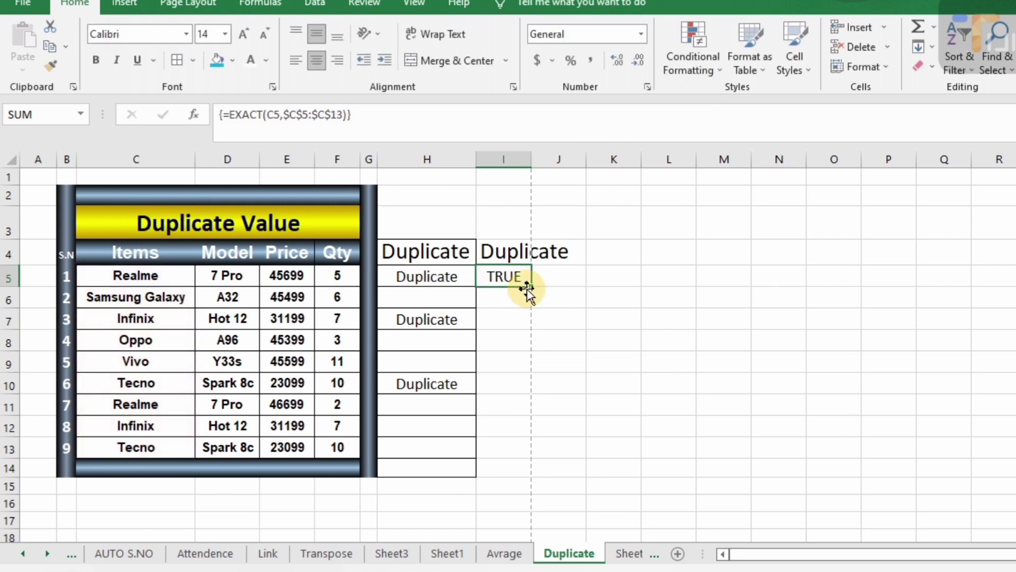
double_click(532, 287)
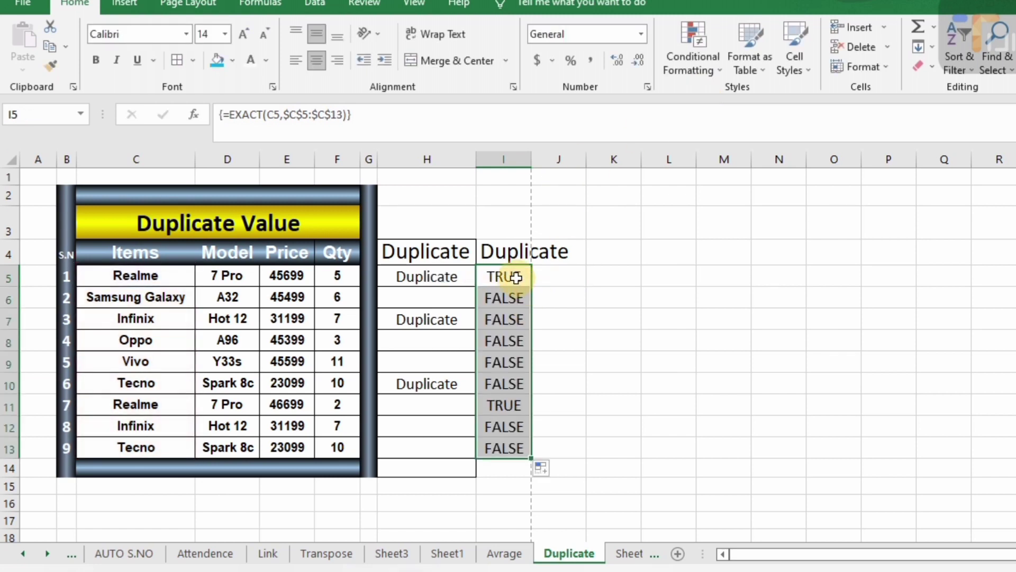
click(516, 276)
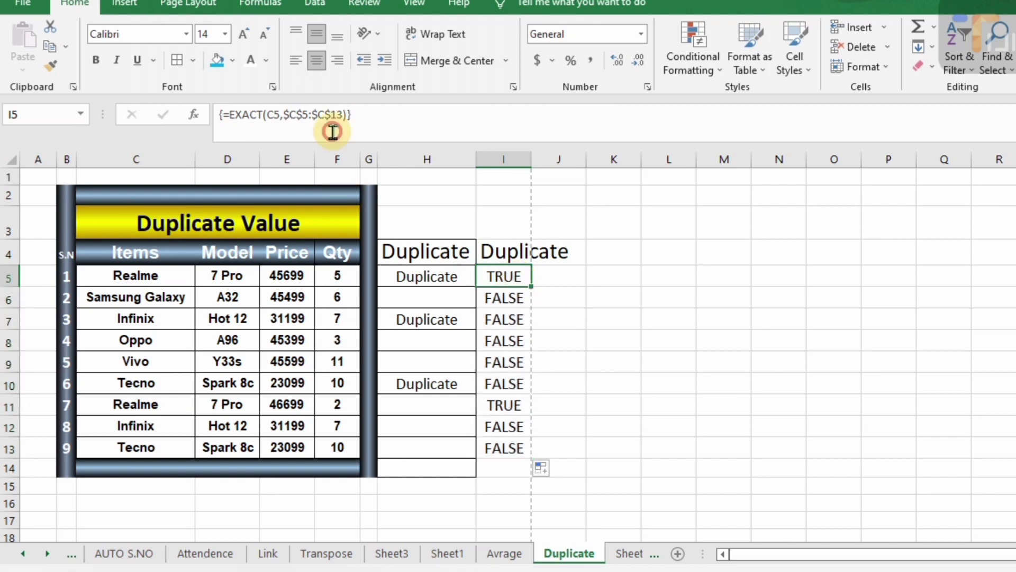
click(217, 61)
click(501, 418)
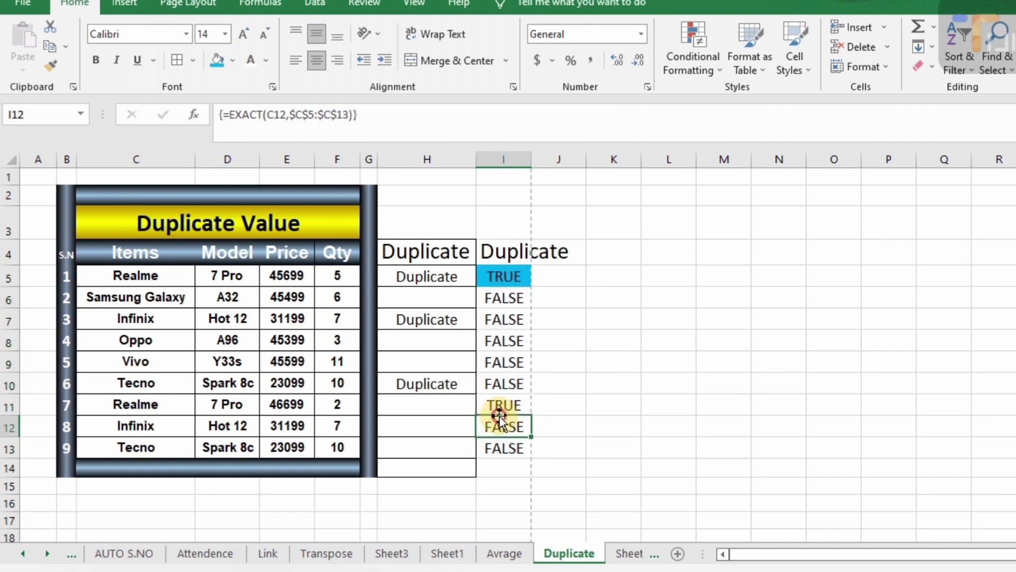
click(503, 405)
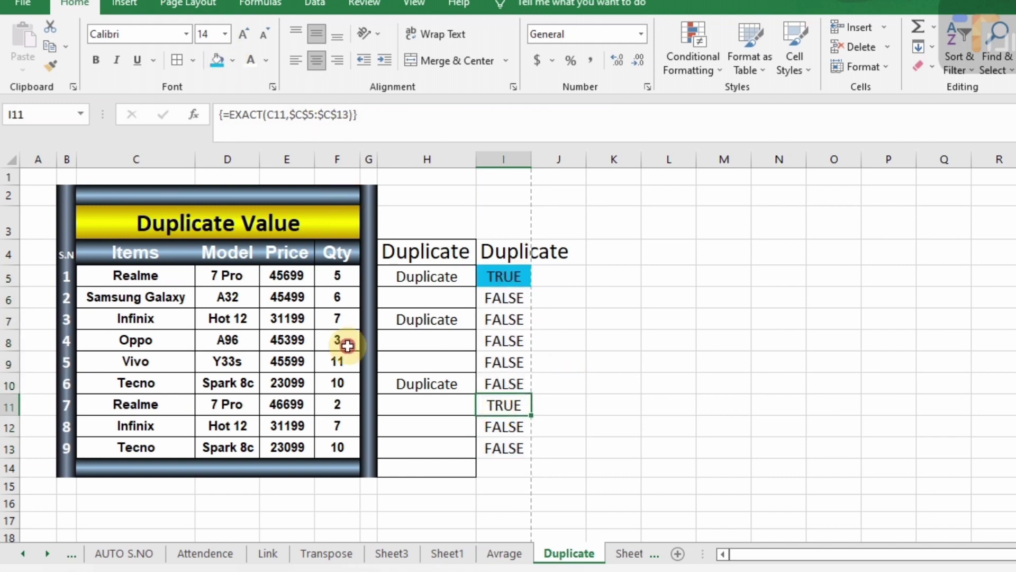
click(217, 61)
Shade the matching Realme items C5 and C11 blue.
click(131, 282)
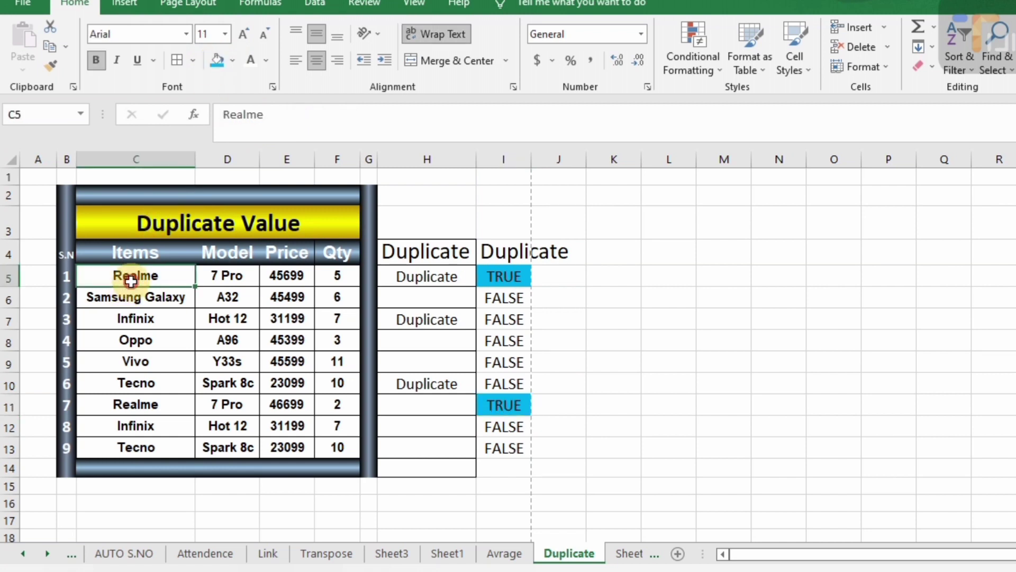
click(217, 61)
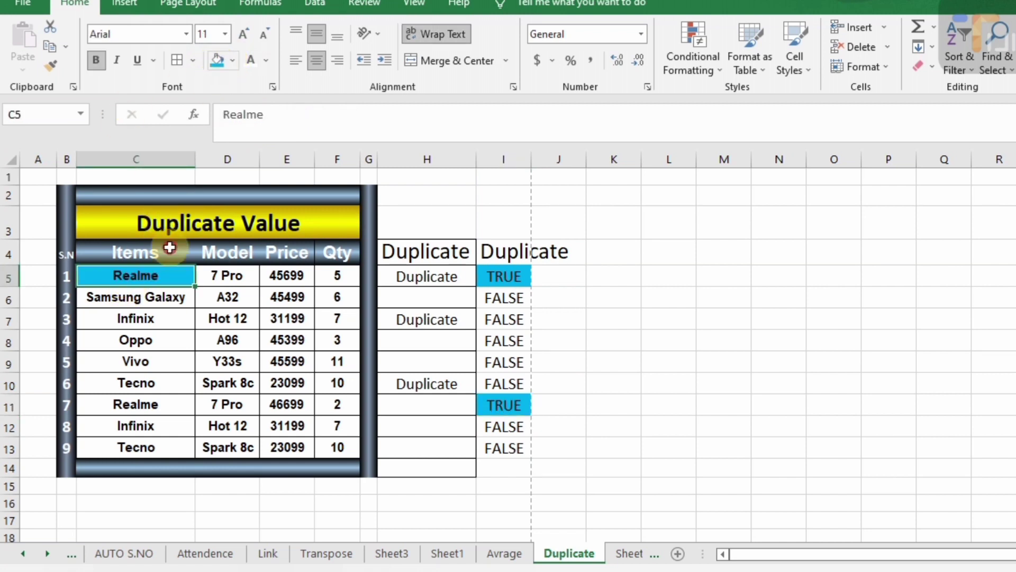
click(132, 408)
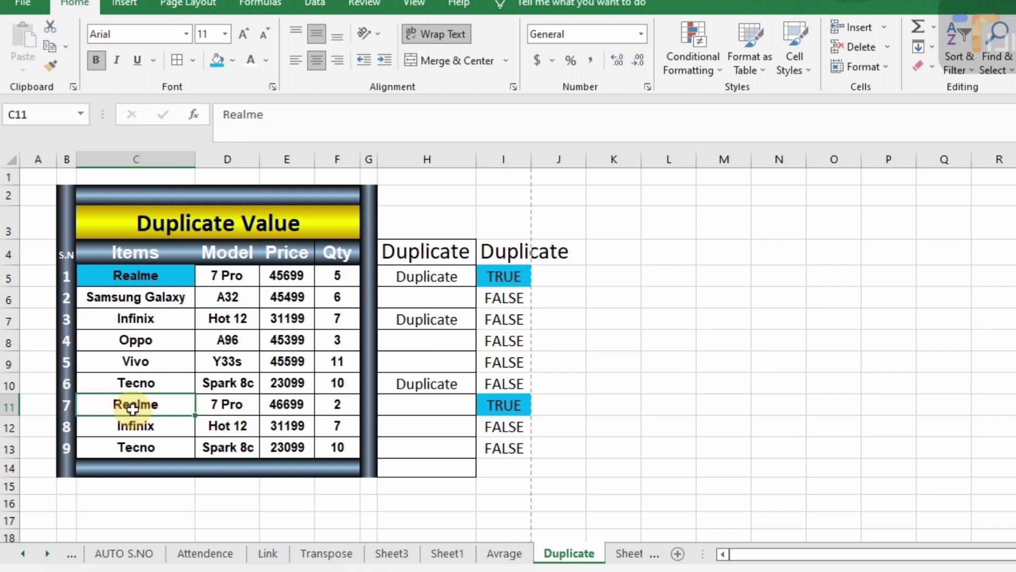
click(217, 61)
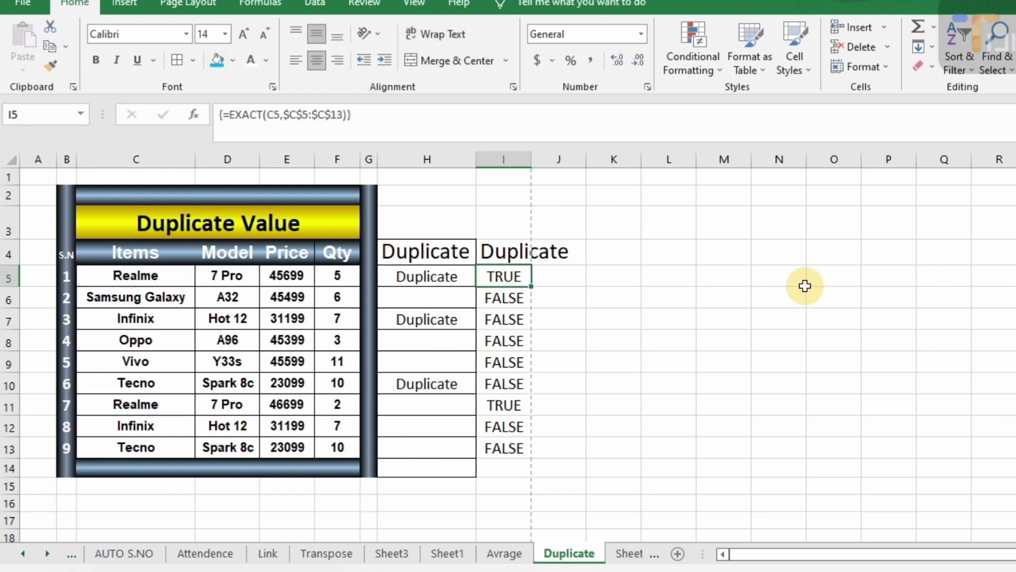
Change I5 to the array formula =(--EXACT(C5,$C$5:$C$13)) so it returns 1 or 0.
key(F2)
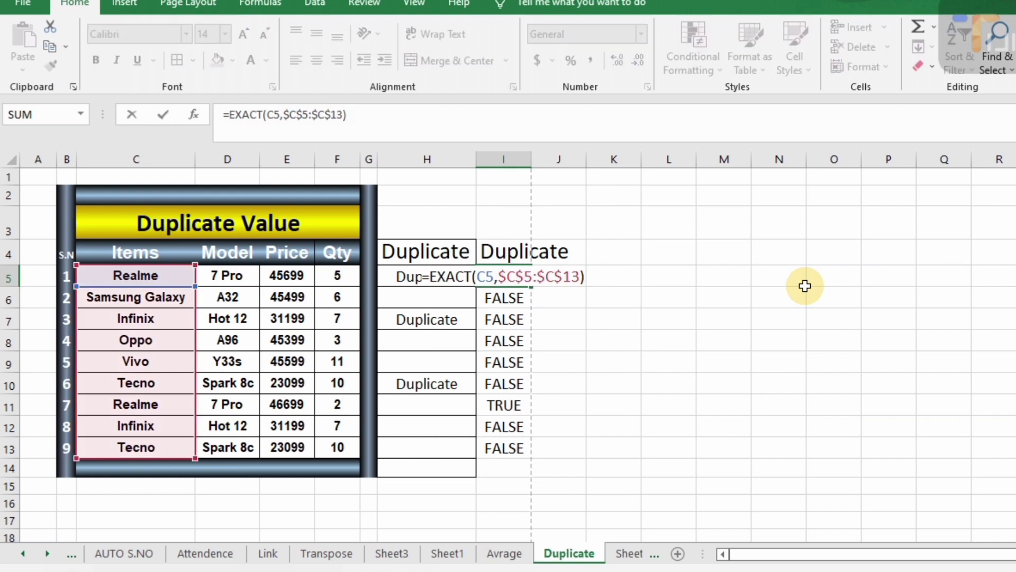
click(433, 277)
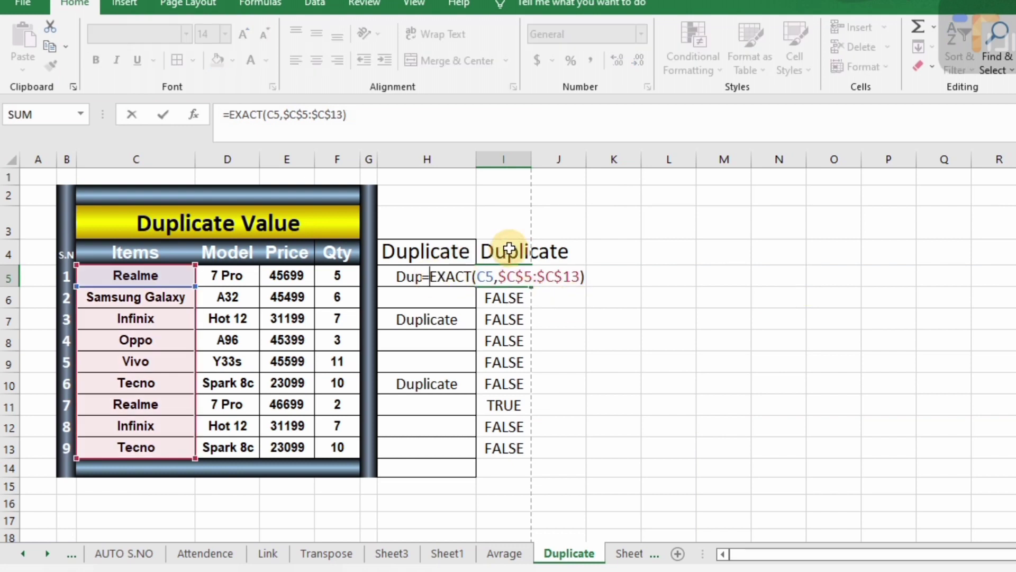
text((--)
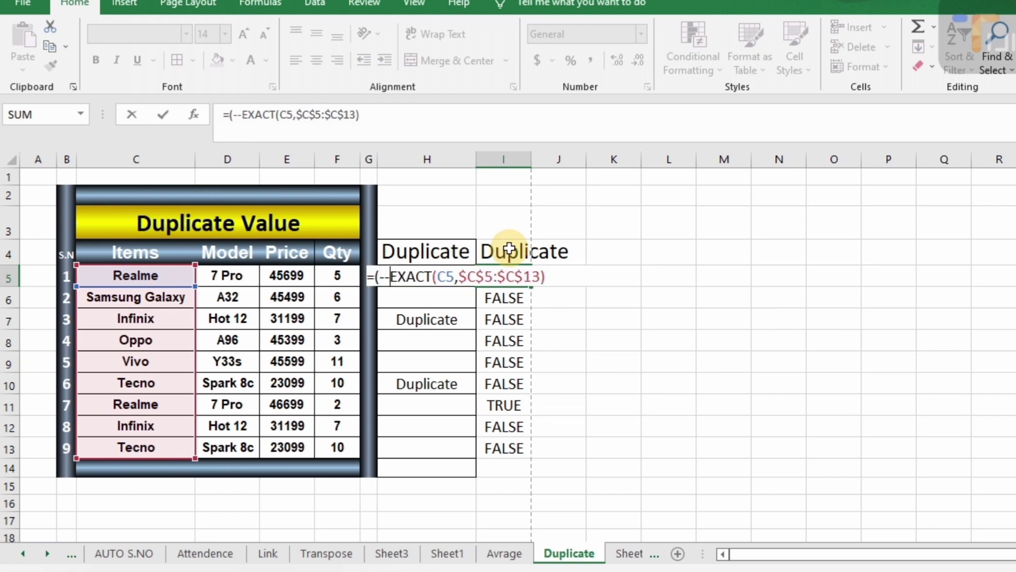
key(Right)
key(Right)
key(Right)
key(Right)
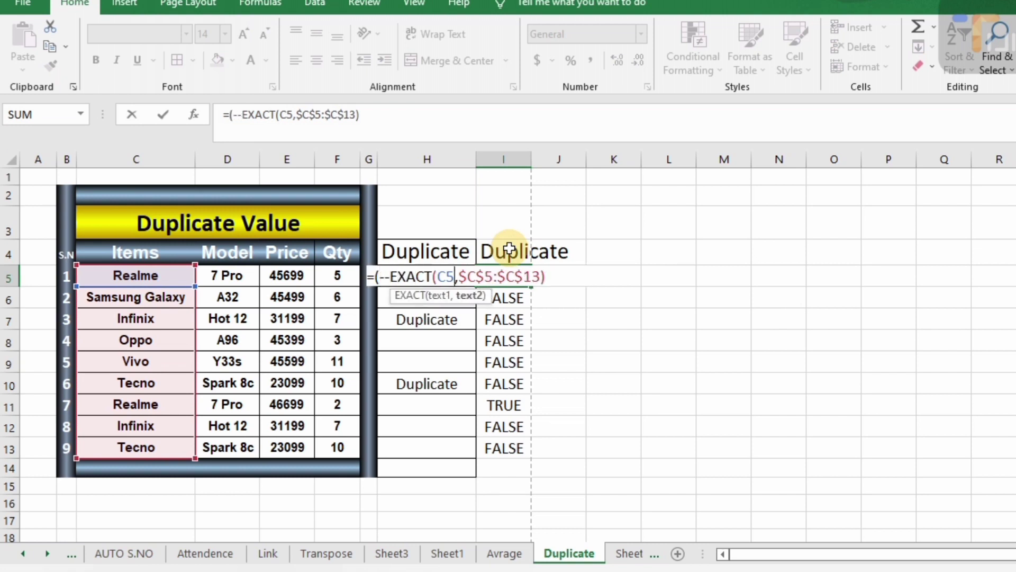
key(Right)
key(Right)
key(Right)
text())
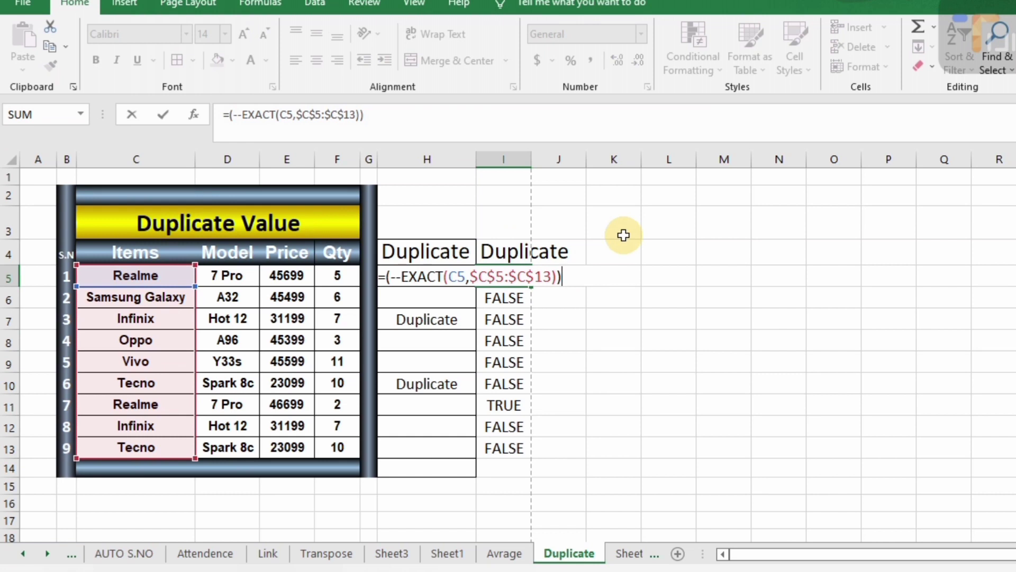
key(ctrl+shift+Return)
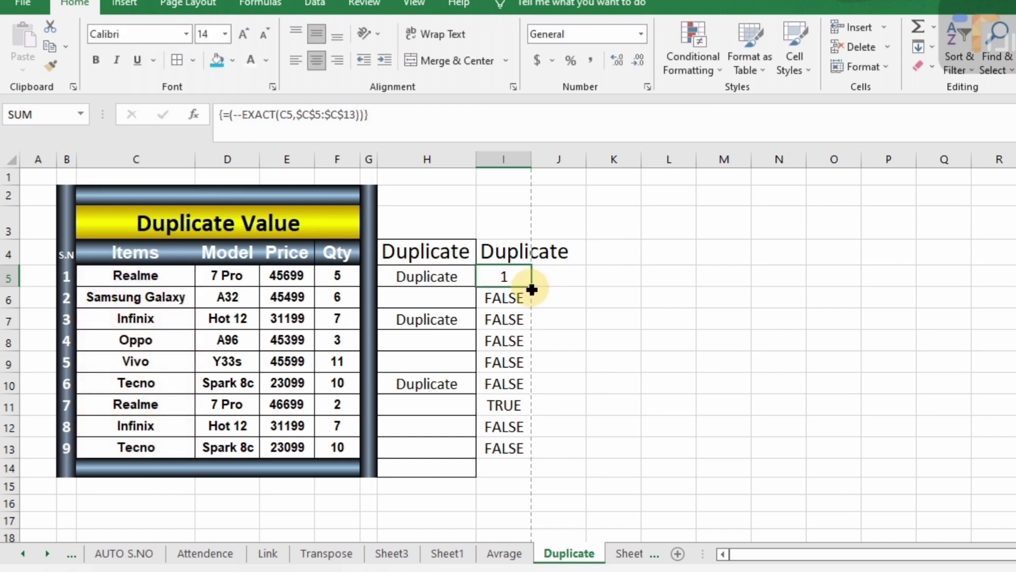
Fill the revised formula down to row 13, then undo the fill and reopen I5 for editing.
double_click(530, 284)
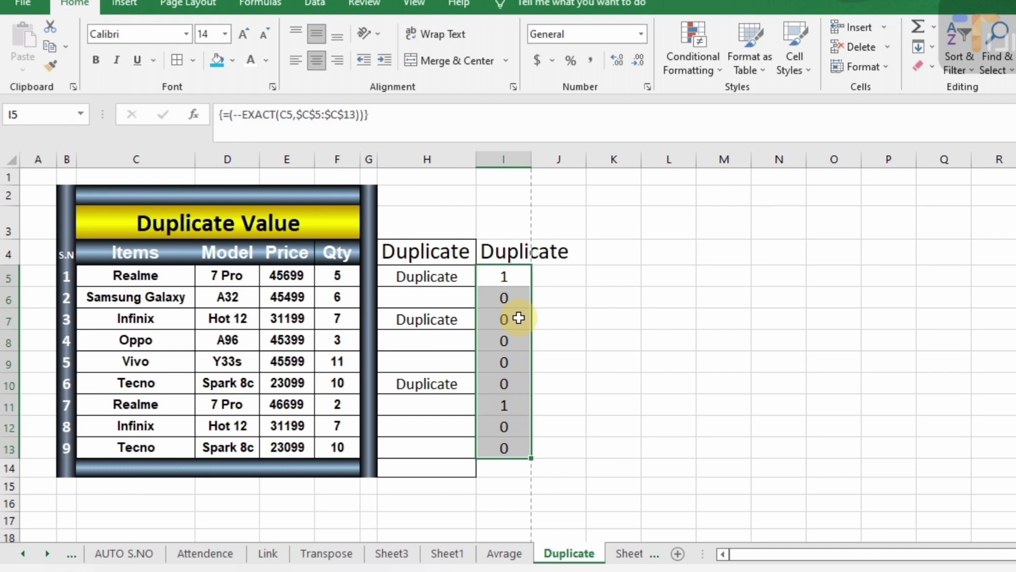
key(ctrl+z)
key(F2)
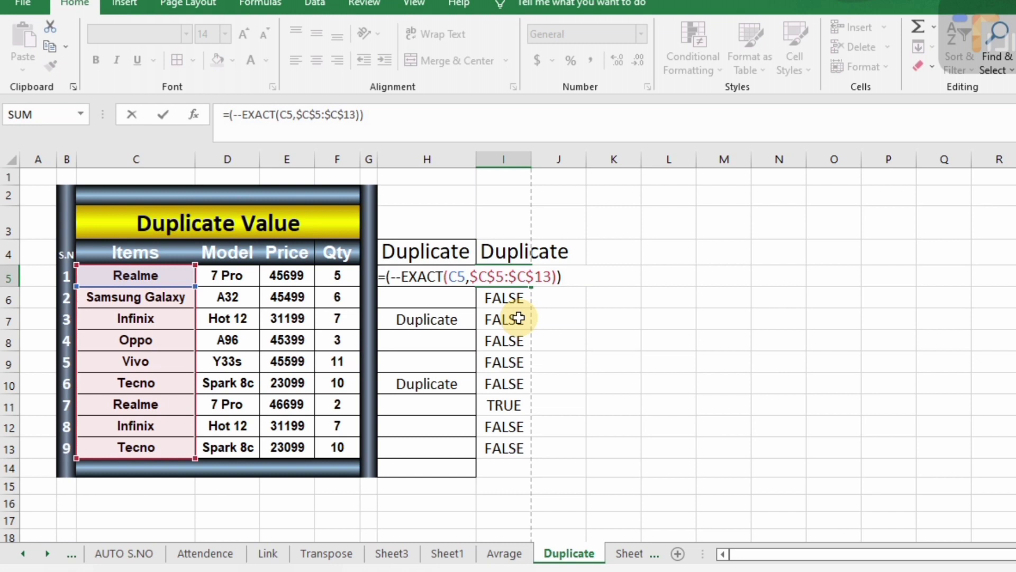
Wrap I5 in SUM as array formula {=(SUM(--EXACT(C5,$C$5:$C$13)))} and fill it down to I13.
text((sum)
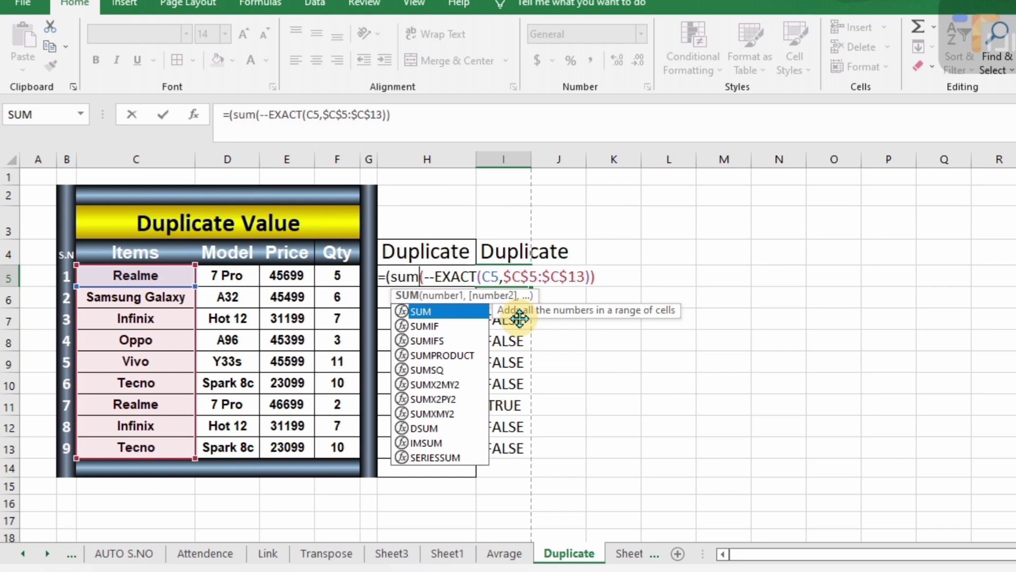
key(End)
text())
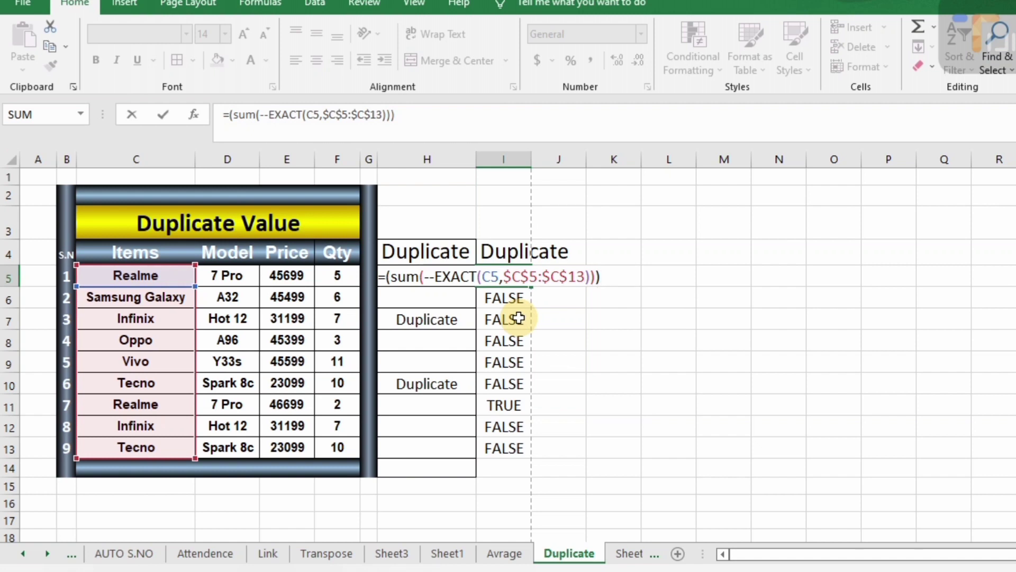
key(ctrl+shift+Return)
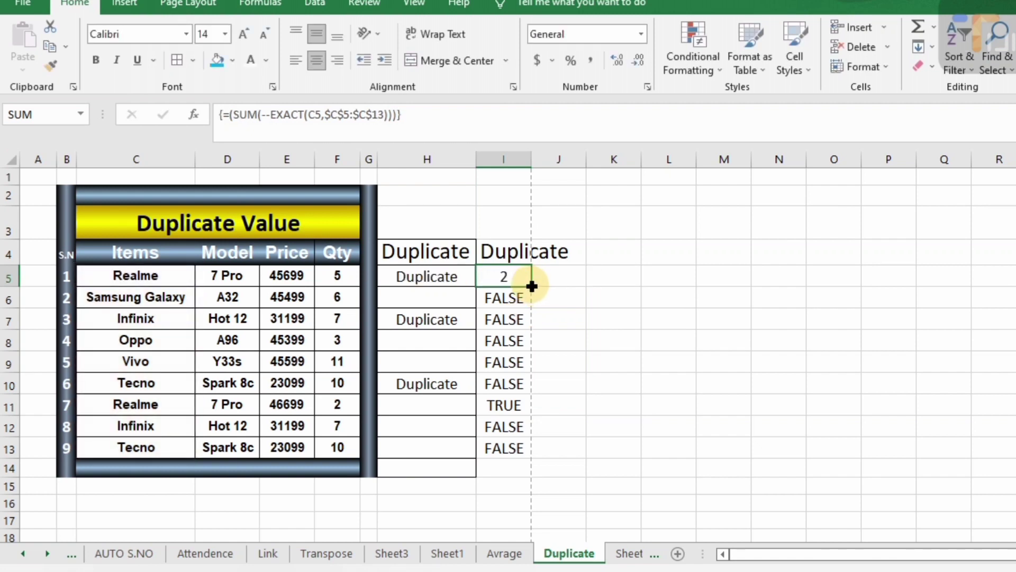
double_click(531, 285)
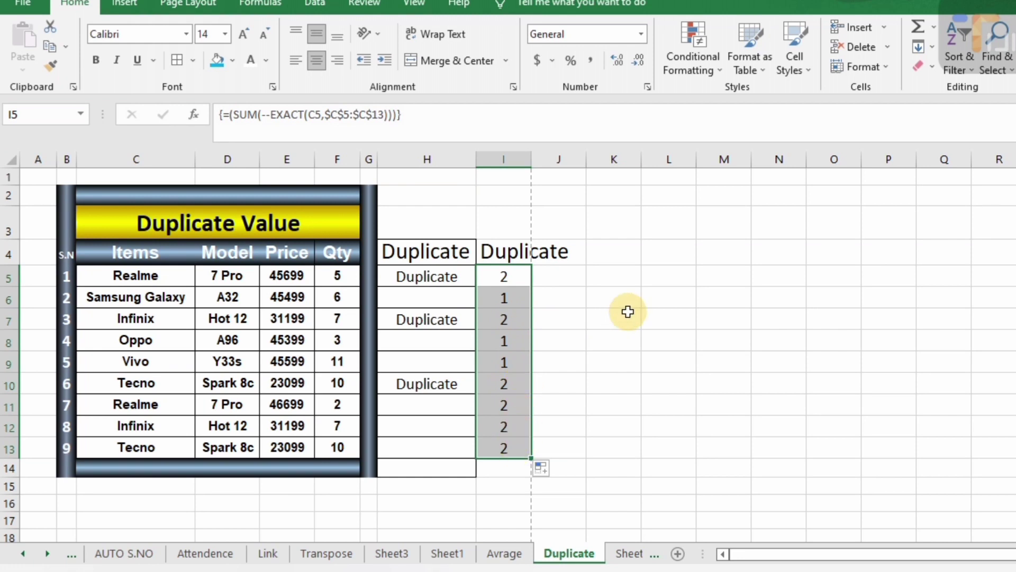
Make I5 the array formula IF(SUM(--EXACT(...))<=1,"","Duplicate"), fill it down, and autofit column I.
key(F2)
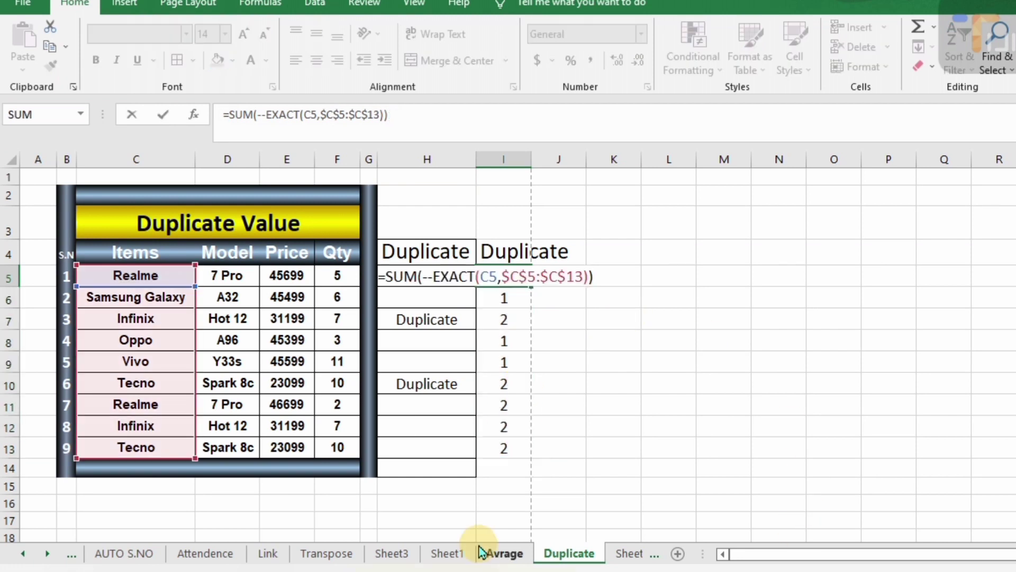
text(if)
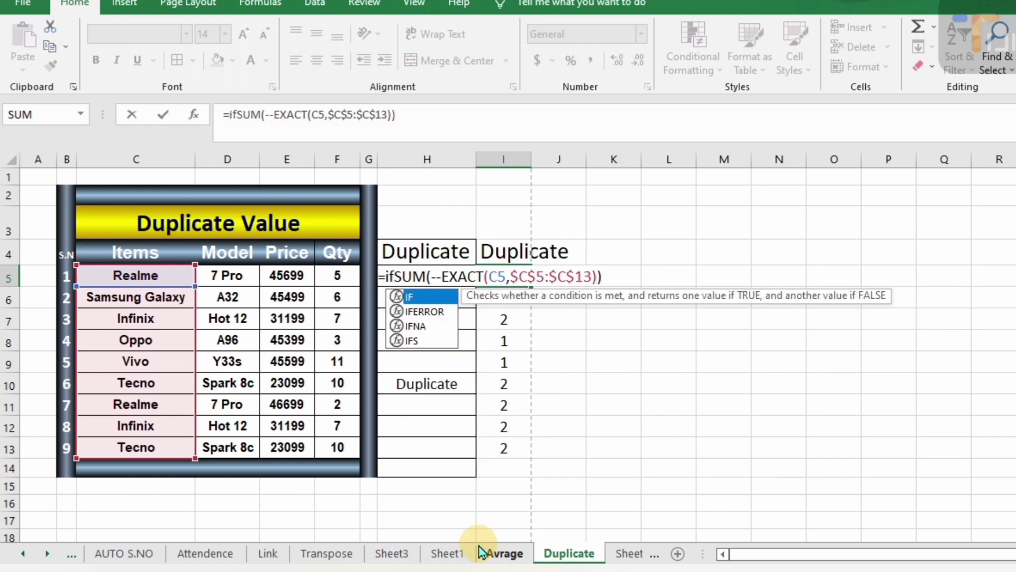
text(()
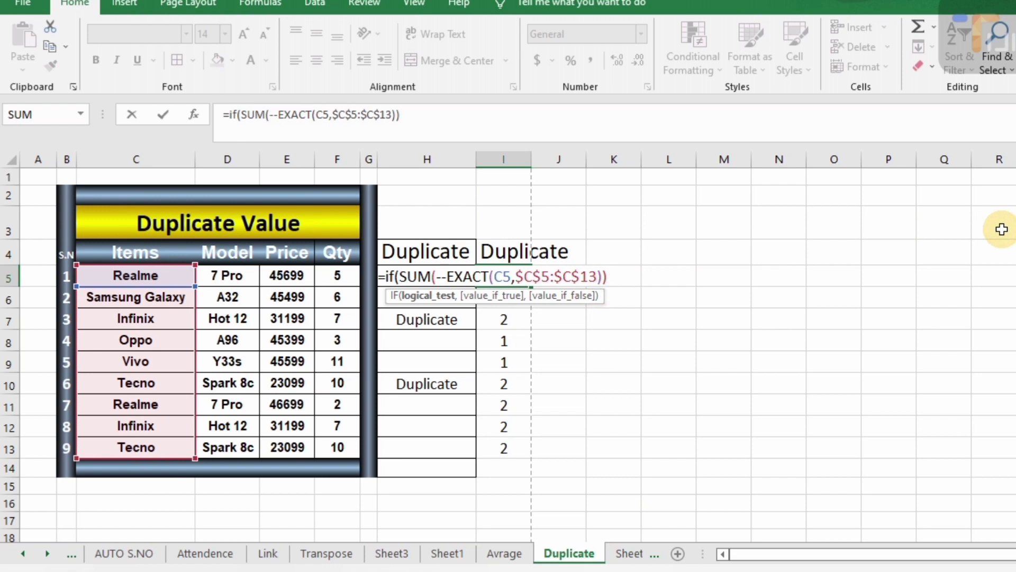
text(<=1)
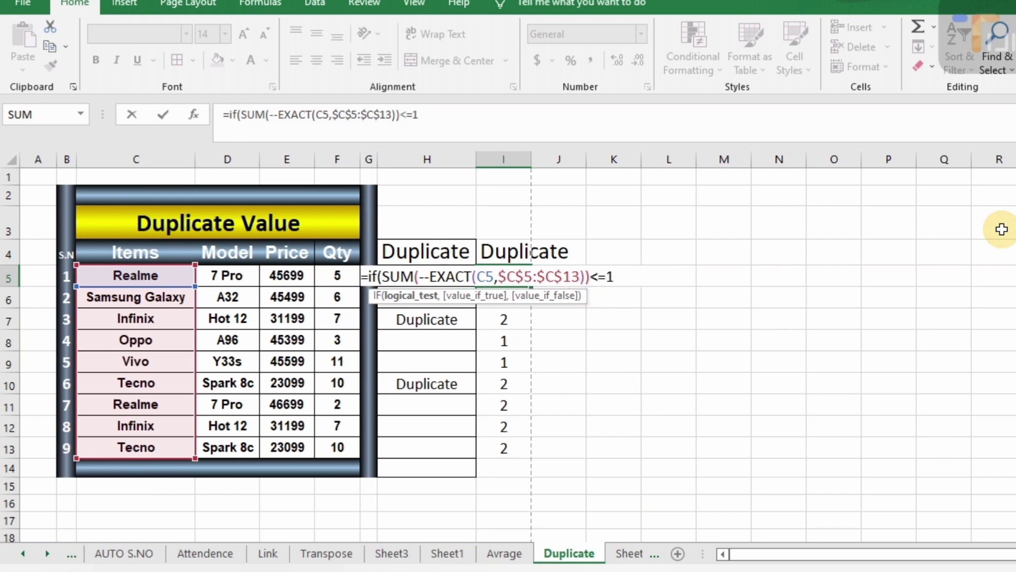
text(,)
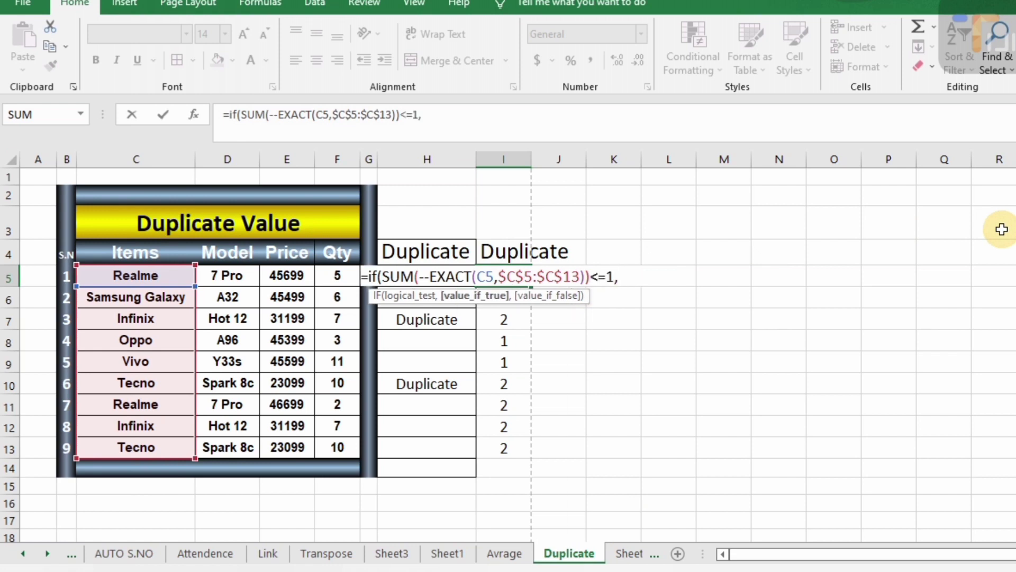
text("",)
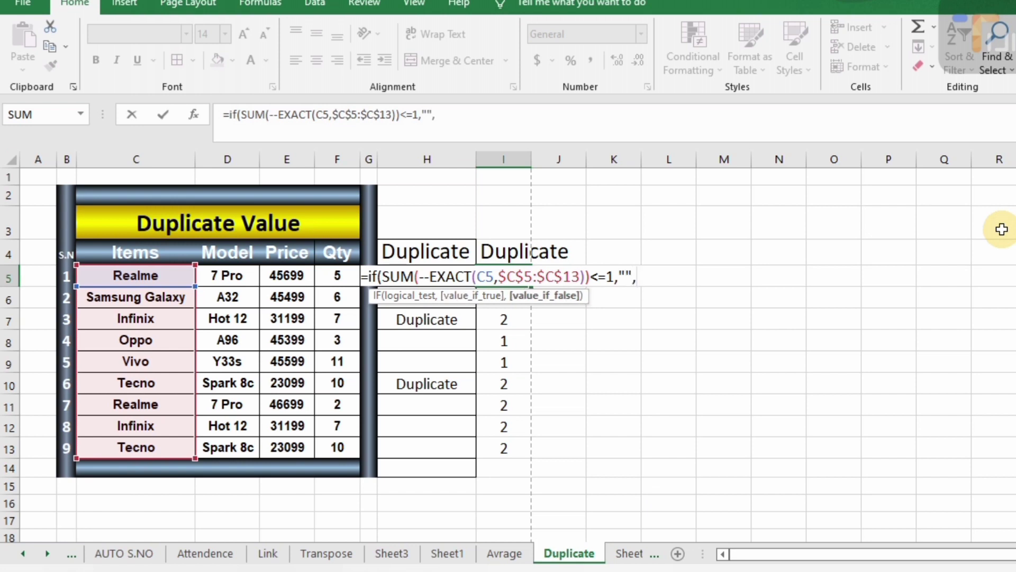
text(Duplicate"))
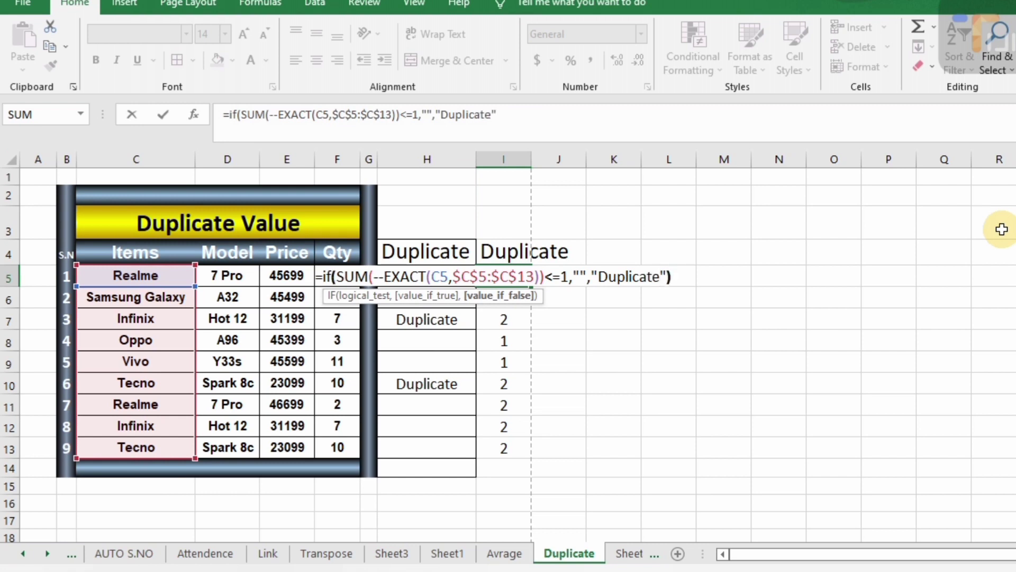
key(ctrl+shift+Return)
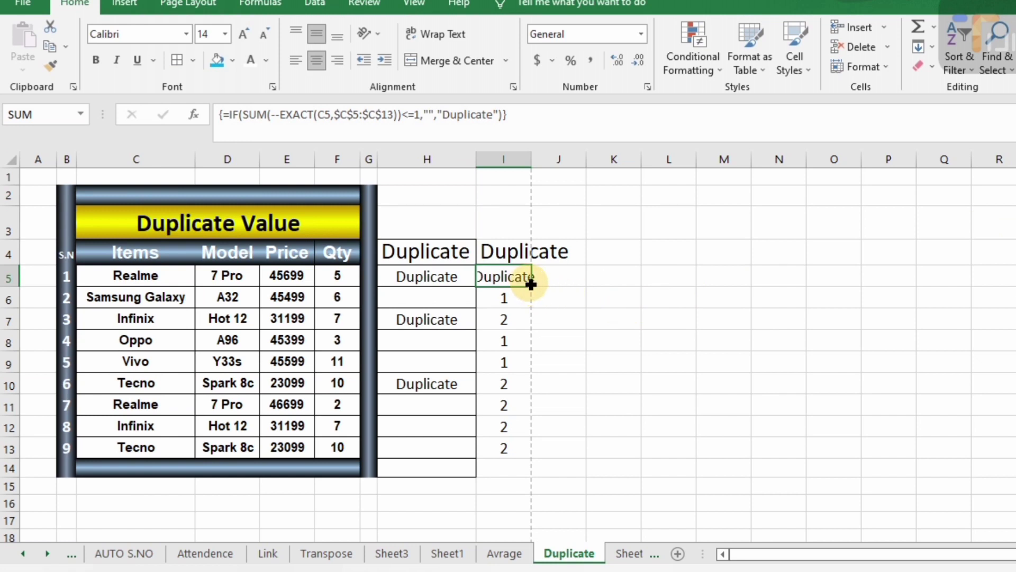
double_click(526, 286)
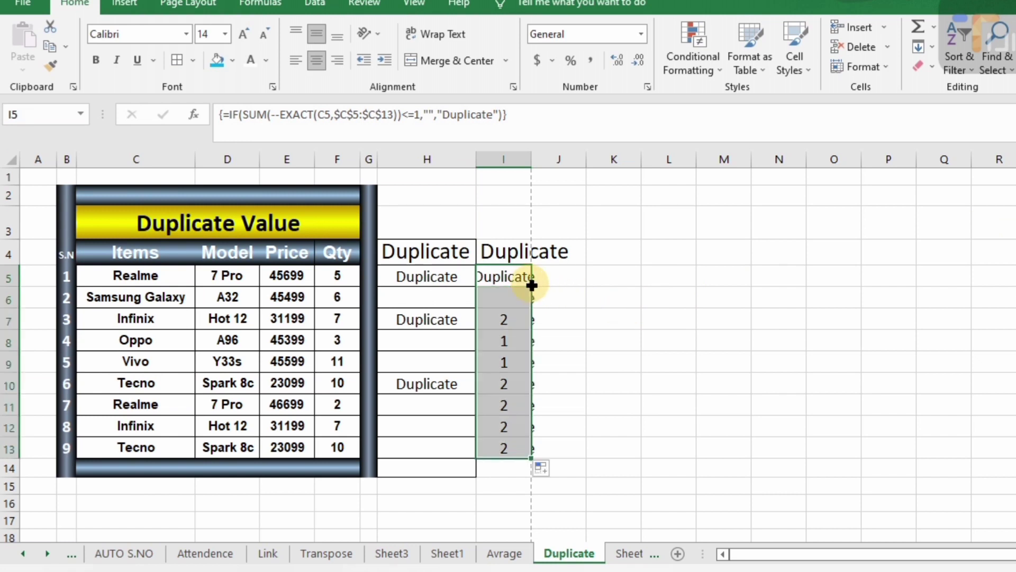
double_click(531, 159)
Start =COUNTIFS in J5 with Items $C$5:$C$13 matching C5 and Model $D$5:$D$13 matching D5.
click(513, 411)
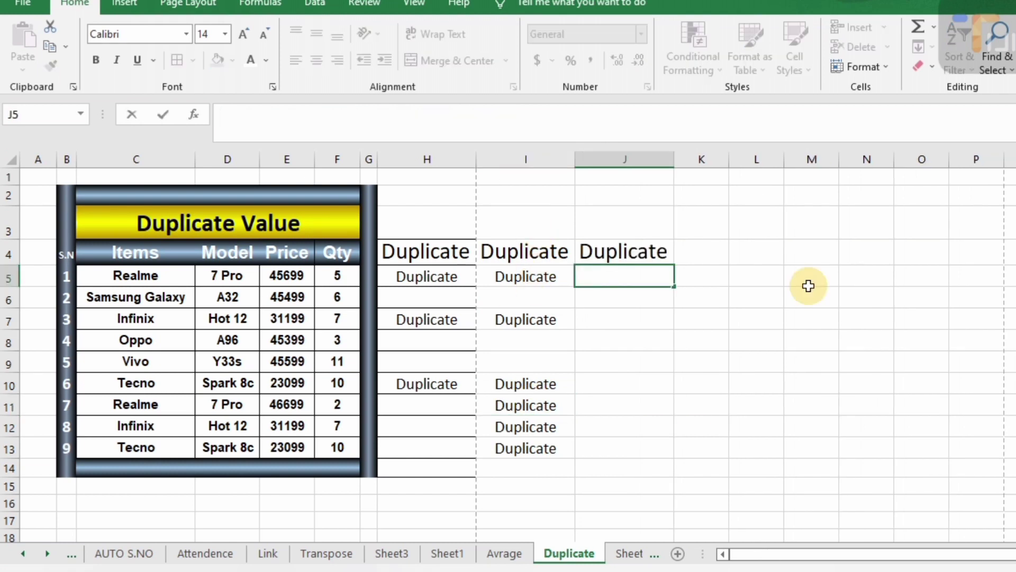
text(=)
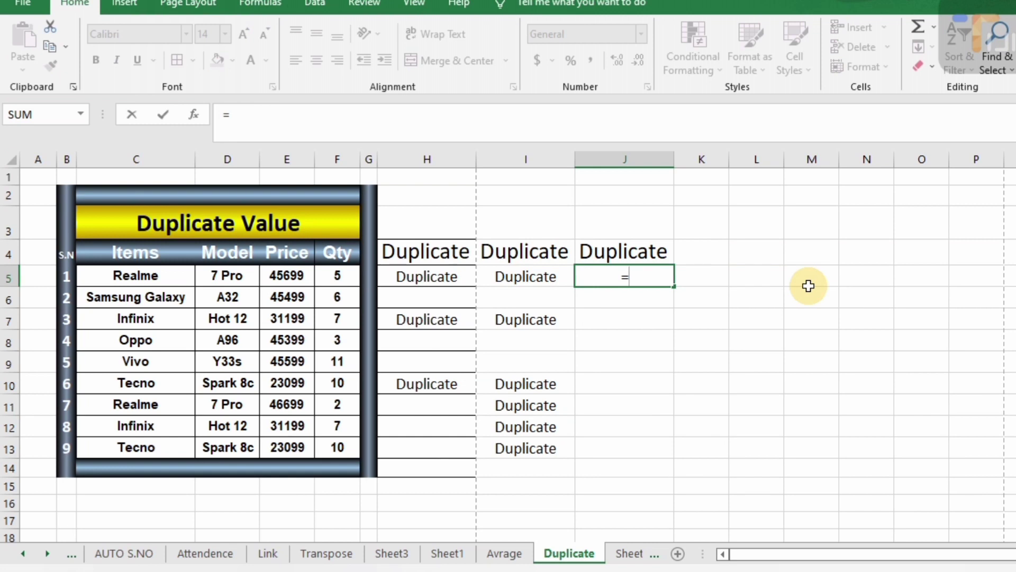
text(co)
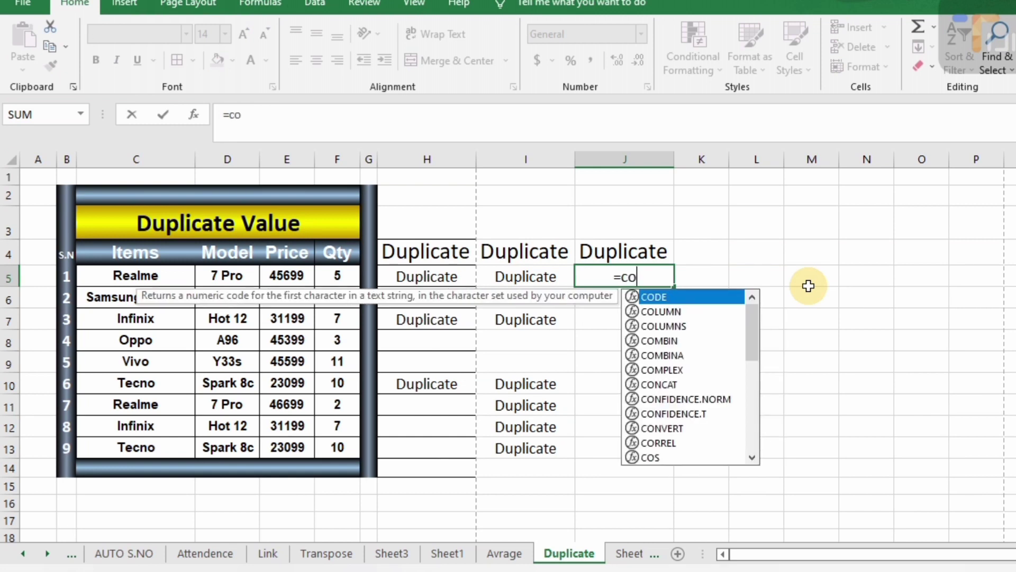
text(untifs)
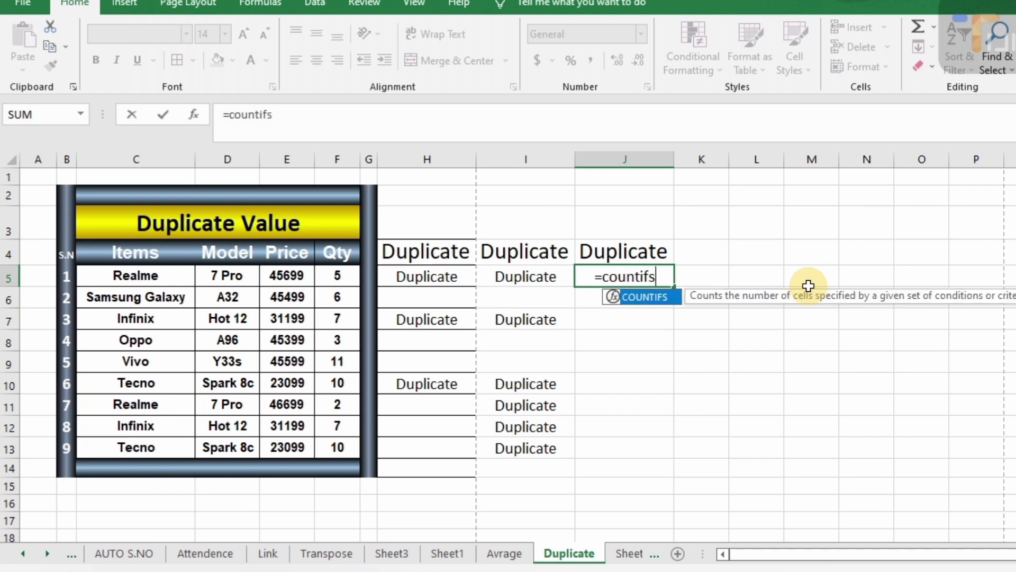
text(()
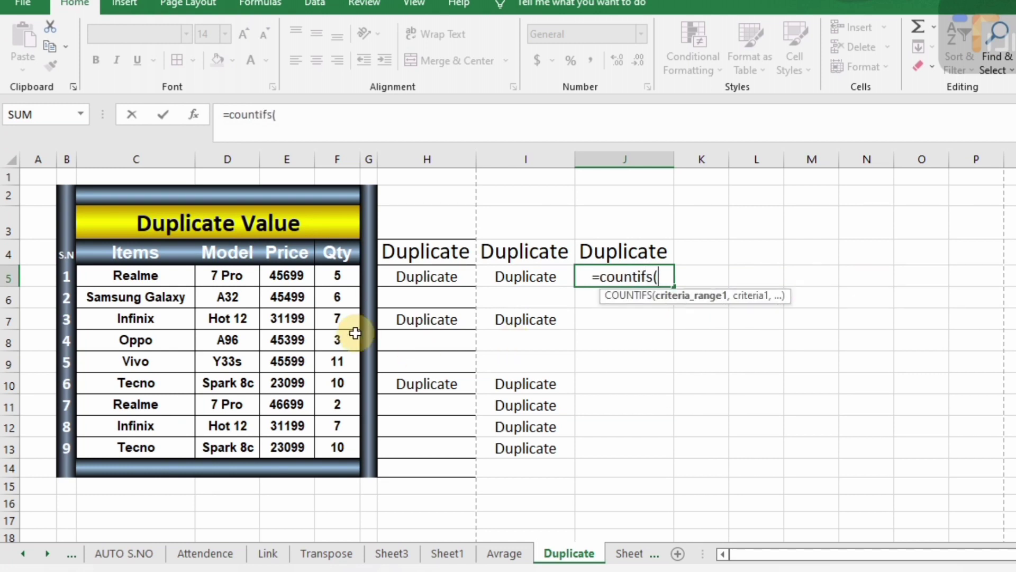
drag(137, 277, 143, 439)
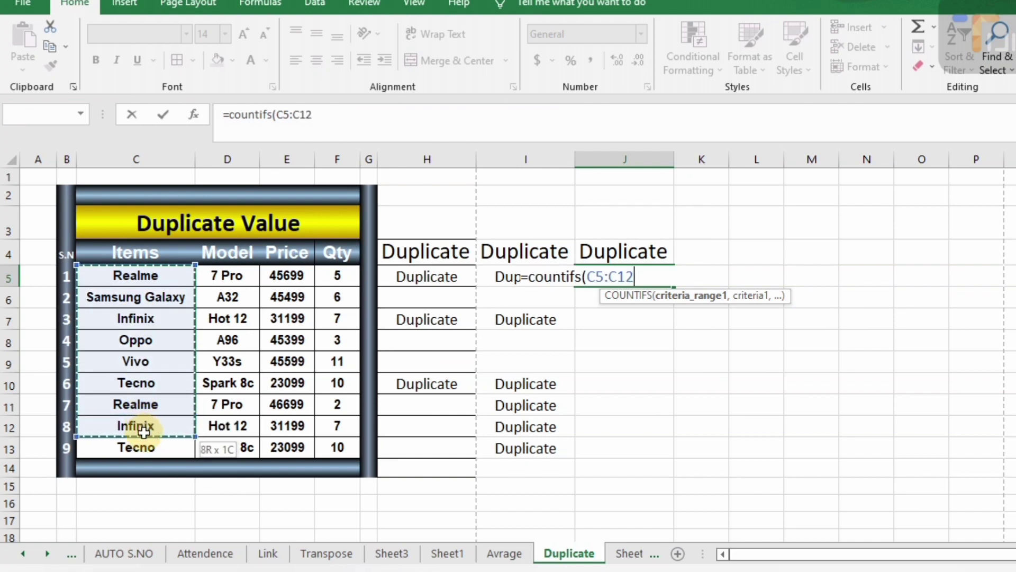
key(F4)
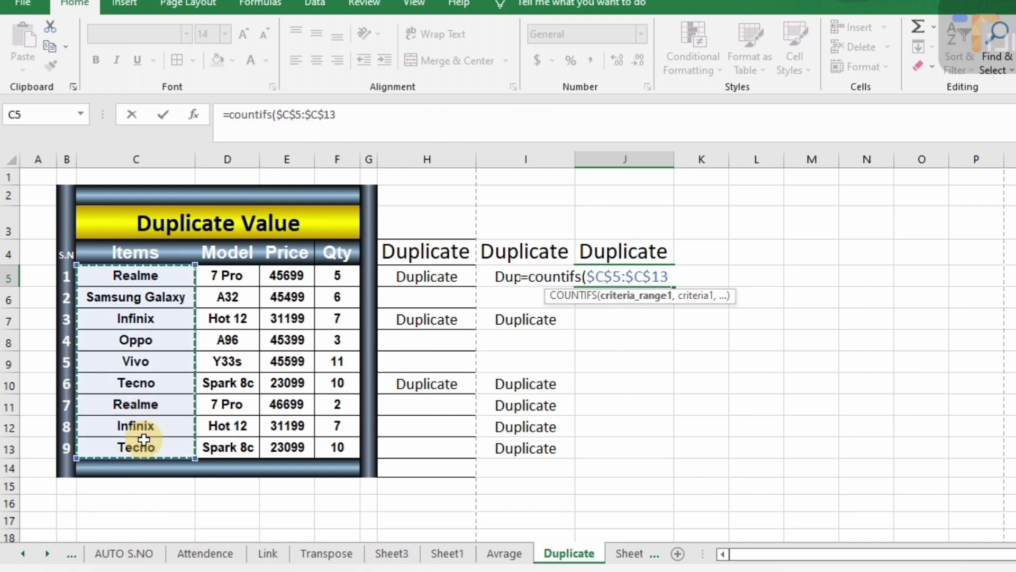
text(,)
click(117, 279)
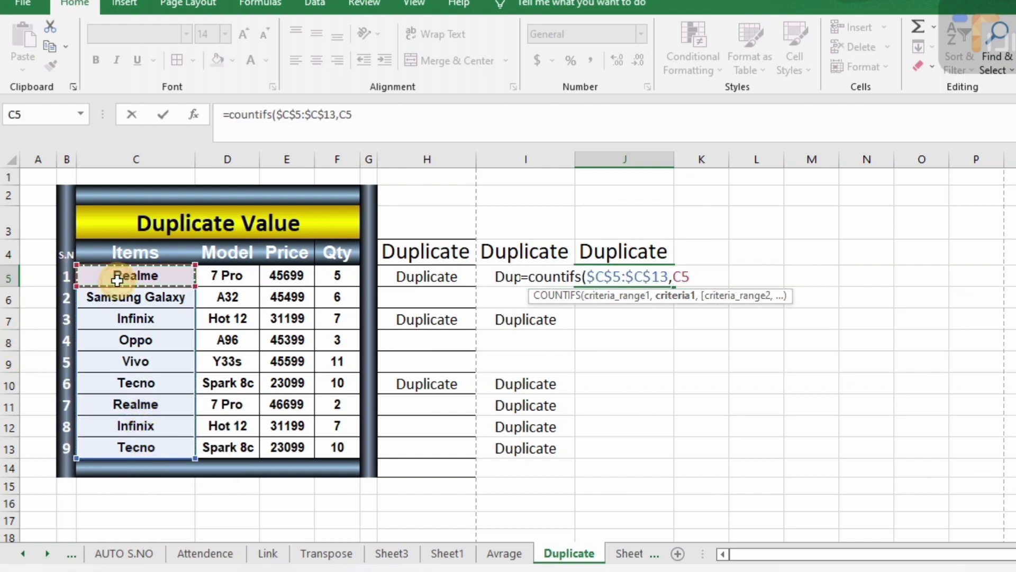
text(,)
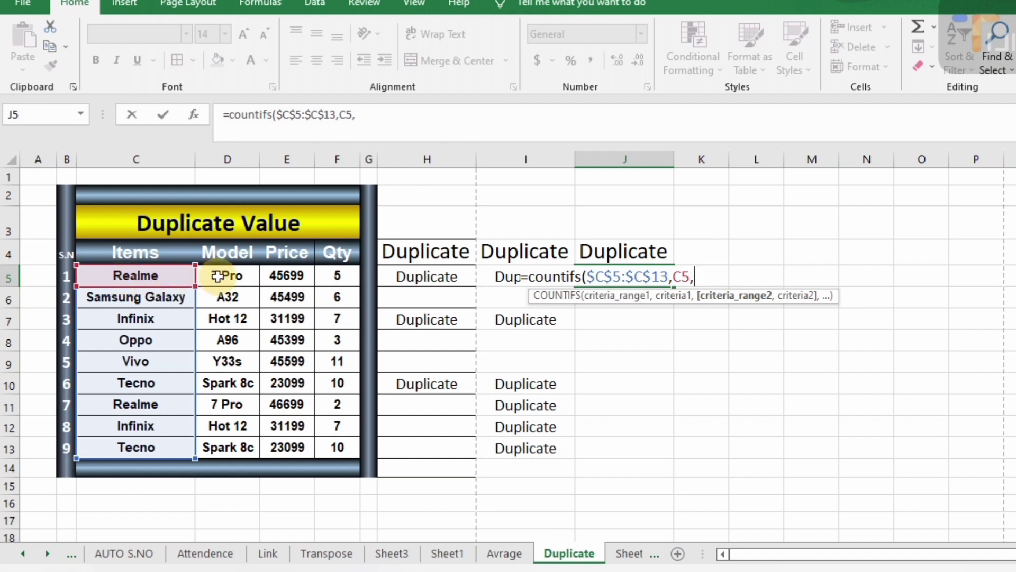
drag(217, 276, 252, 450)
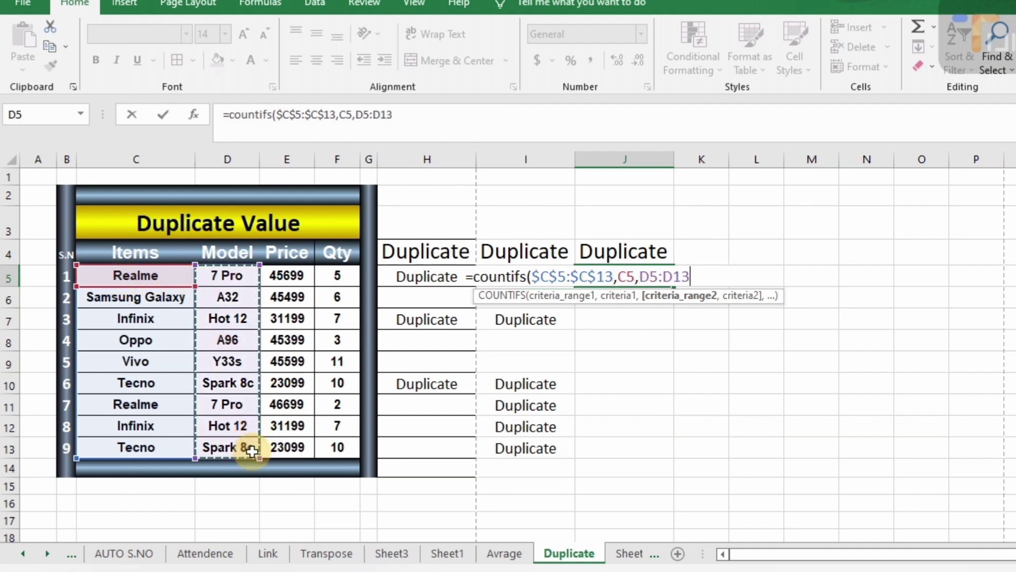
key(F4)
text($D$13,)
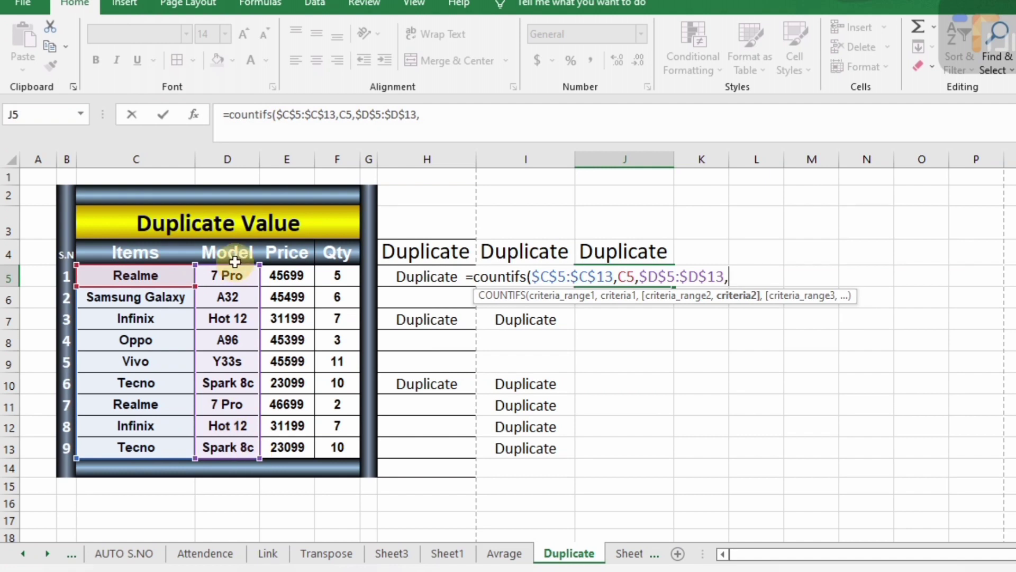
click(233, 273)
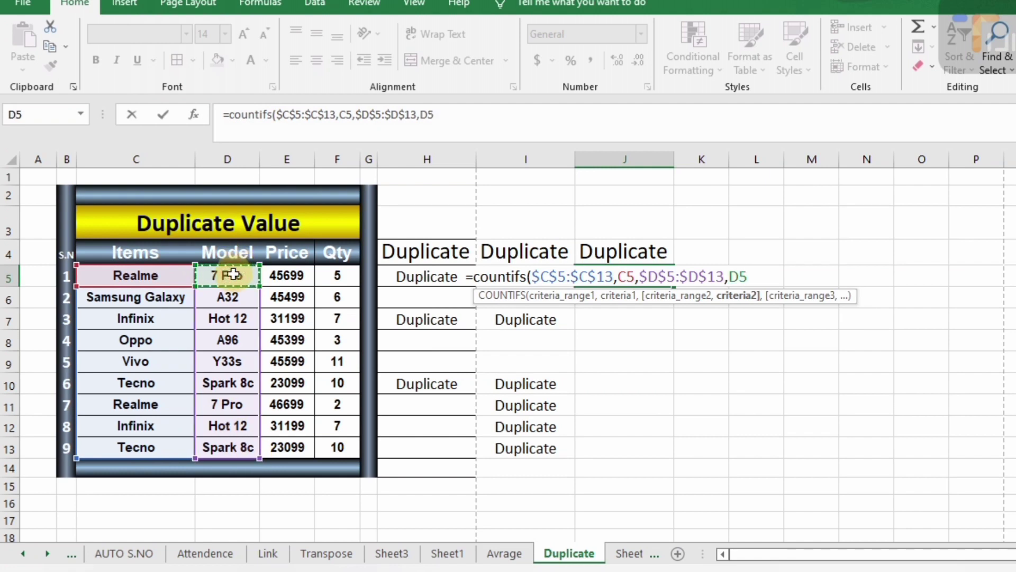
text(,)
Add Price $E$5:$E$13 matching E5 and Quantity $F$5:$F$13 matching F5, then close the formula.
drag(285, 275, 293, 439)
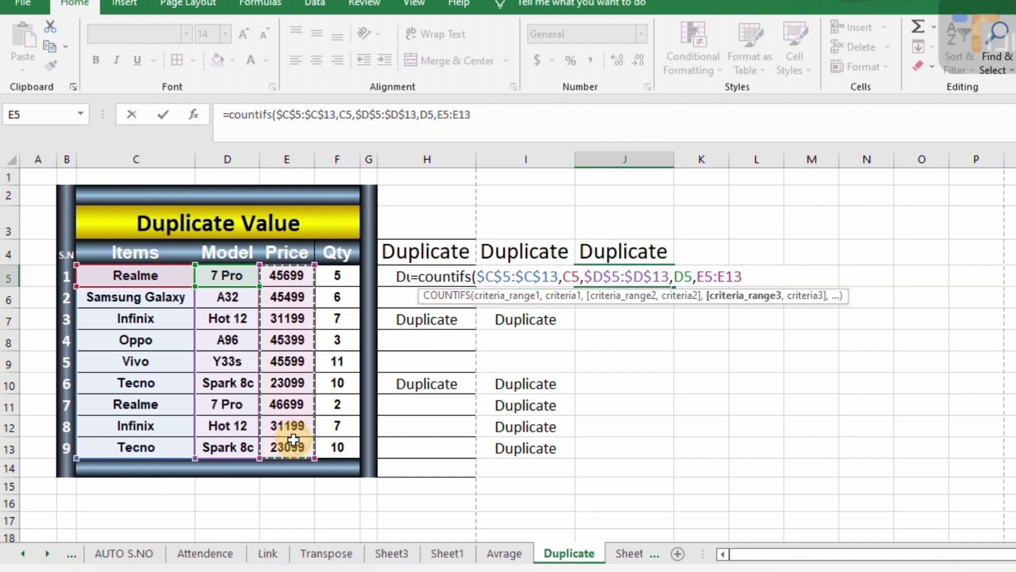
key(F4)
text($E$13,)
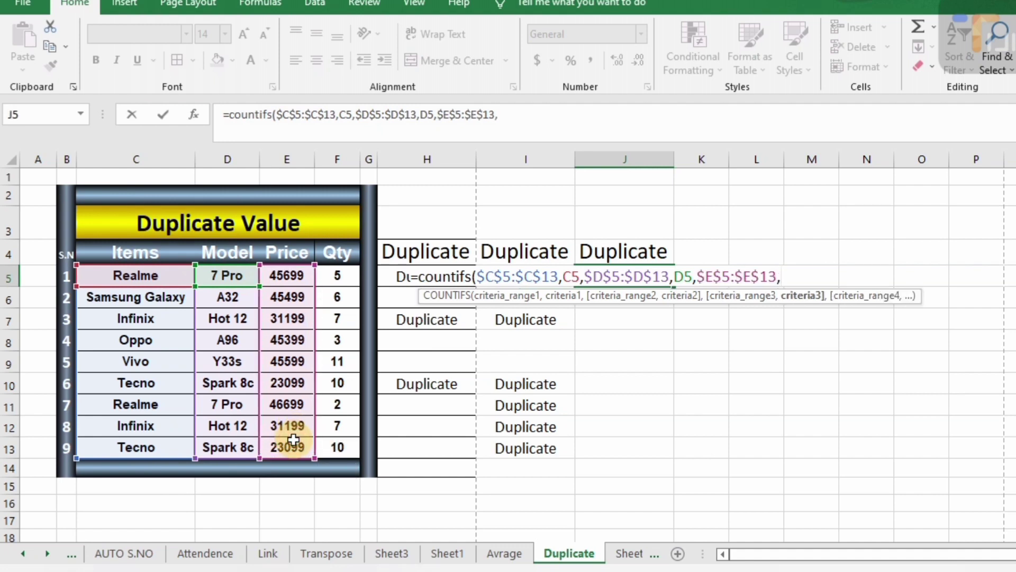
click(299, 273)
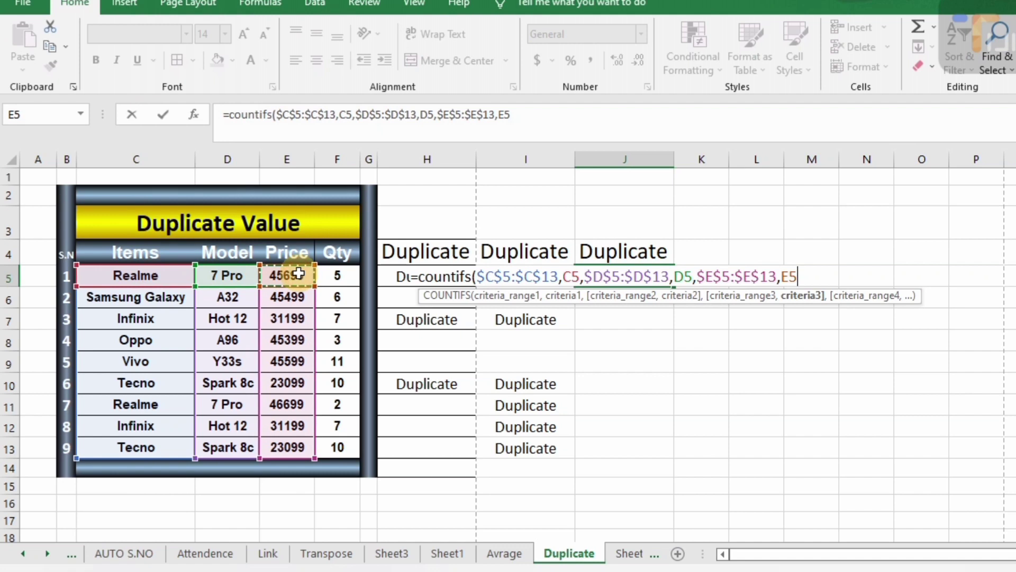
text(,)
drag(341, 273, 352, 449)
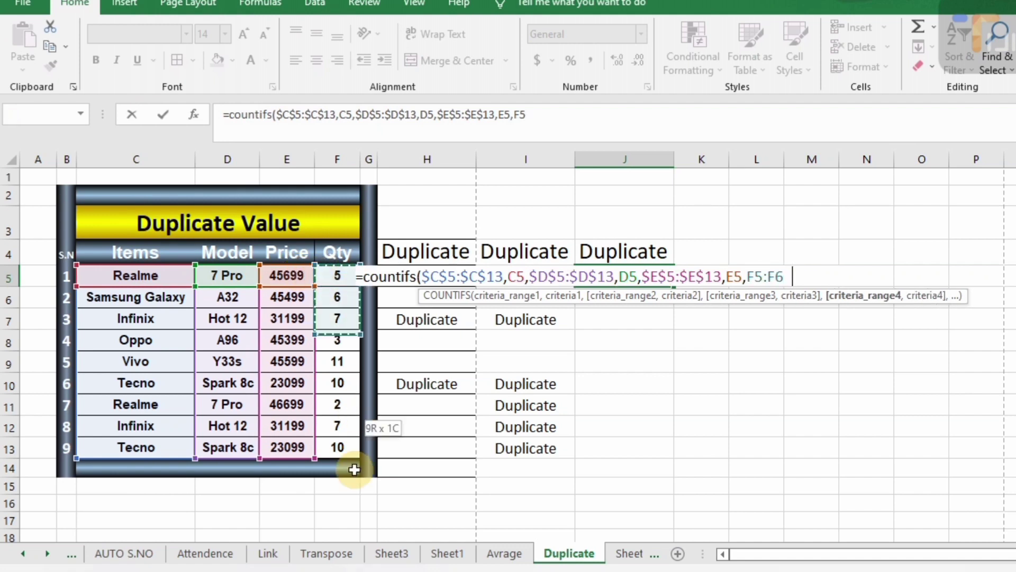
key(F4)
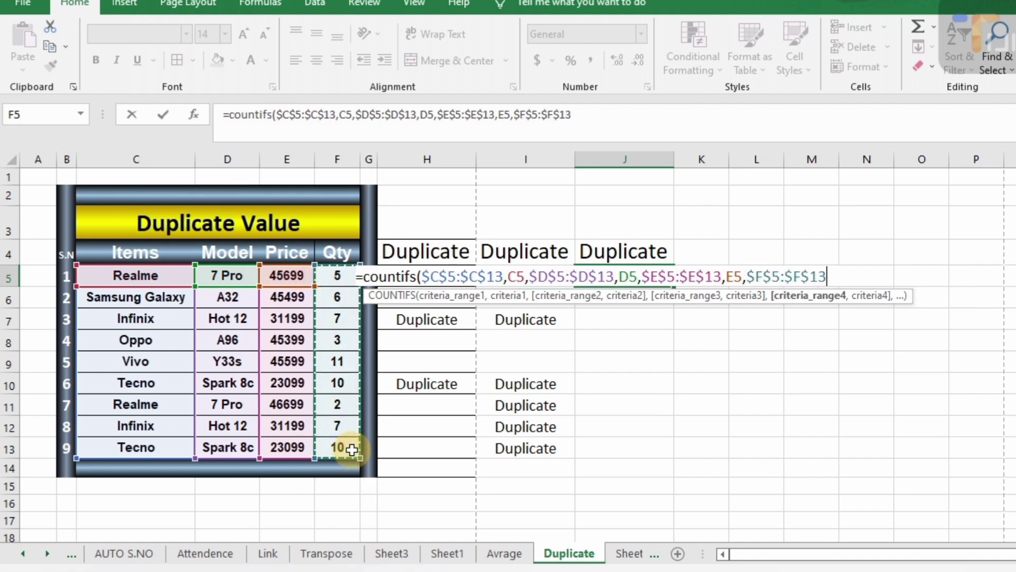
text(,)
click(337, 278)
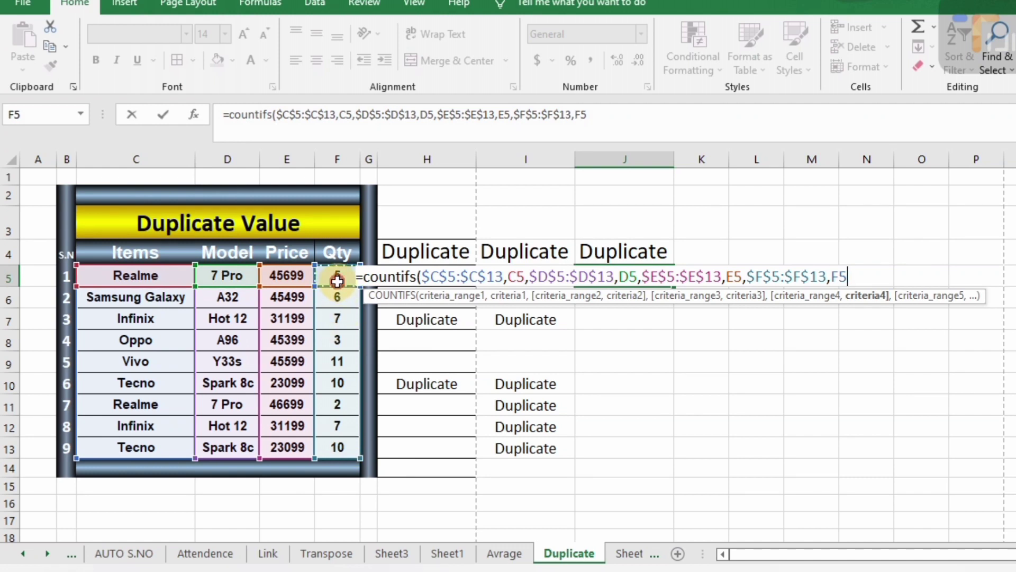
text())
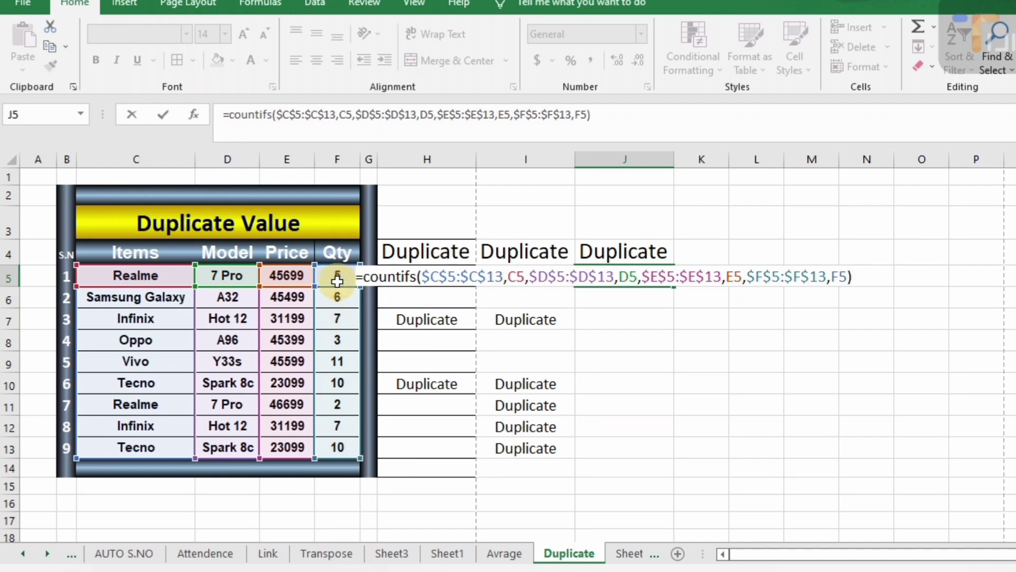
Wrap J5's COUNTIFS in IF(...>1,"Duplicate","Single") and enter it.
click(363, 276)
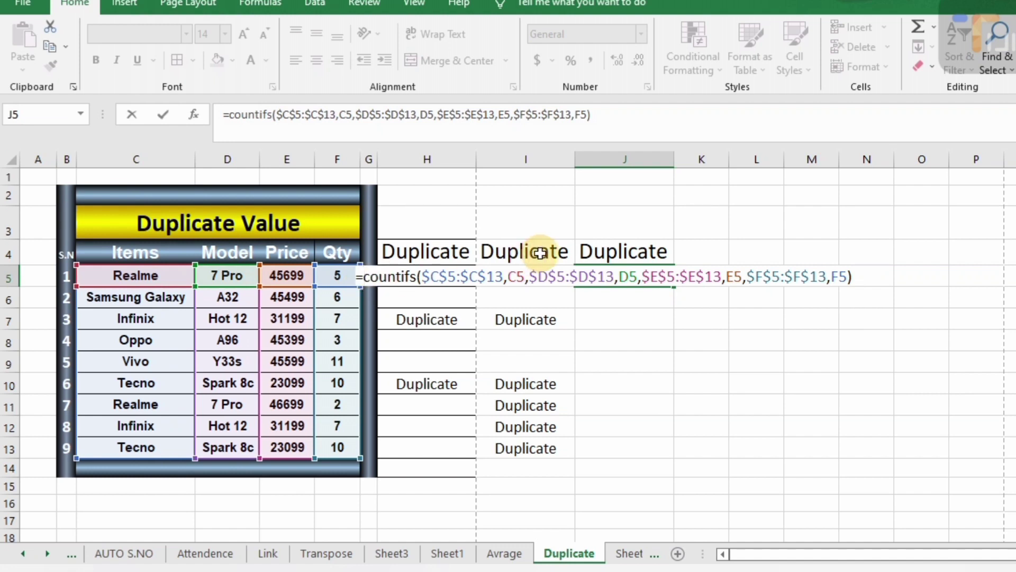
text(if)
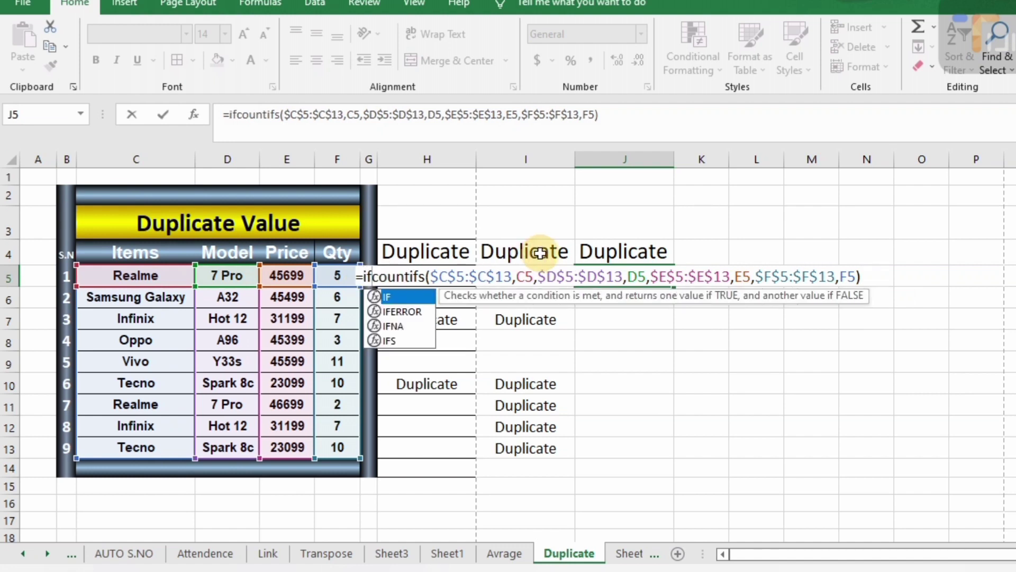
text(()
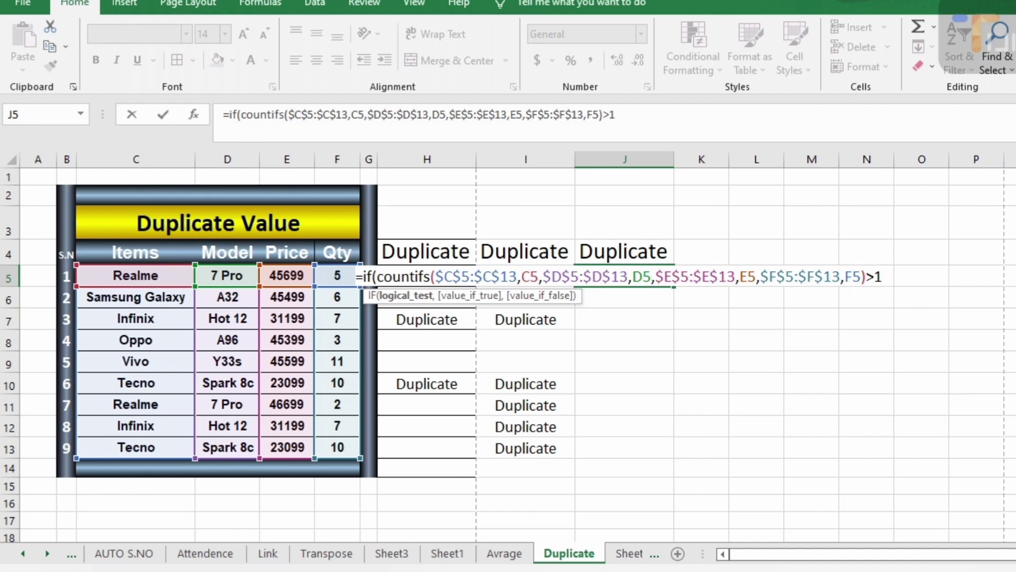
text(,)
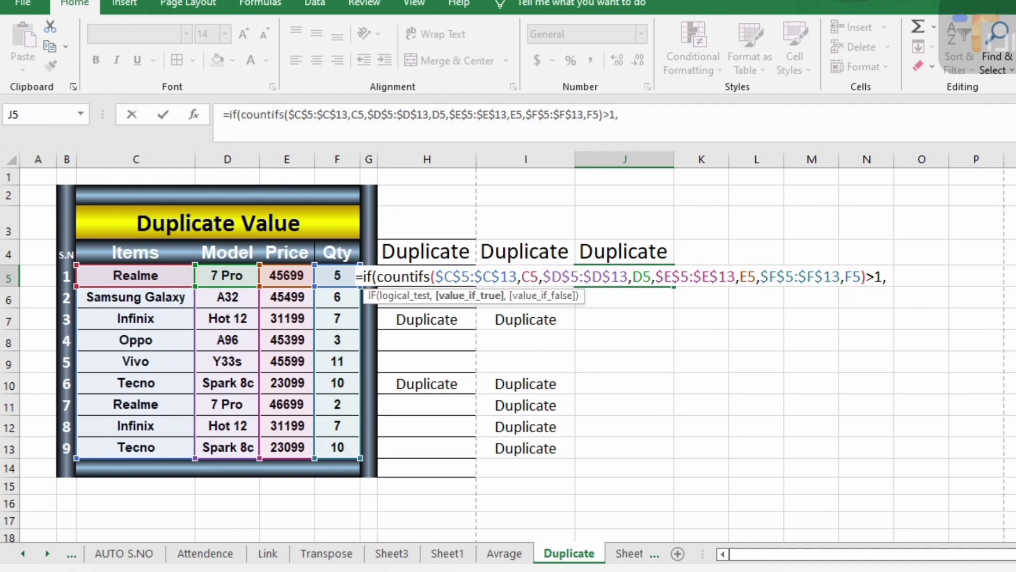
text(")
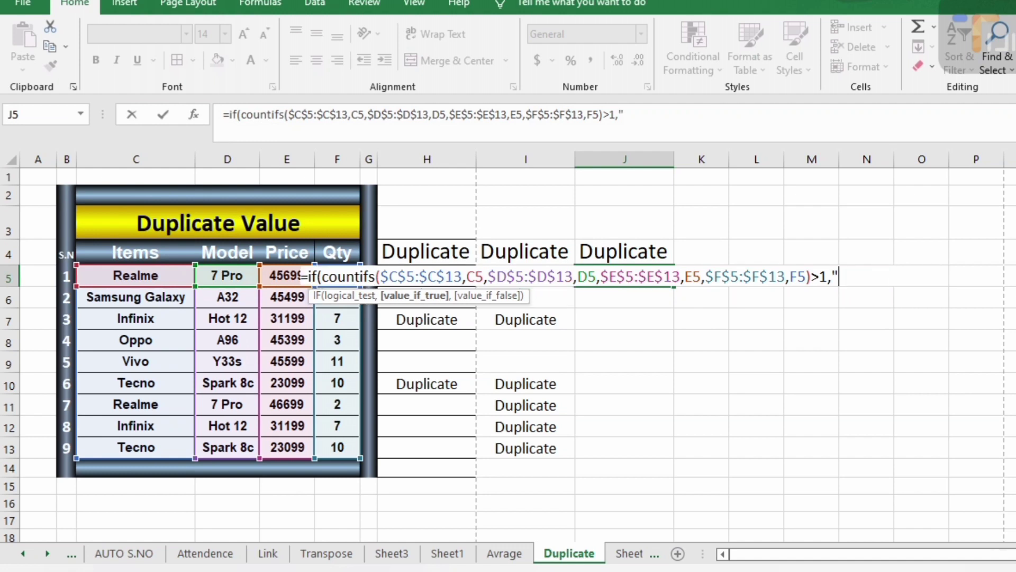
text(Duplicate")
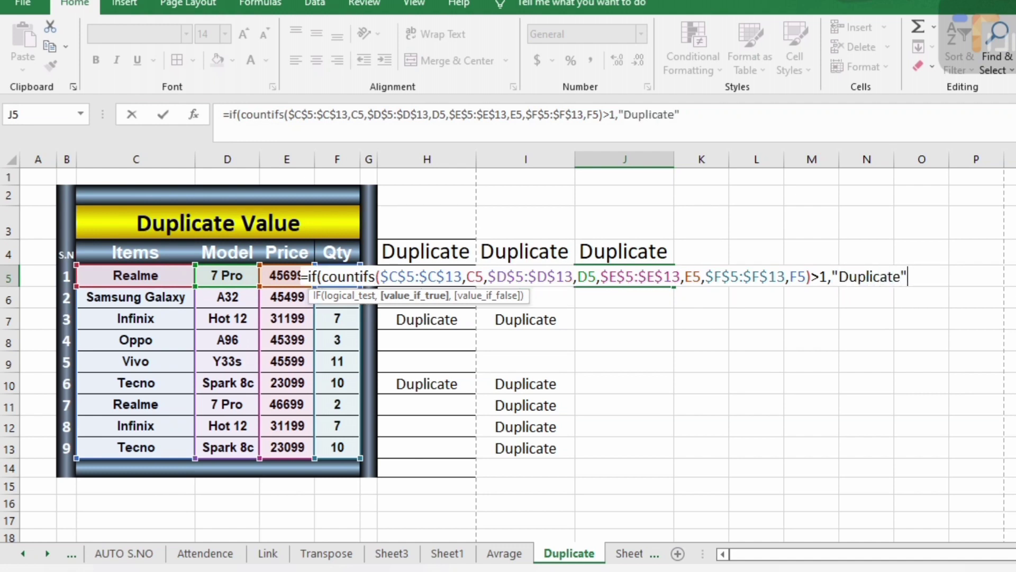
text(,")
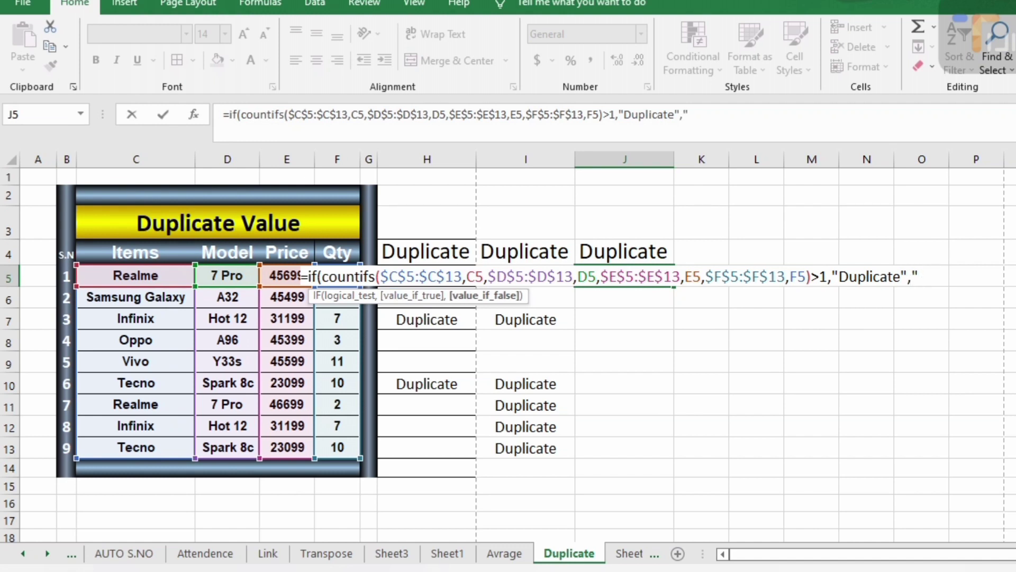
text(Single")
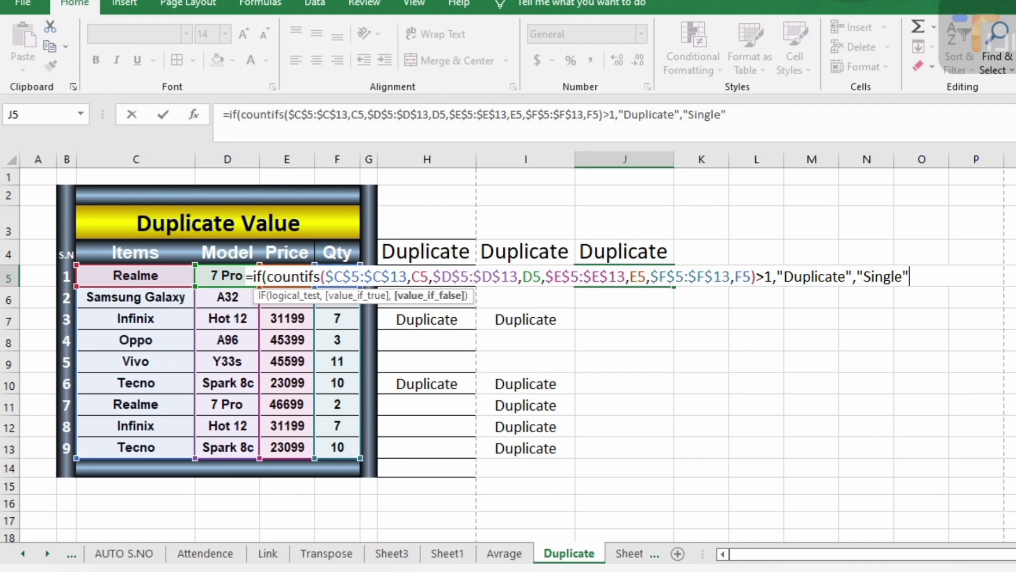
text())
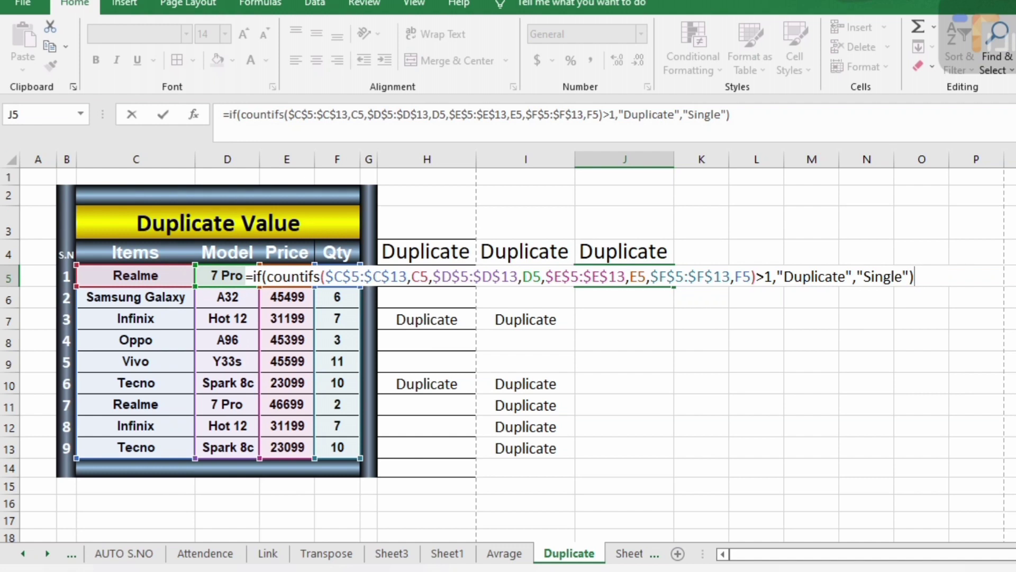
key(Return)
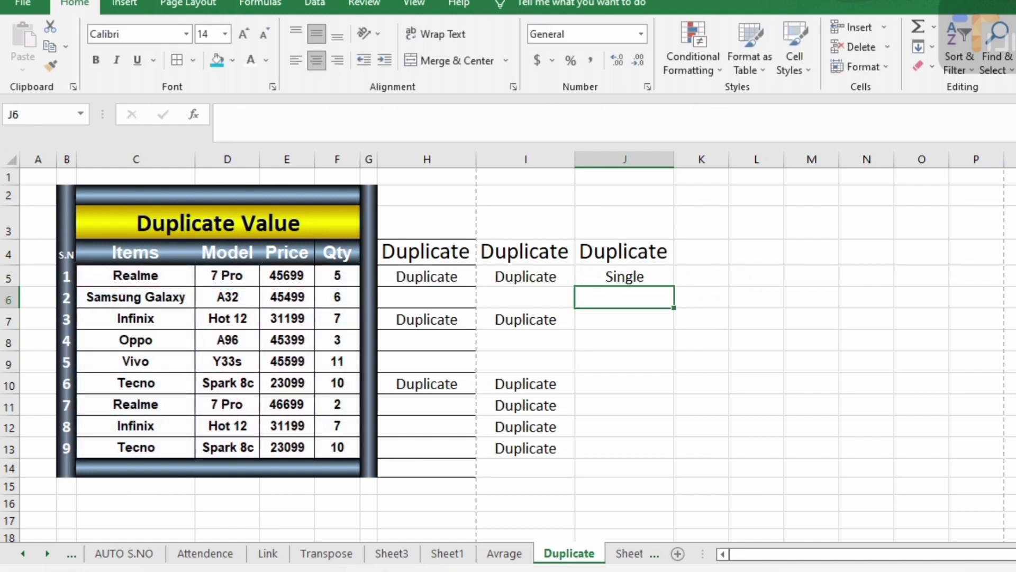
Fill J5's formula down to J14 and check the copy in J12.
click(657, 275)
drag(673, 286, 663, 473)
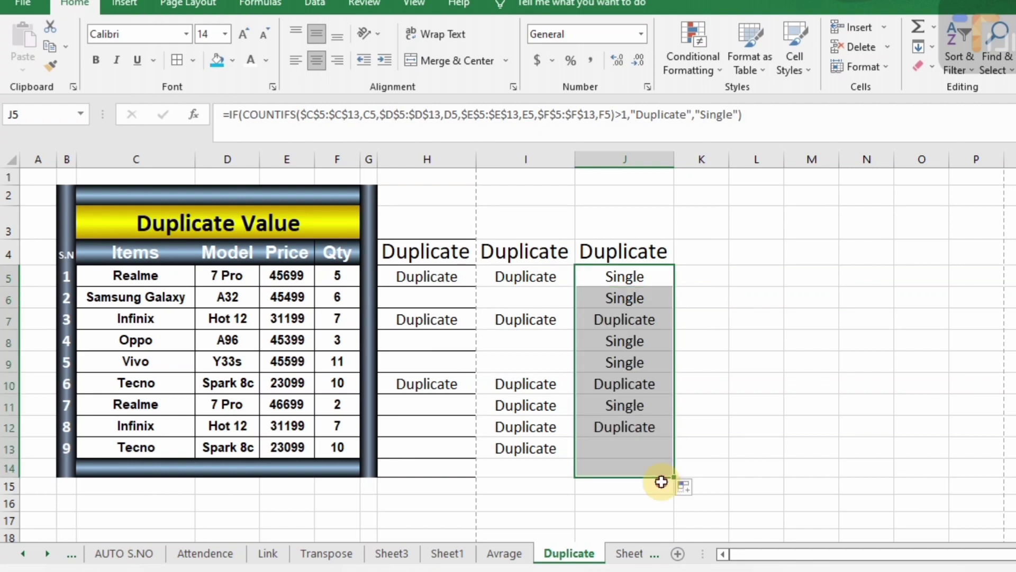
click(643, 426)
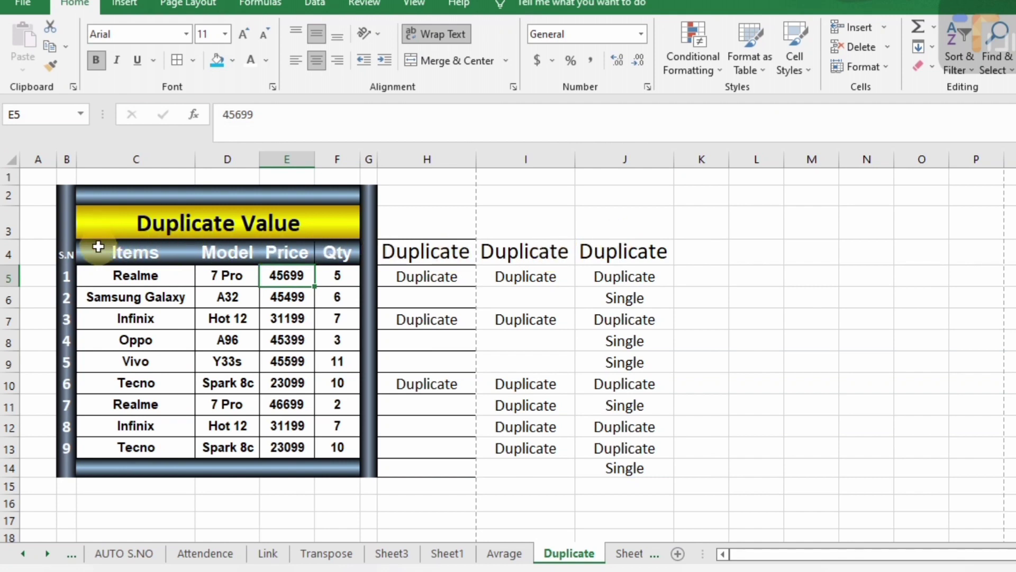
Turn on AutoFilter for the header row and filter column J to show only Single.
drag(98, 254, 614, 254)
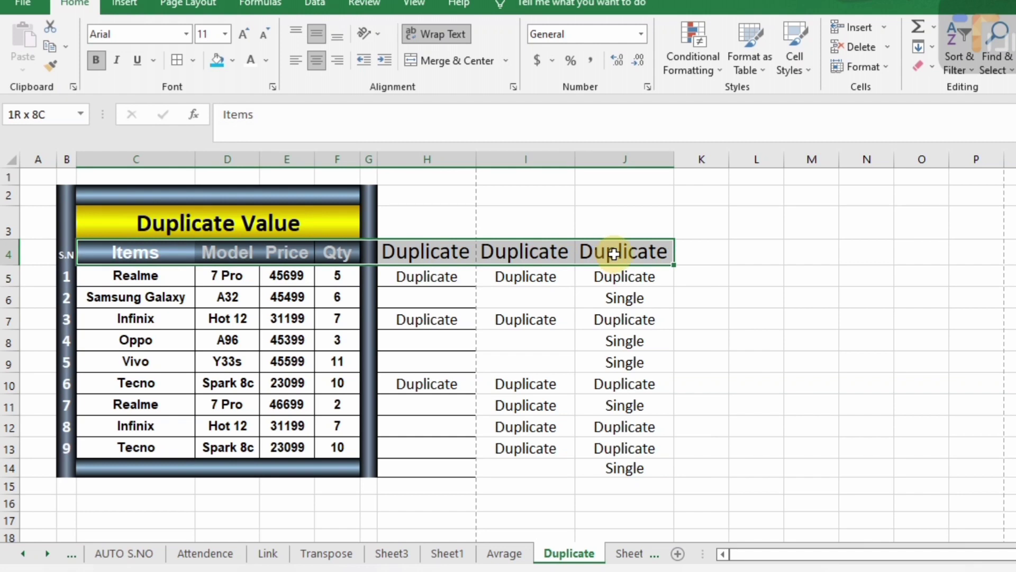
key(alt)
key(d)
key(f)
key(f)
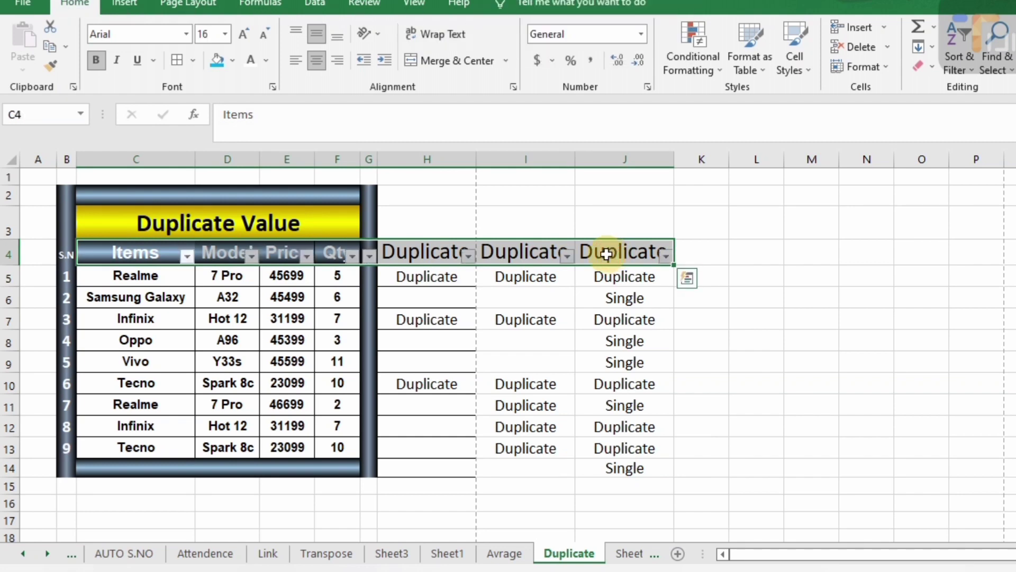
click(656, 274)
click(666, 256)
click(480, 399)
click(480, 430)
click(549, 557)
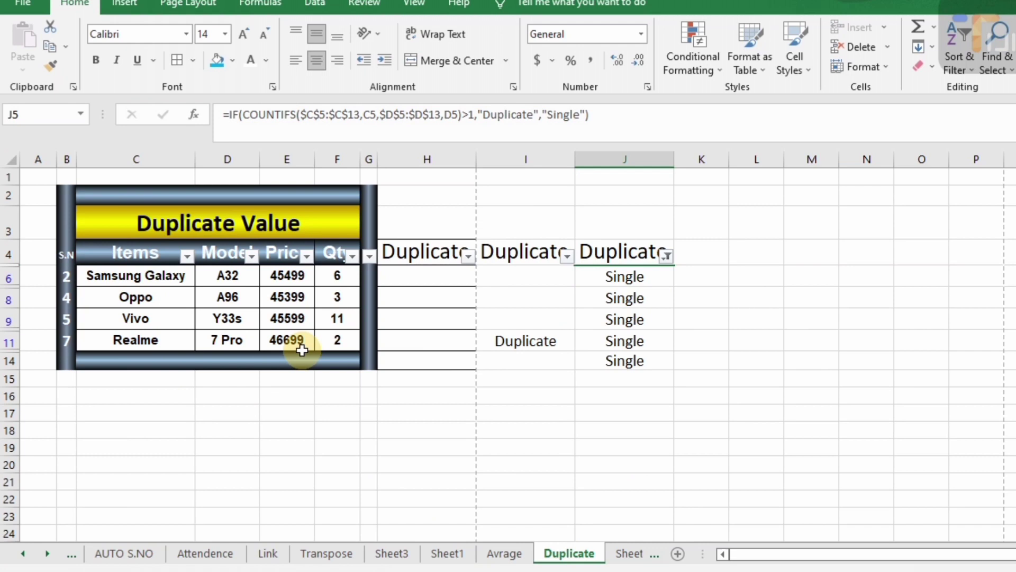
Copy the visible Single rows C6:F11 and paste them at L6, checking the pasted entries.
click(100, 280)
drag(100, 280, 326, 342)
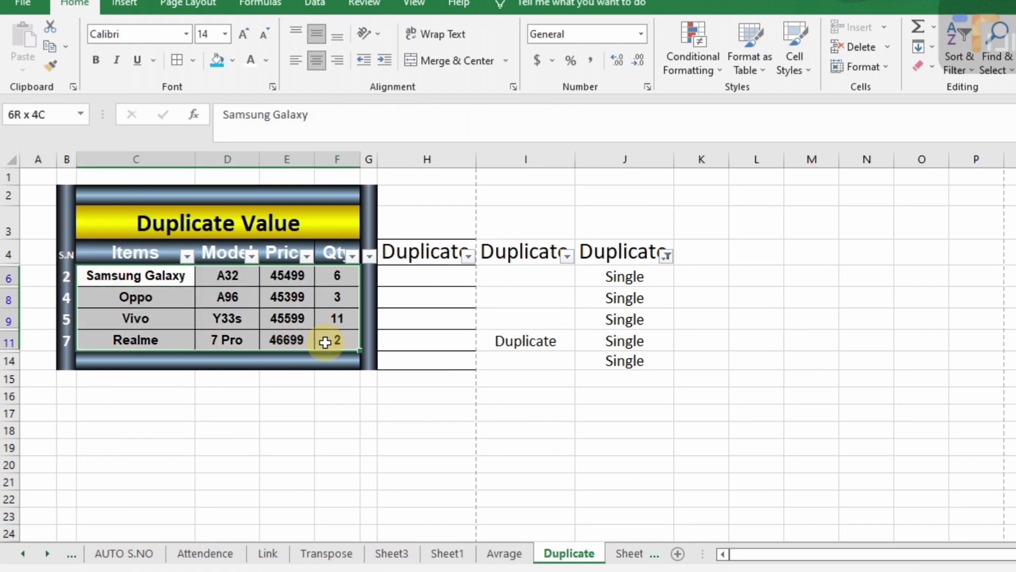
key(ctrl+c)
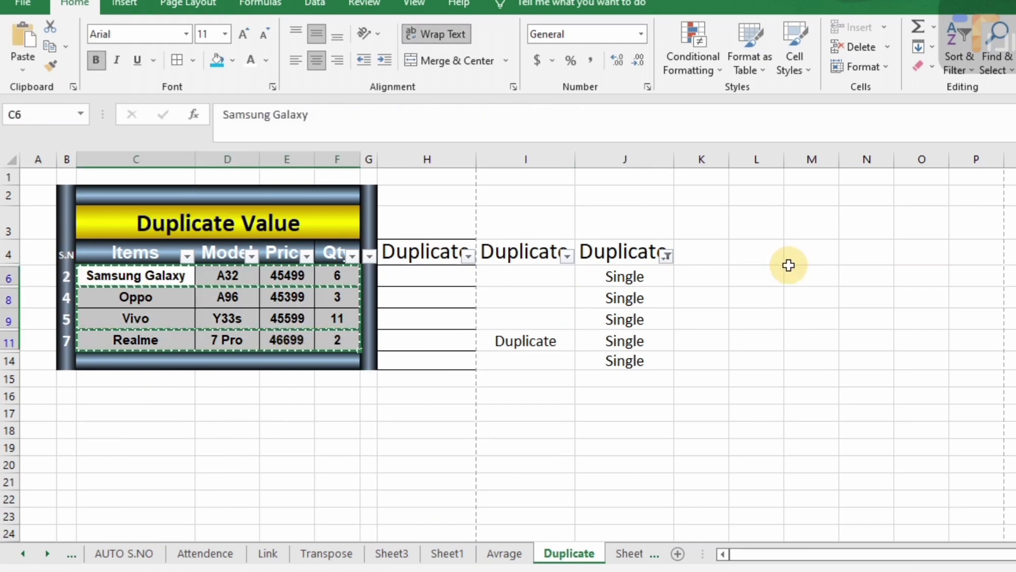
click(756, 280)
key(ctrl+v)
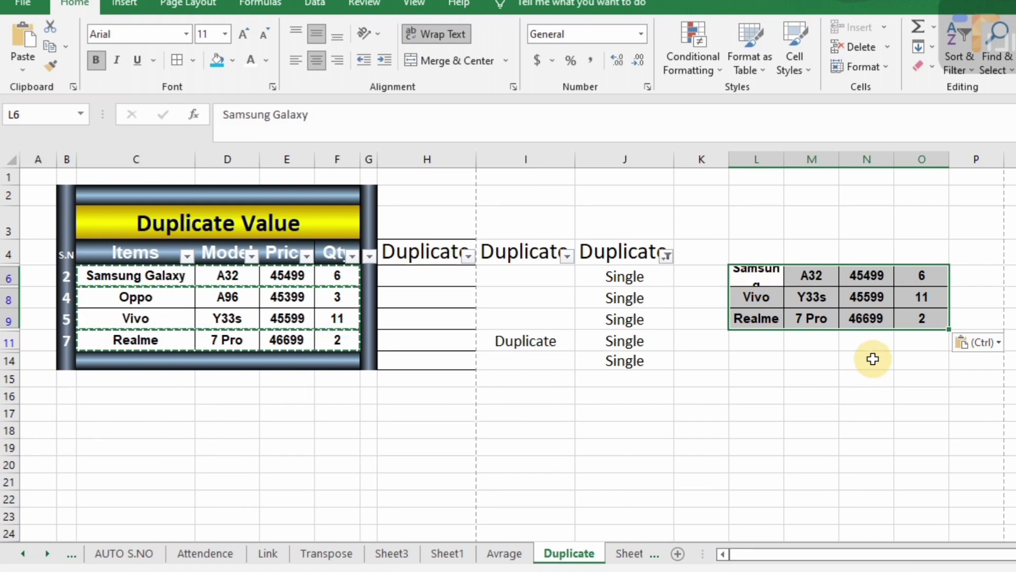
click(871, 360)
click(742, 283)
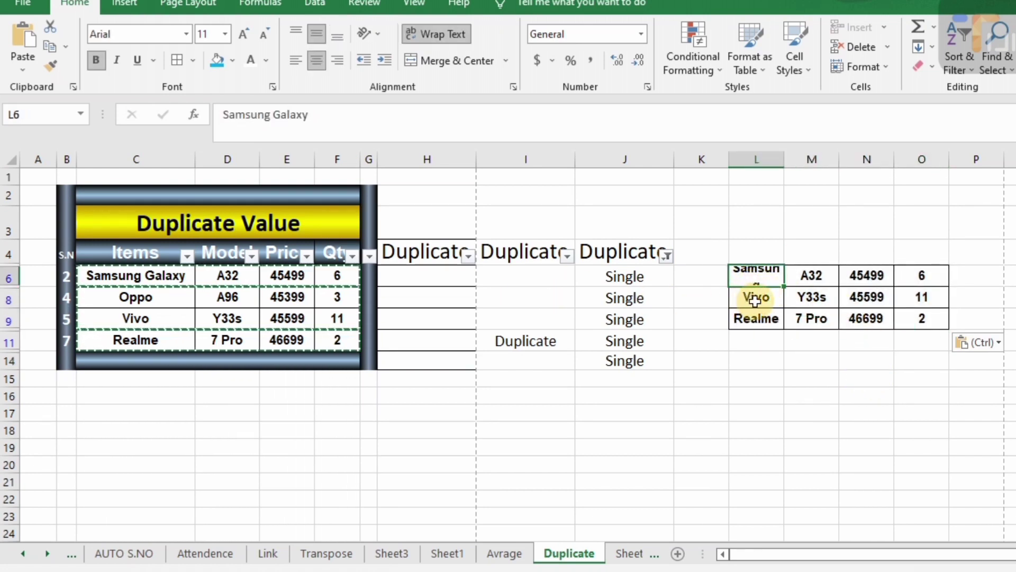
click(747, 296)
click(740, 269)
click(772, 315)
Undo the paste and the Single filter, then select the phone table I3:L16.
key(ctrl+z)
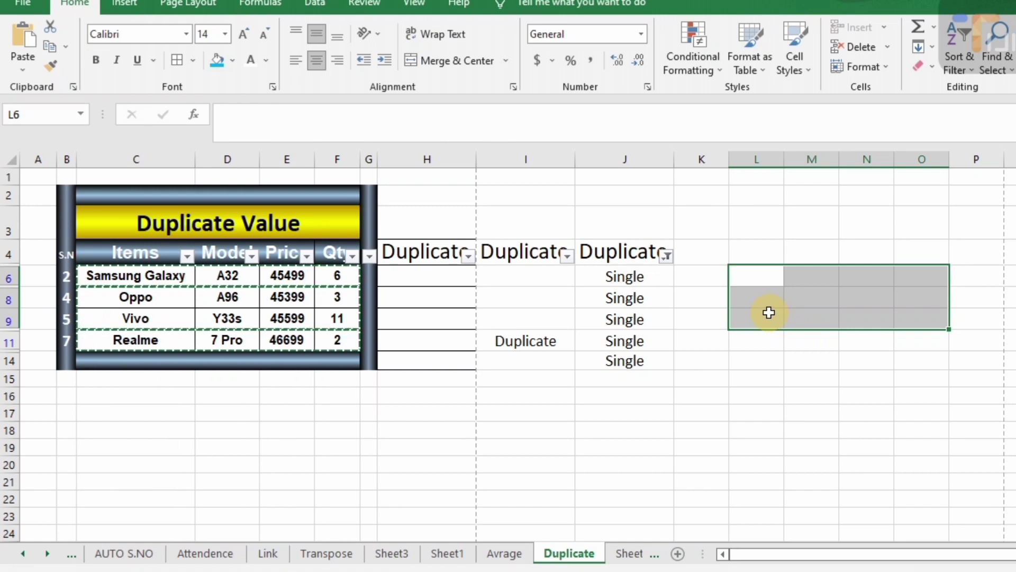
key(ctrl+z)
key(ctrl+z)
mouse_move(525, 223)
mouse_down()
mouse_move(585, 288)
mouse_move(827, 494)
mouse_move(833, 510)
mouse_up()
Create a formula-based conditional formatting rule =MATCH(I3,$C$5:$C$14).
click(699, 58)
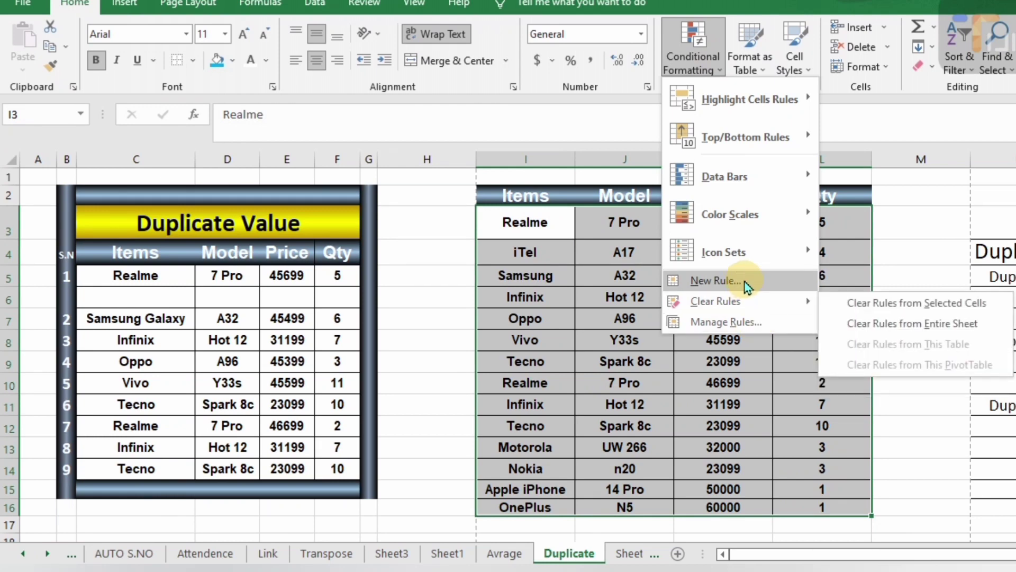
click(720, 280)
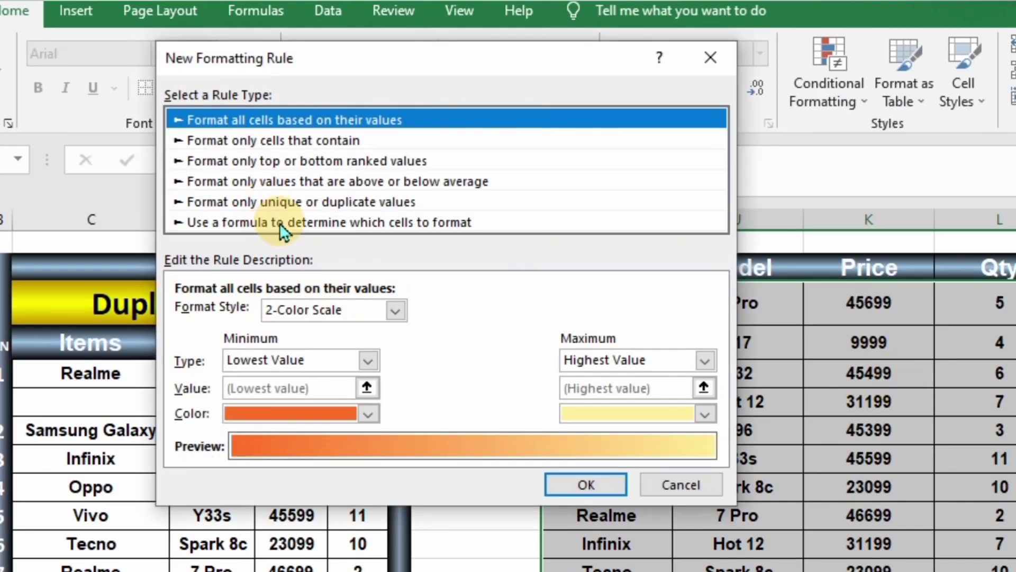
click(279, 223)
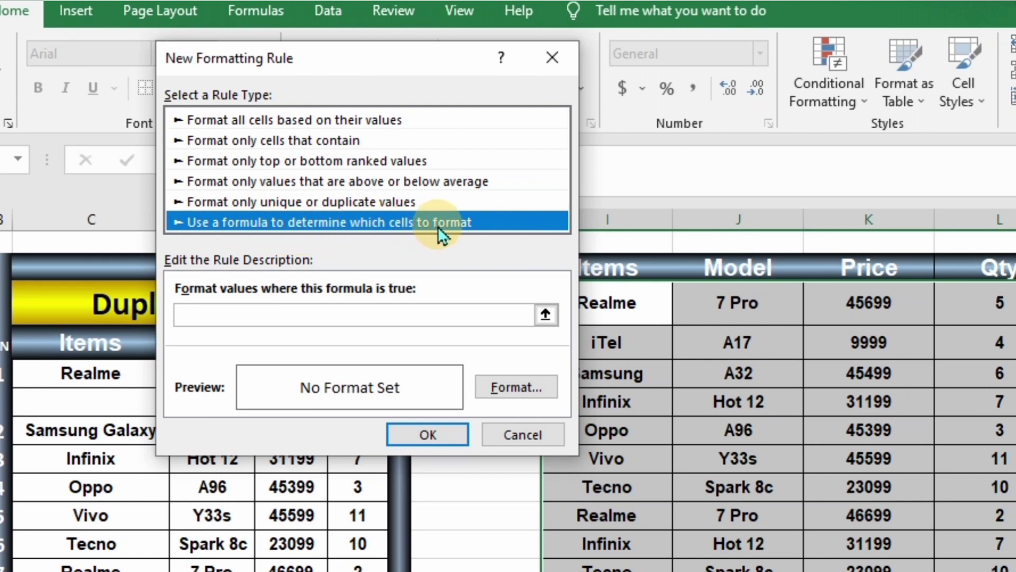
click(449, 314)
text(=Match()
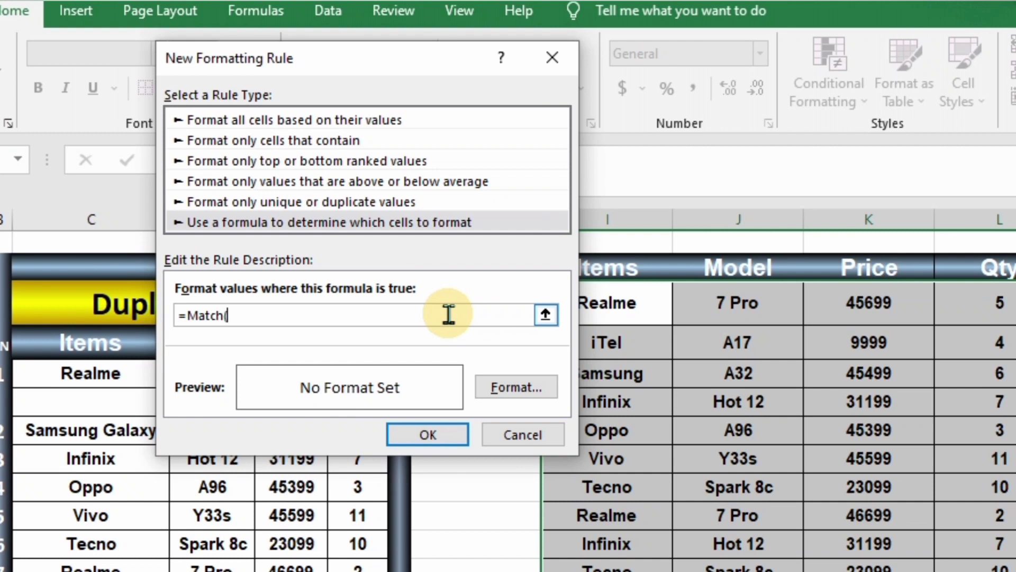
click(617, 301)
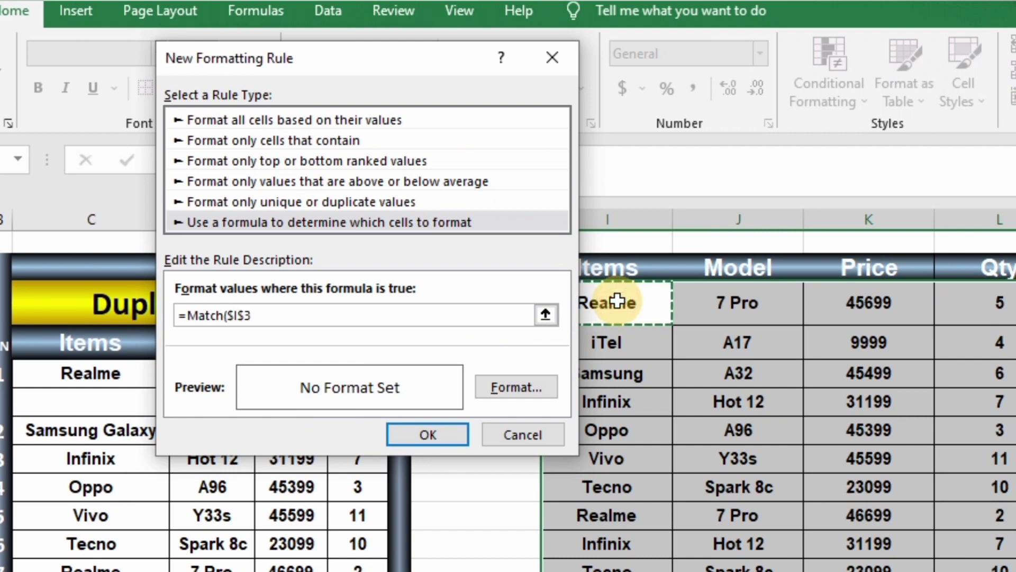
key(F4)
key(F4)
key(F4)
text(,)
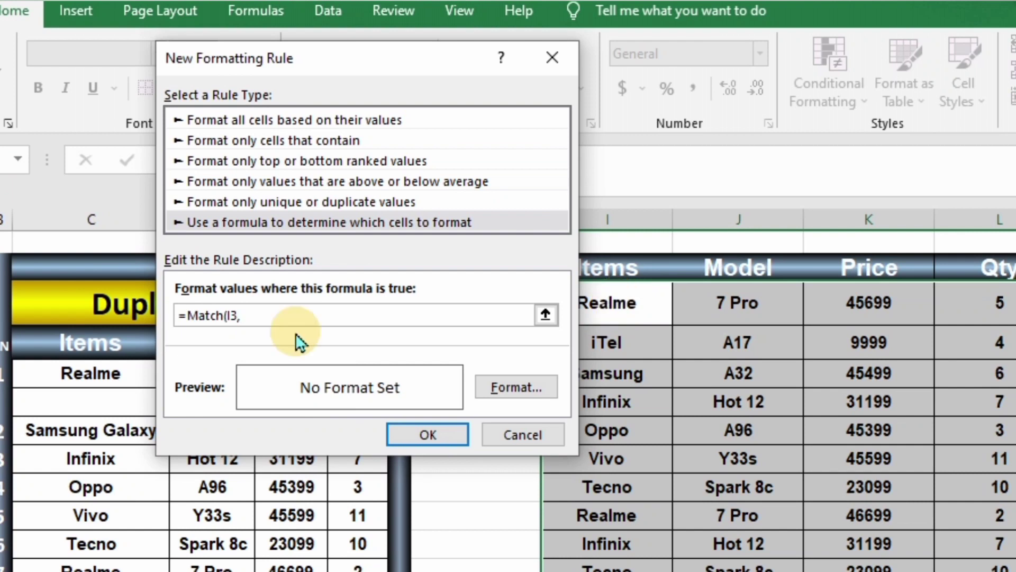
drag(71, 380, 87, 571)
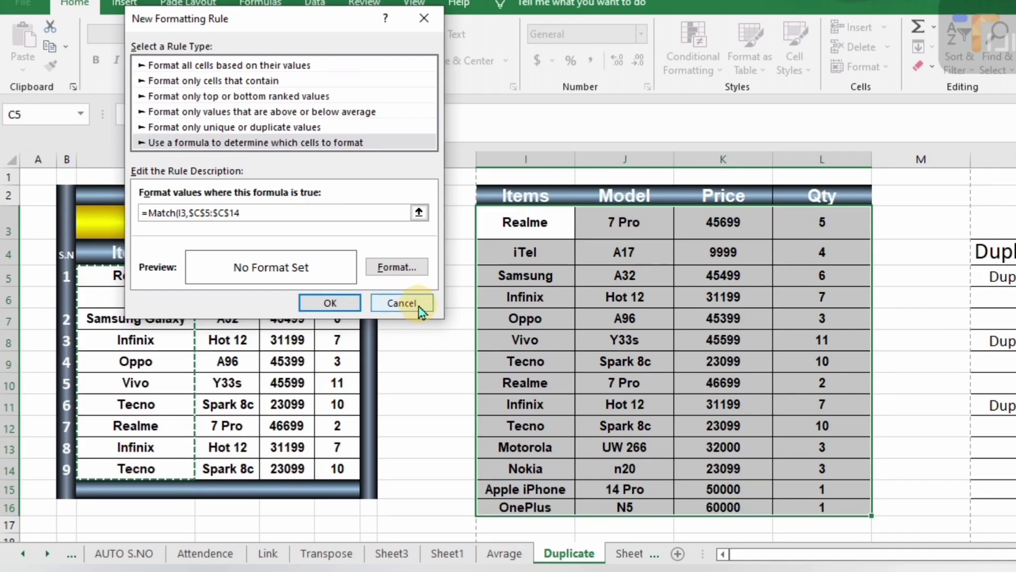
Give the rule a yellow fill and apply it.
click(405, 268)
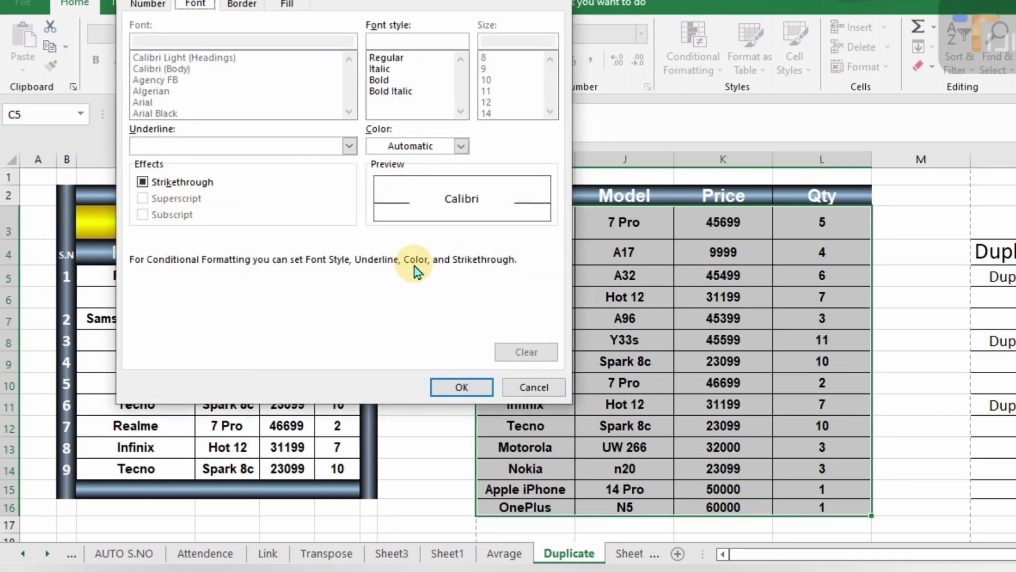
click(288, 6)
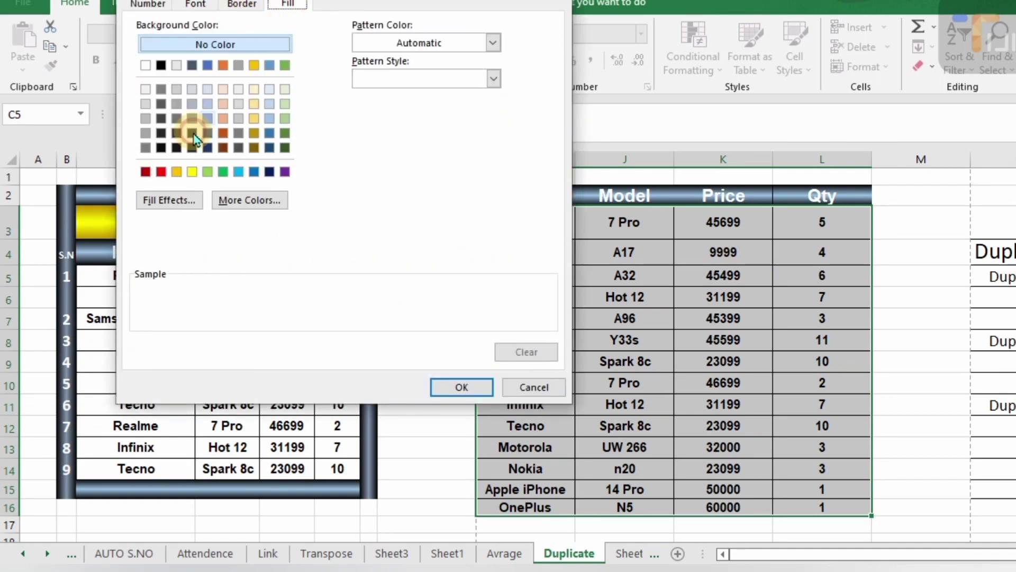
click(192, 172)
click(461, 387)
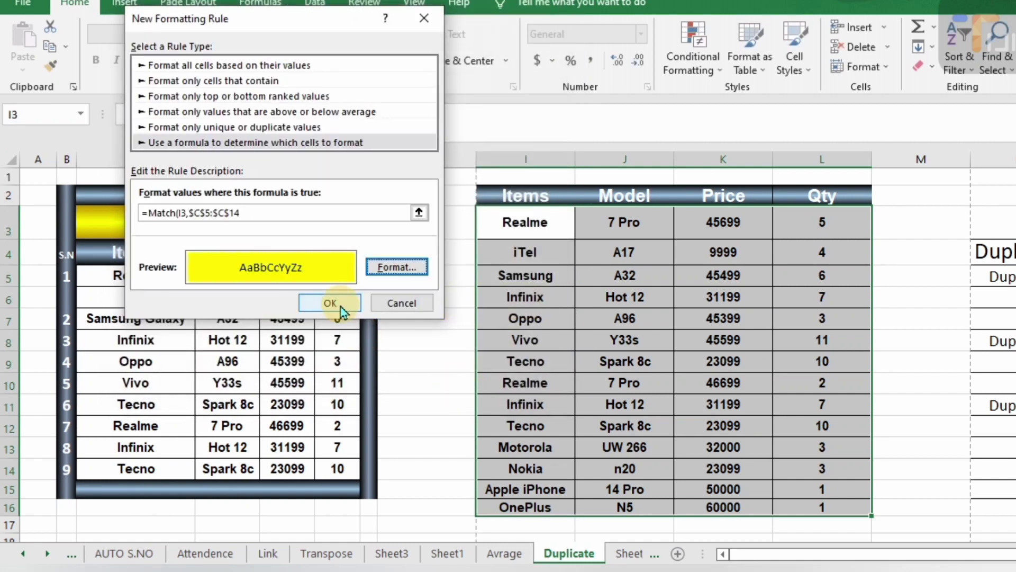
click(332, 303)
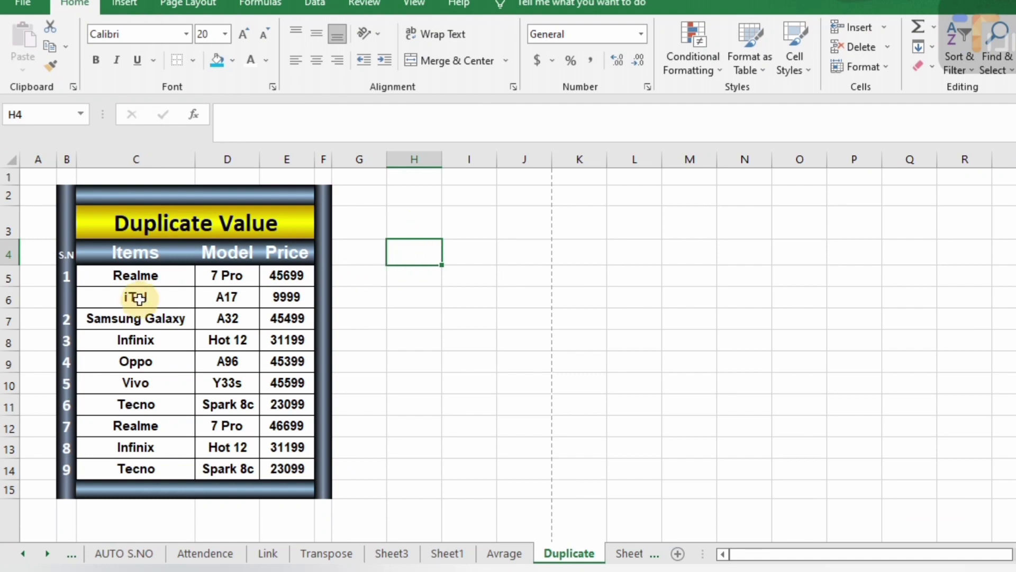
Select the Duplicate Value table's data cells from C5 and switch to the Data tab.
mouse_move(127, 275)
mouse_down()
mouse_move(322, 432)
mouse_move(294, 468)
mouse_up()
click(314, 4)
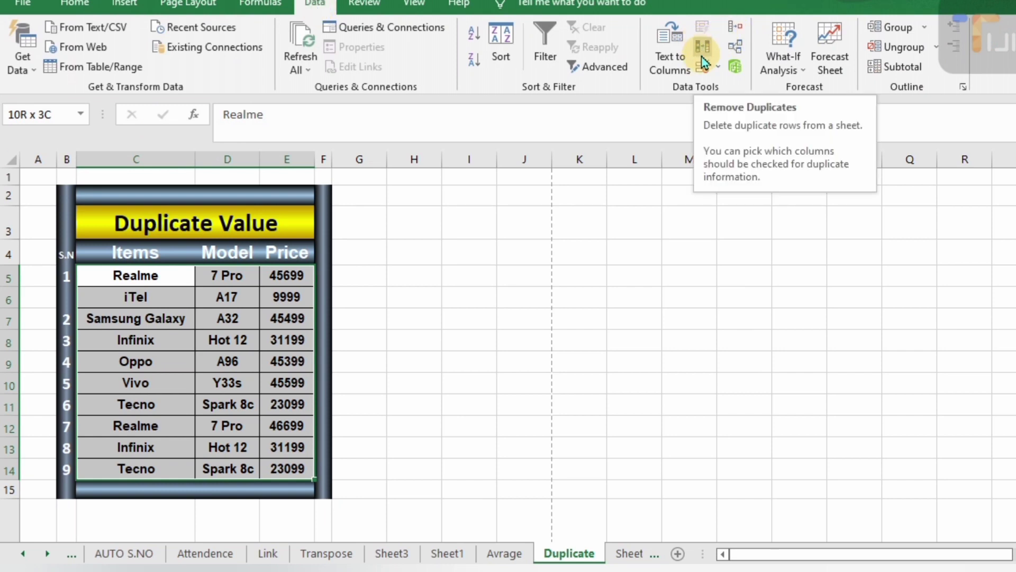
Run Remove Duplicates comparing only Items, unticking Model and Price, and dismiss the summary.
click(703, 50)
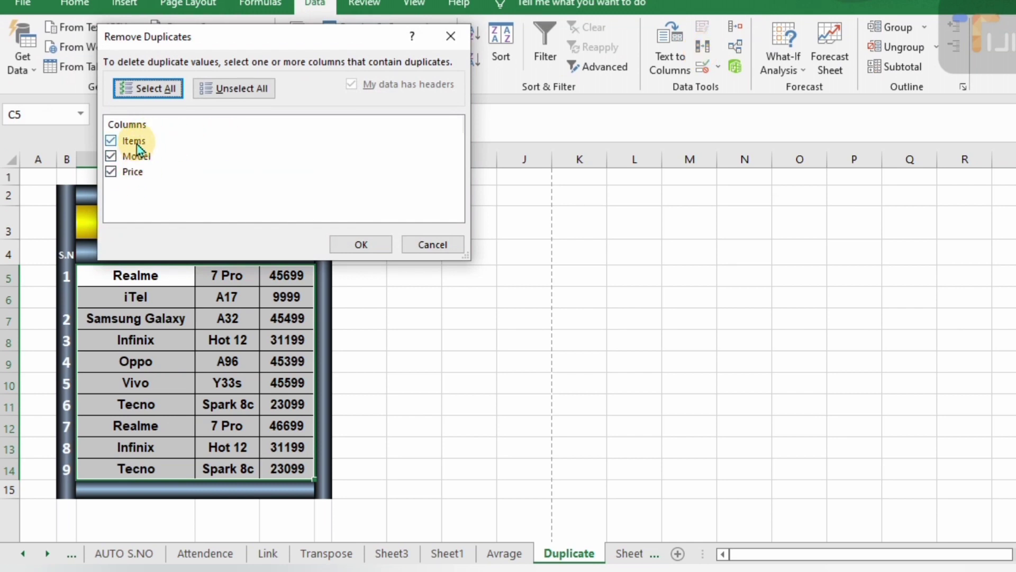
click(111, 155)
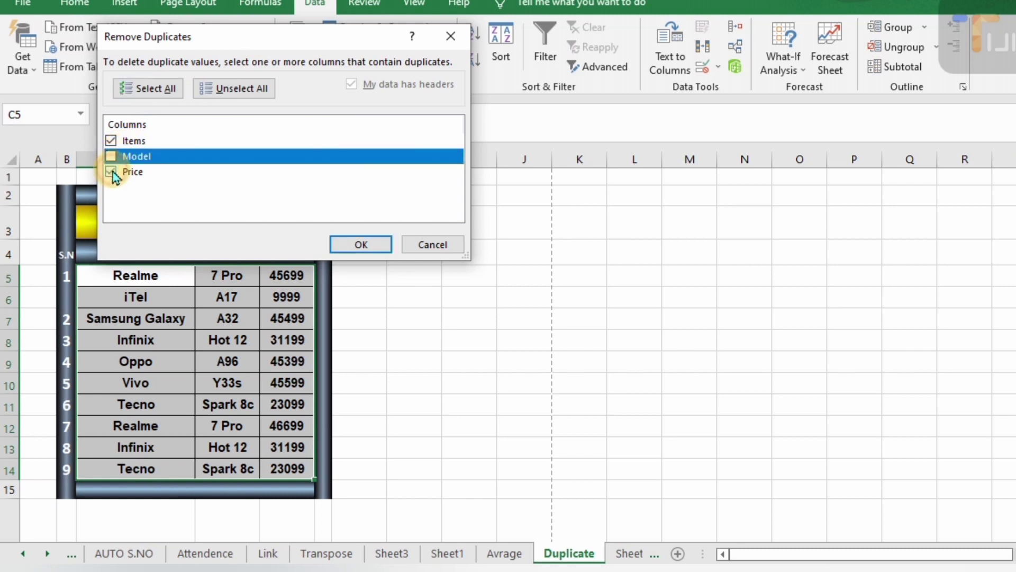
click(111, 172)
click(350, 245)
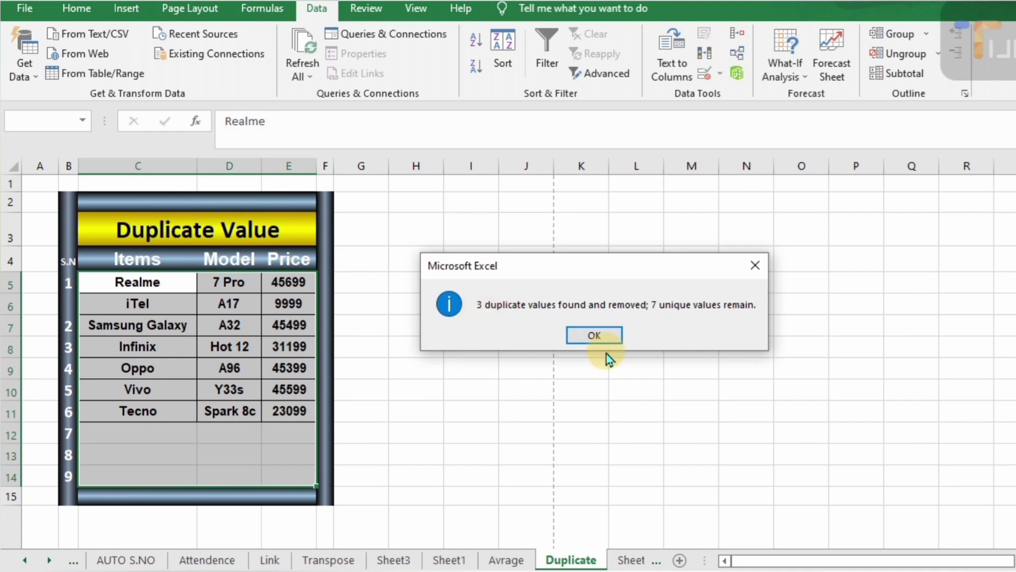
click(600, 338)
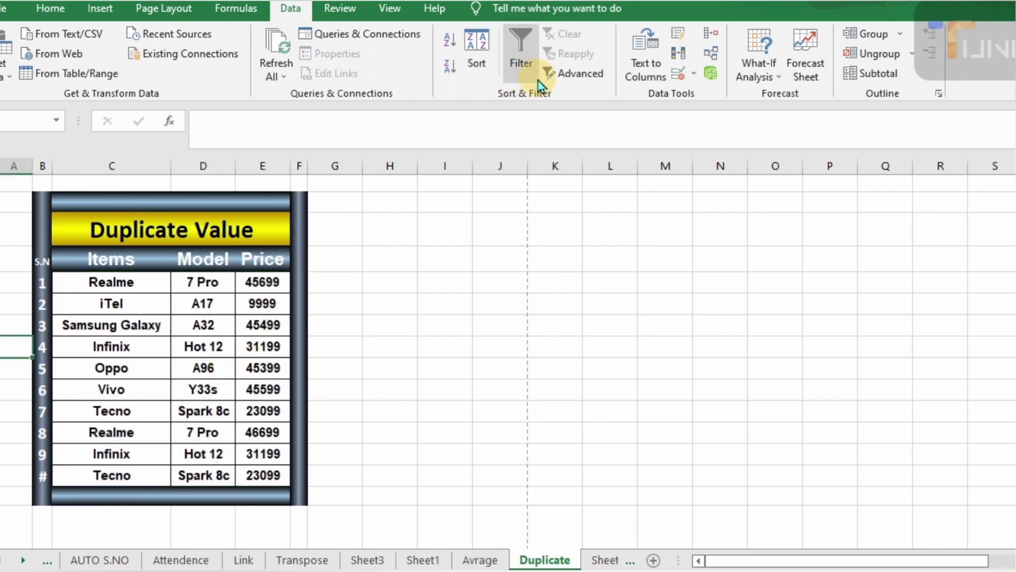
Set Advanced Filter to copy to another location, with list and criteria range C5:E14.
click(566, 75)
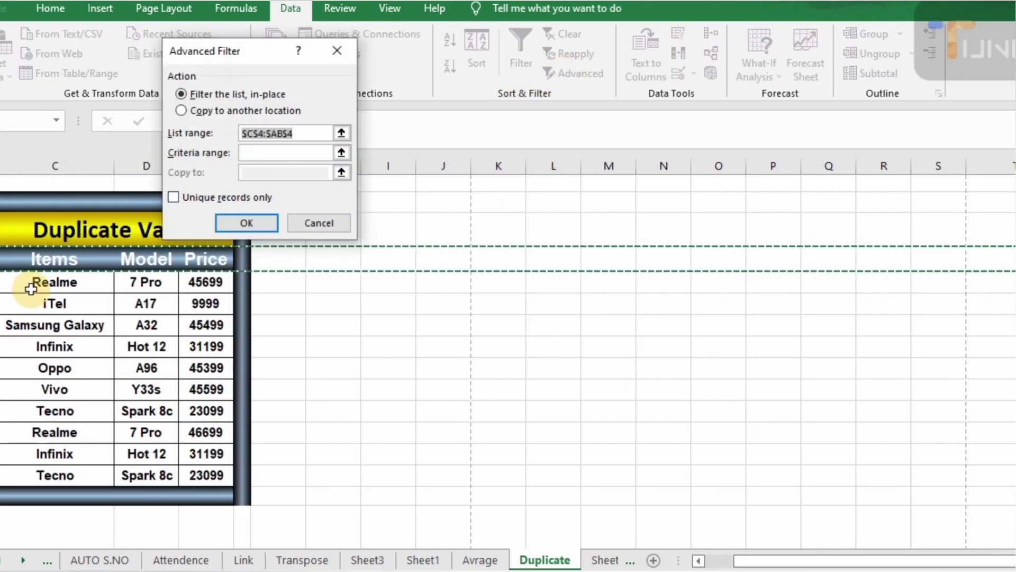
drag(31, 286, 31, 469)
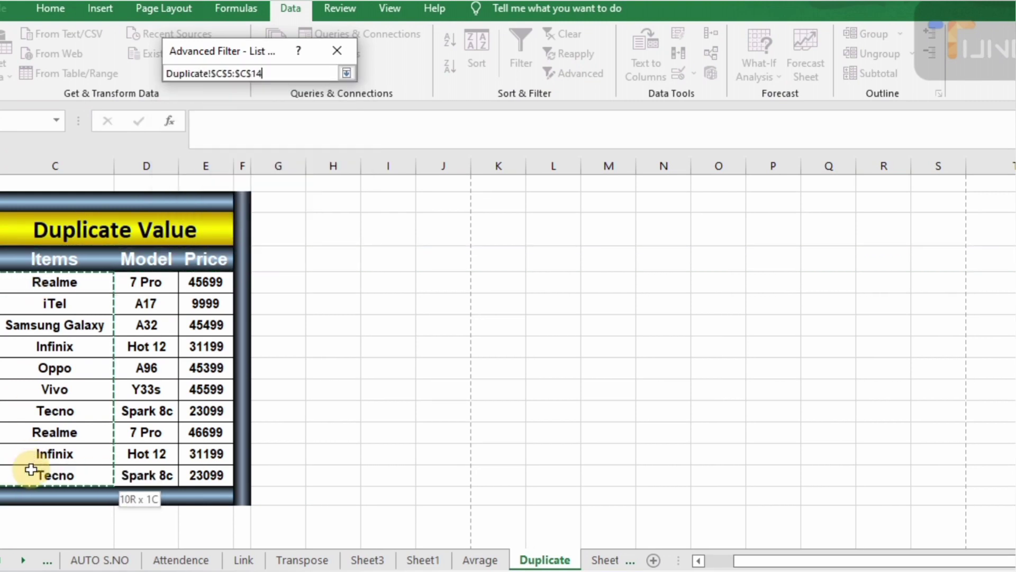
drag(31, 469, 31, 470)
key(shift+Right)
key(shift+Right)
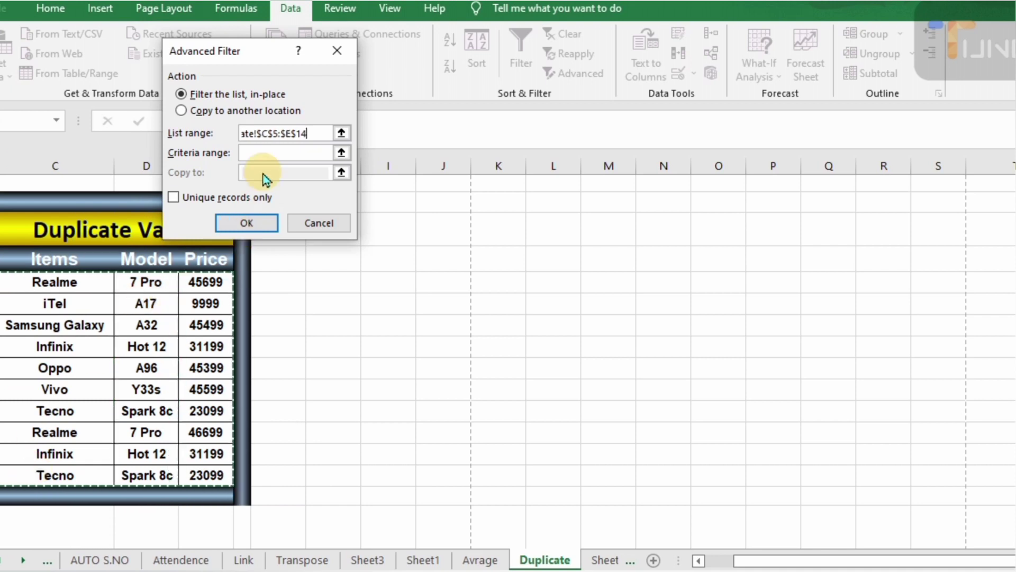
click(239, 111)
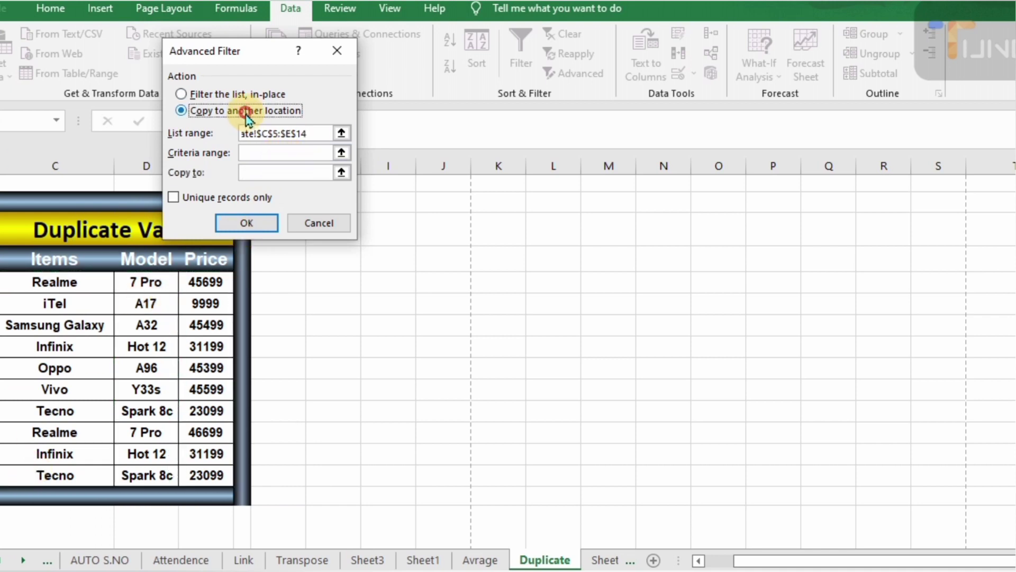
click(243, 155)
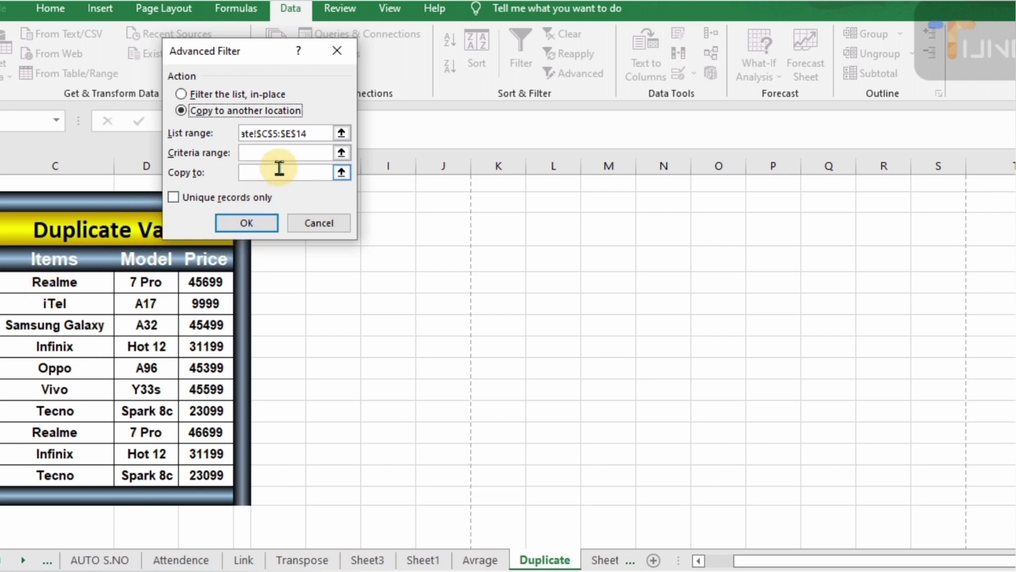
click(341, 153)
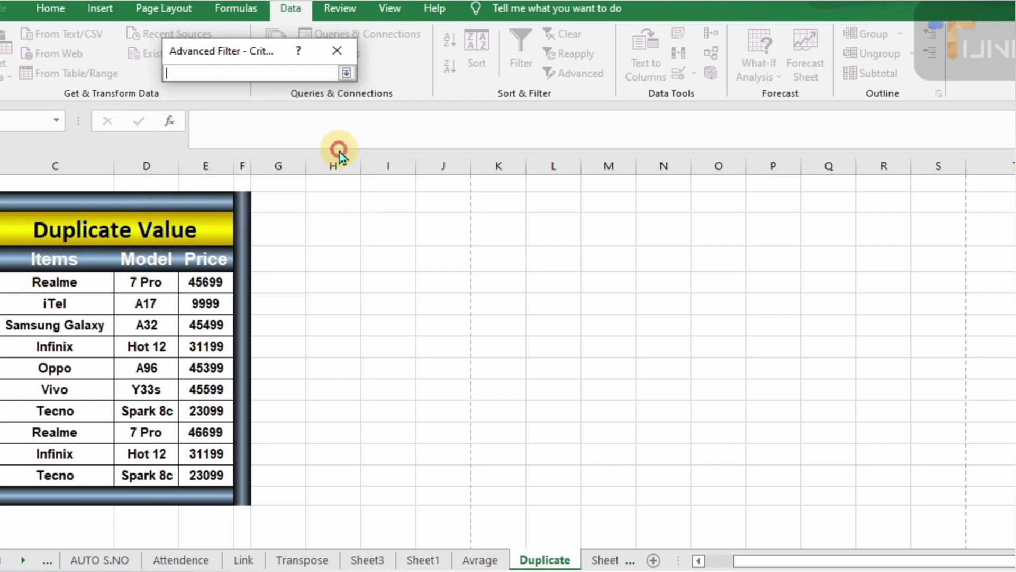
drag(36, 280, 223, 477)
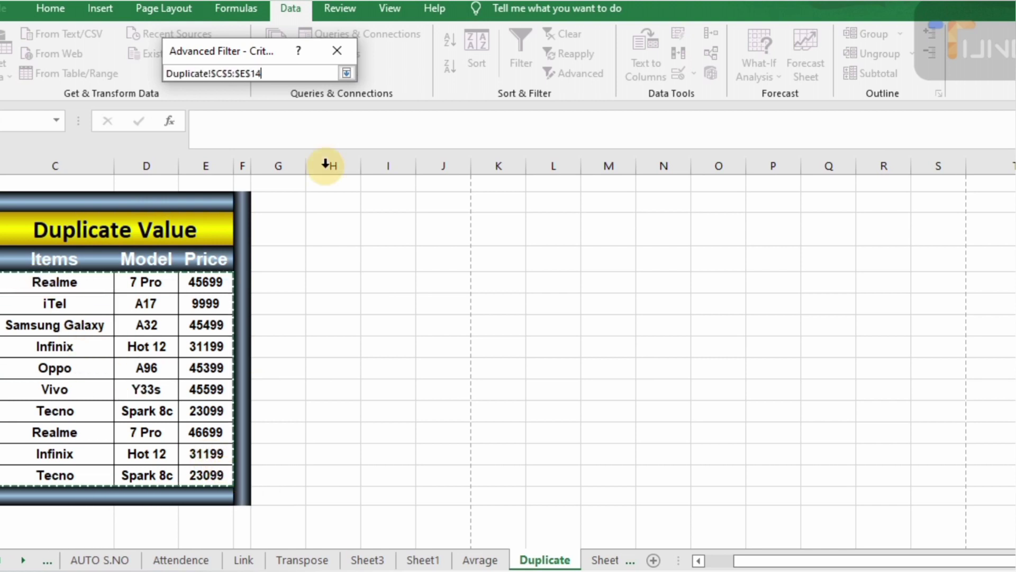
click(346, 72)
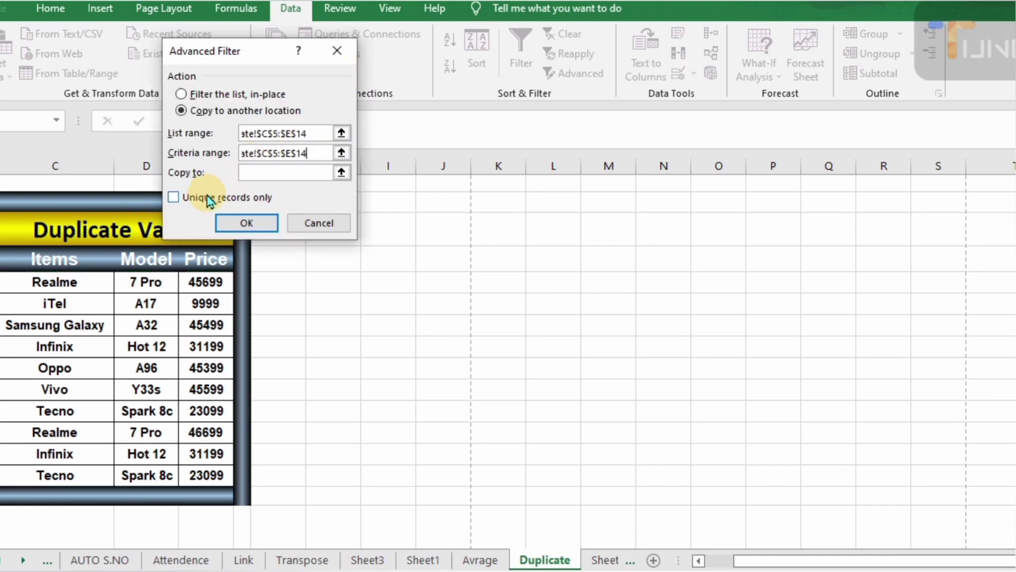
Tick Unique records only and copy the results to L3.
click(173, 198)
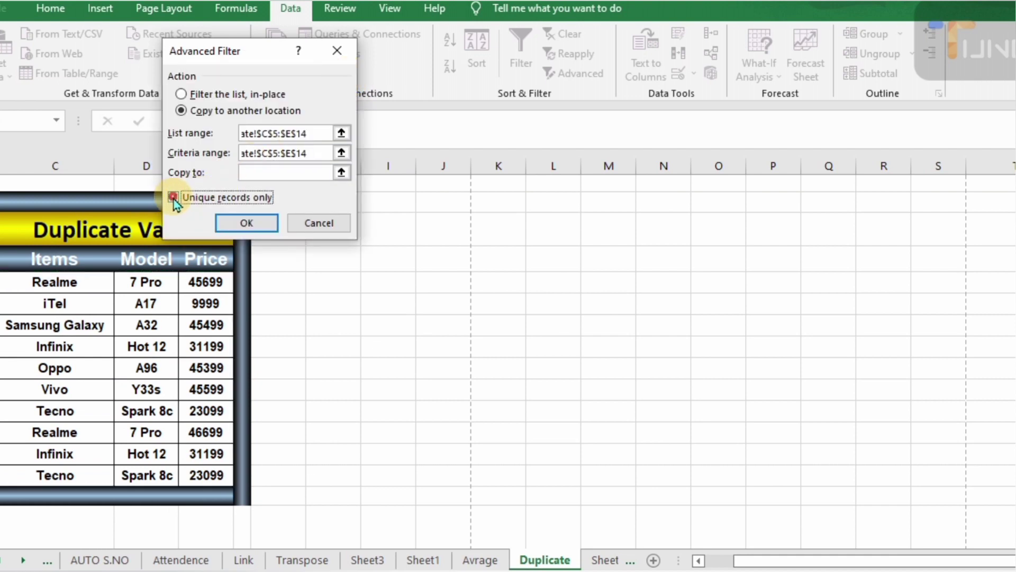
click(342, 173)
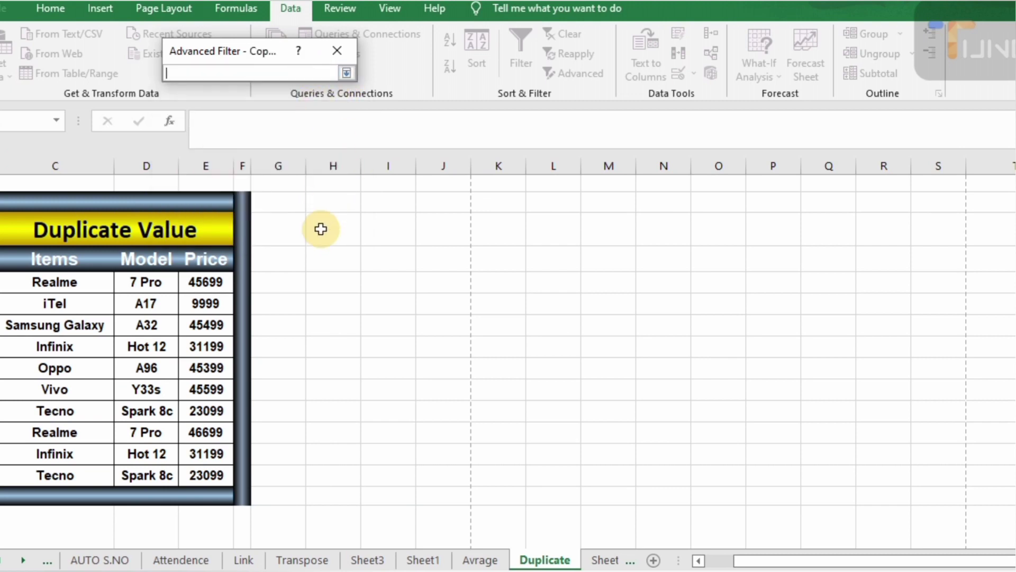
click(551, 233)
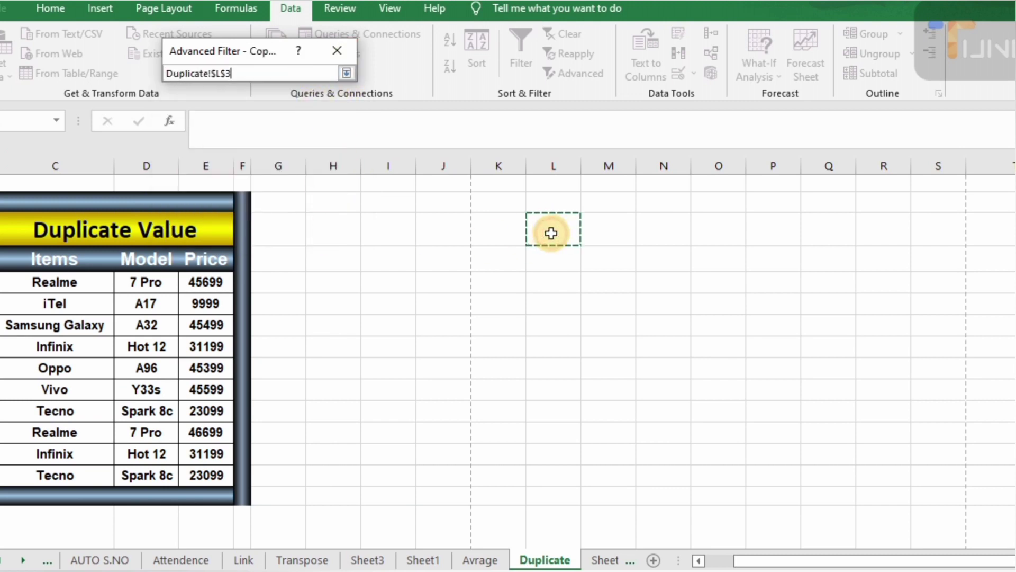
click(347, 73)
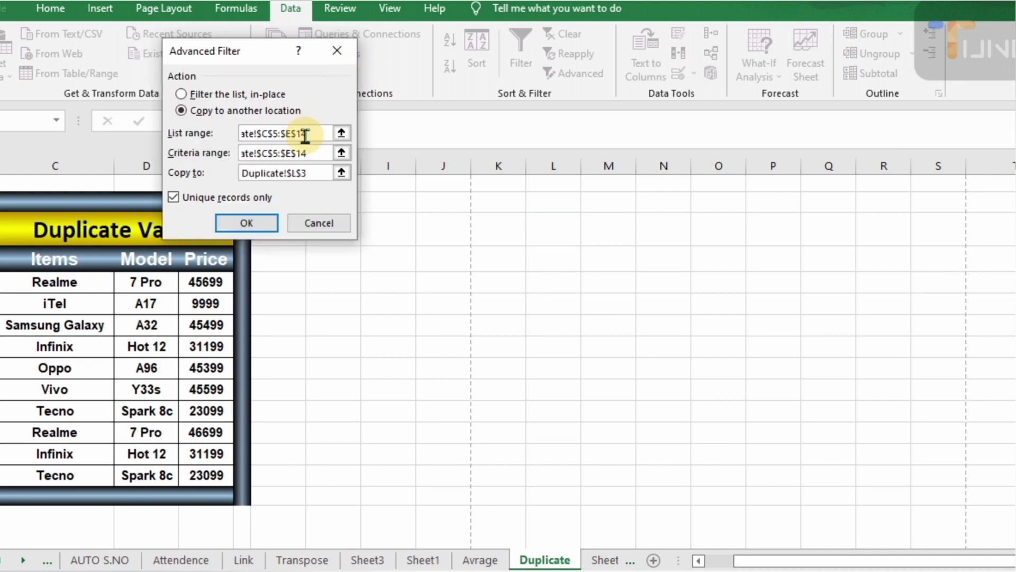
click(247, 224)
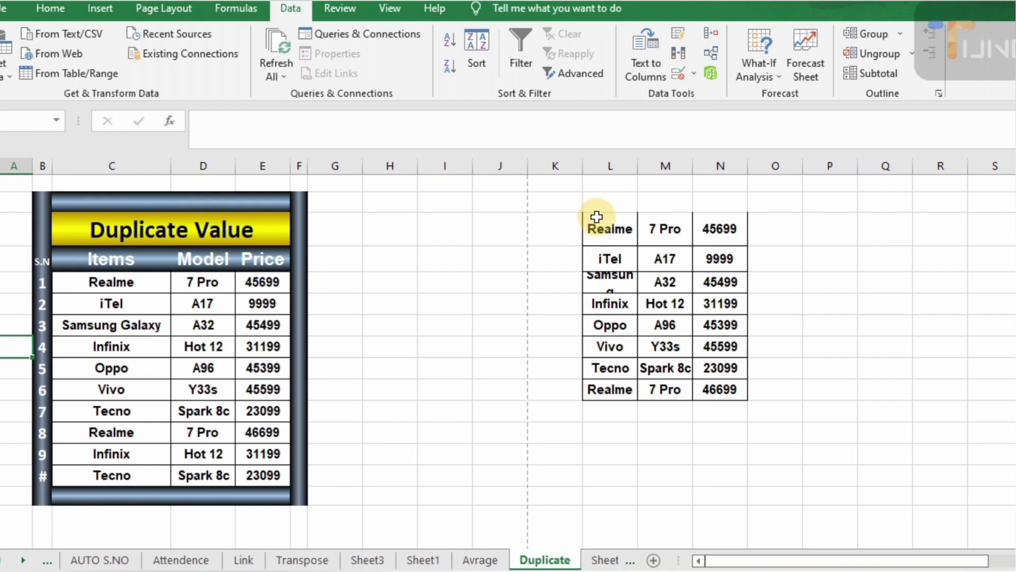
Select the empty cells K3:K10 beside the eight copied unique phone records.
drag(574, 229, 567, 394)
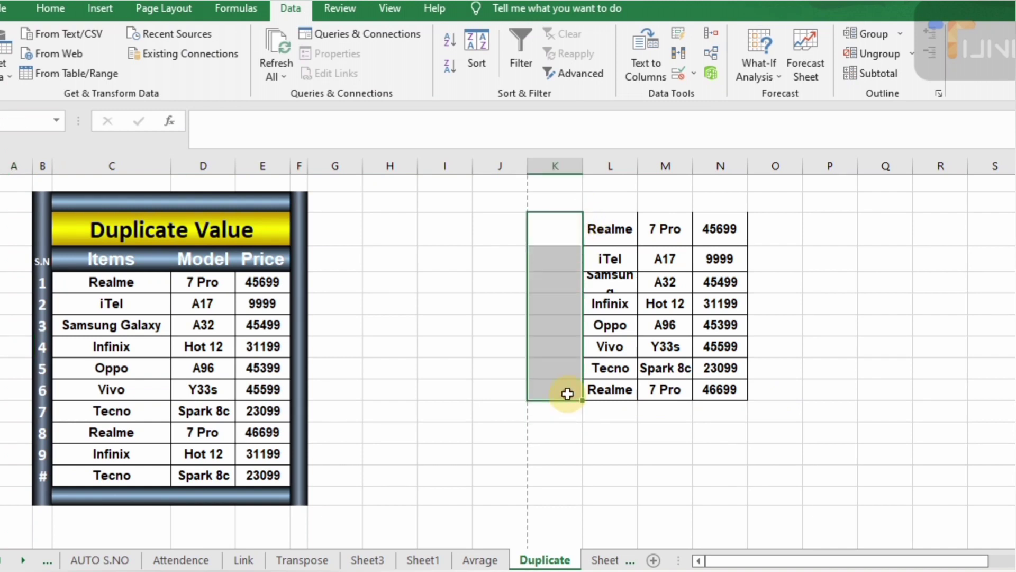